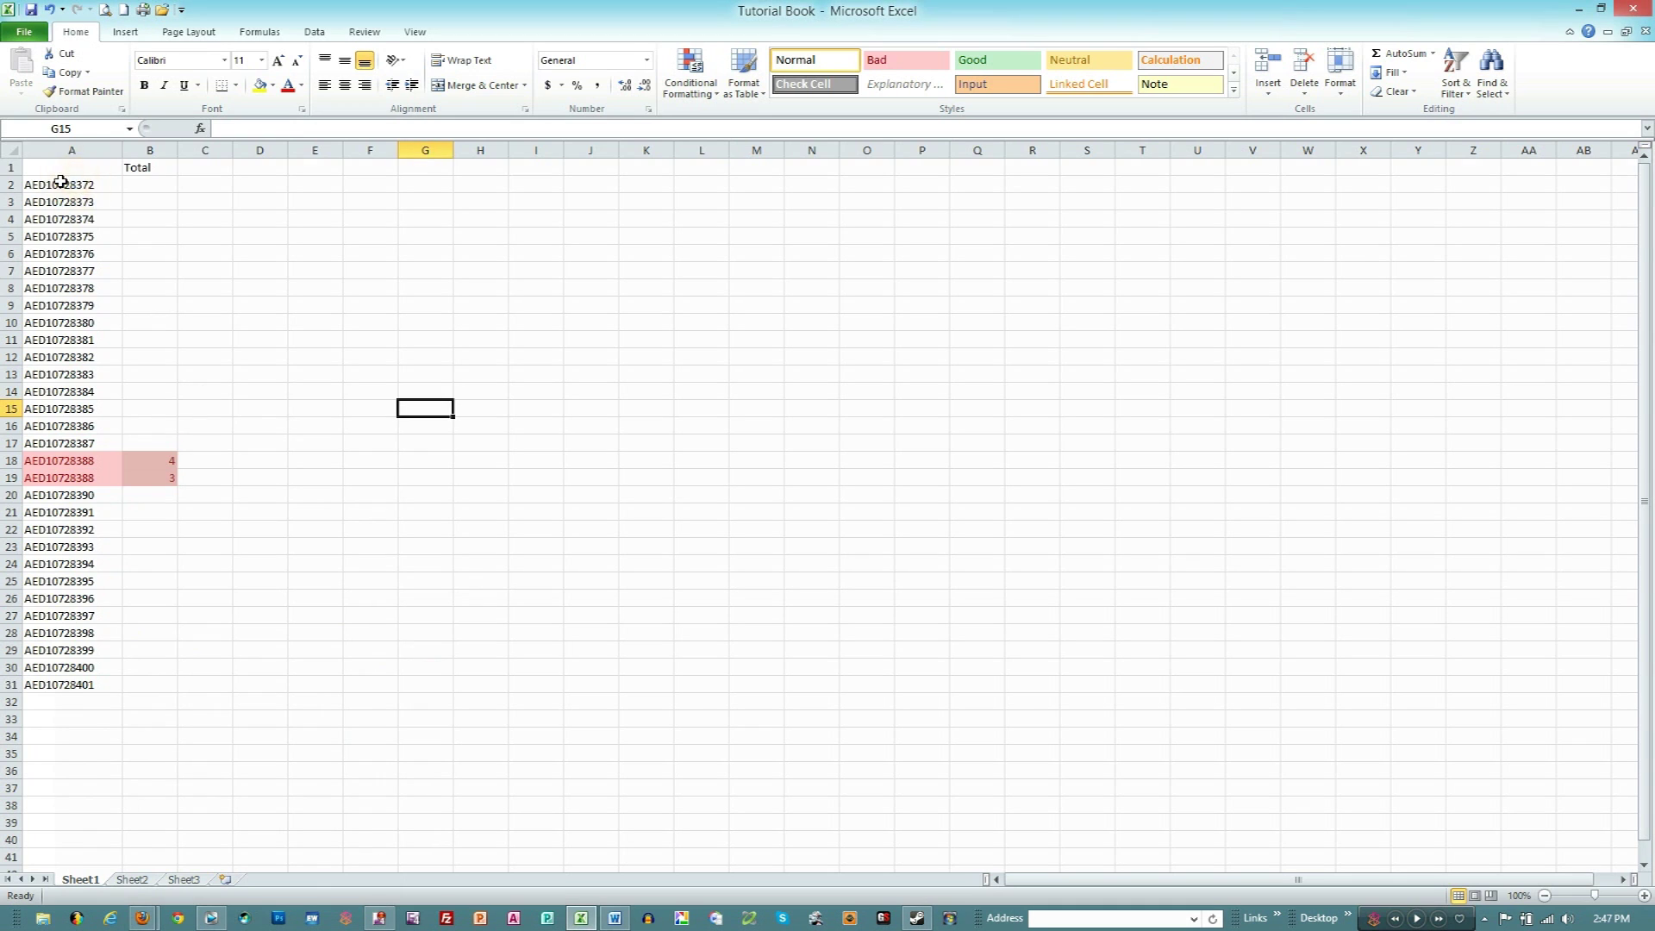
- Clear all conditional formatting rules from the part numbers and Totals in A2:B31
drag(69, 185, 159, 687)
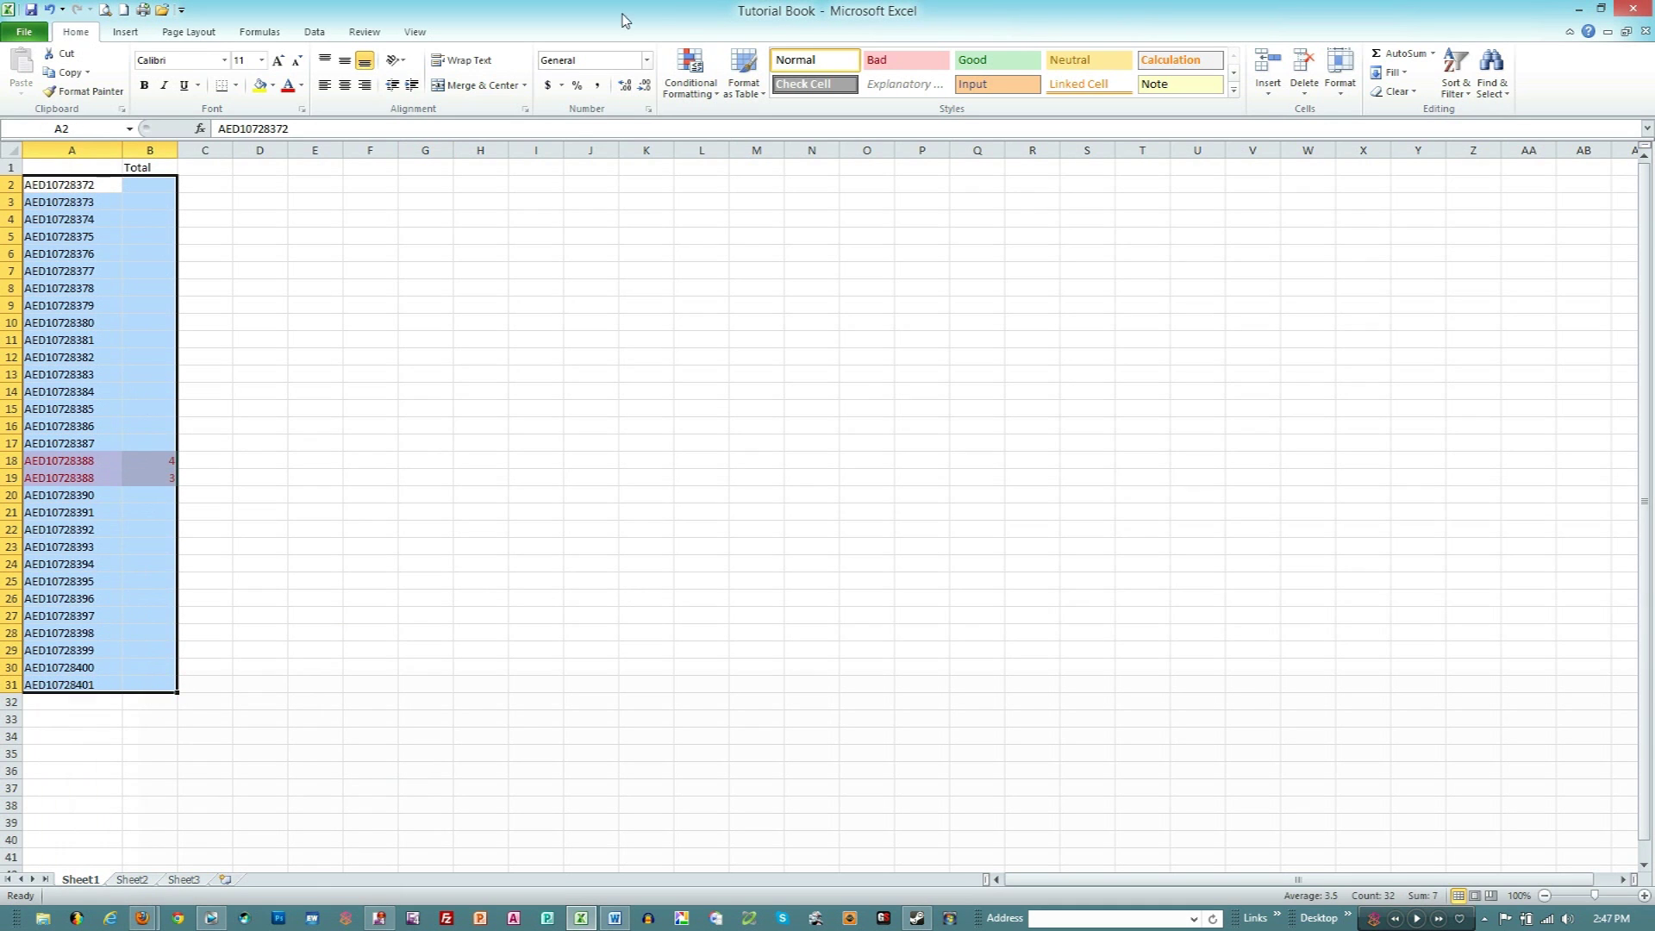
click(706, 95)
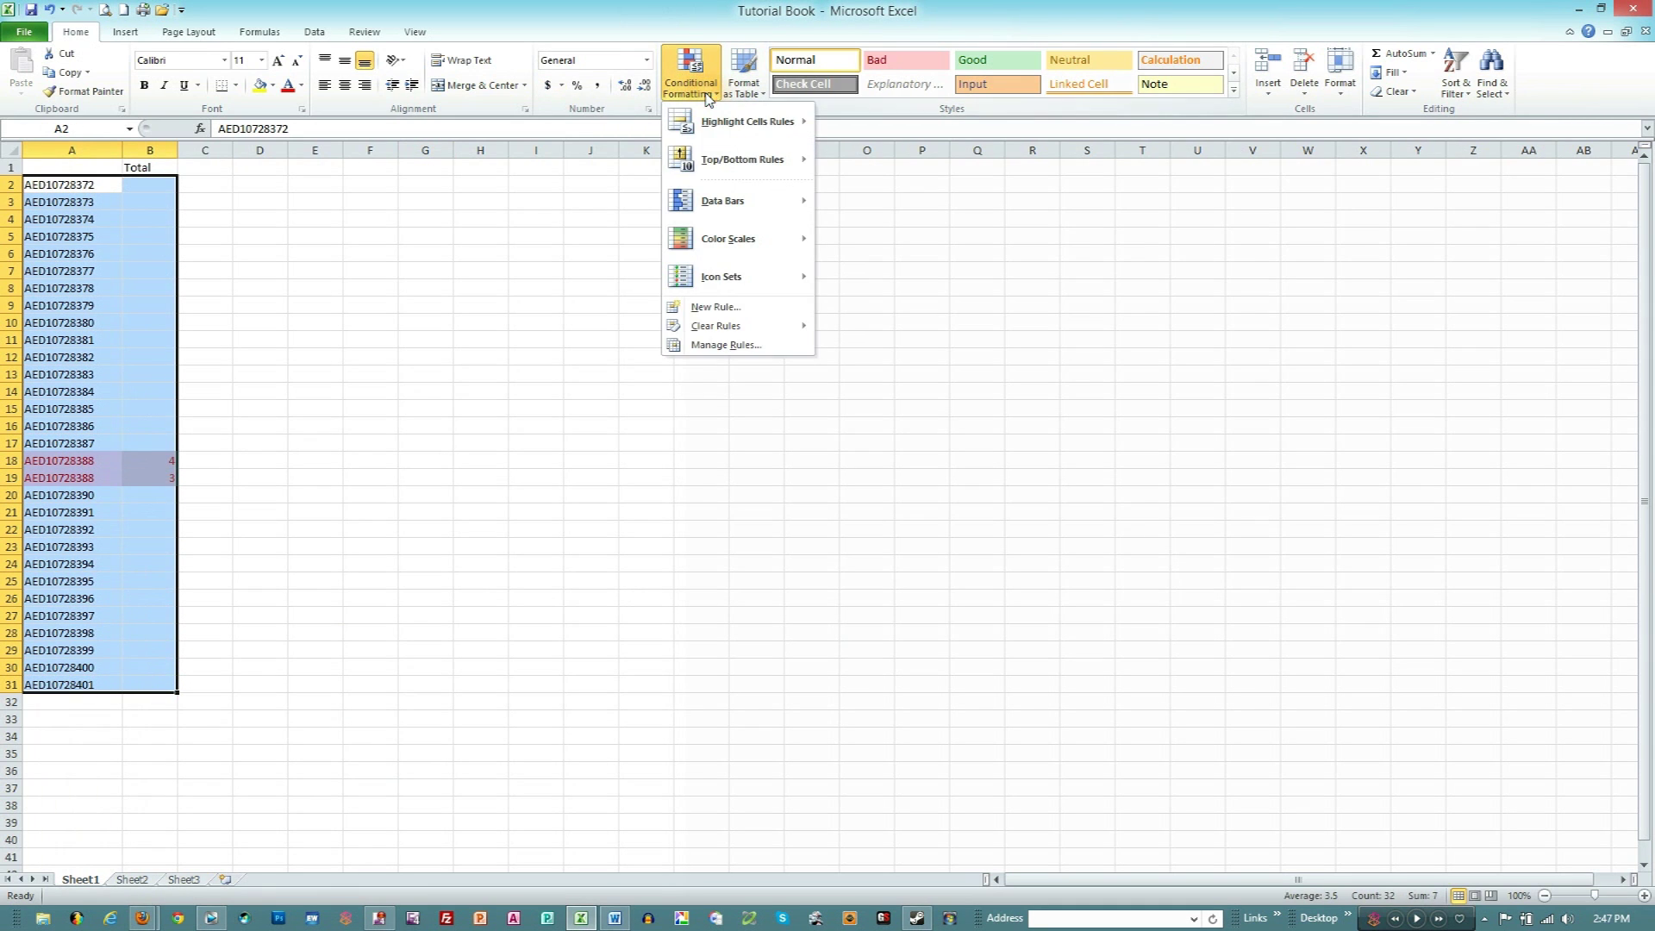
mouse_move(747, 332)
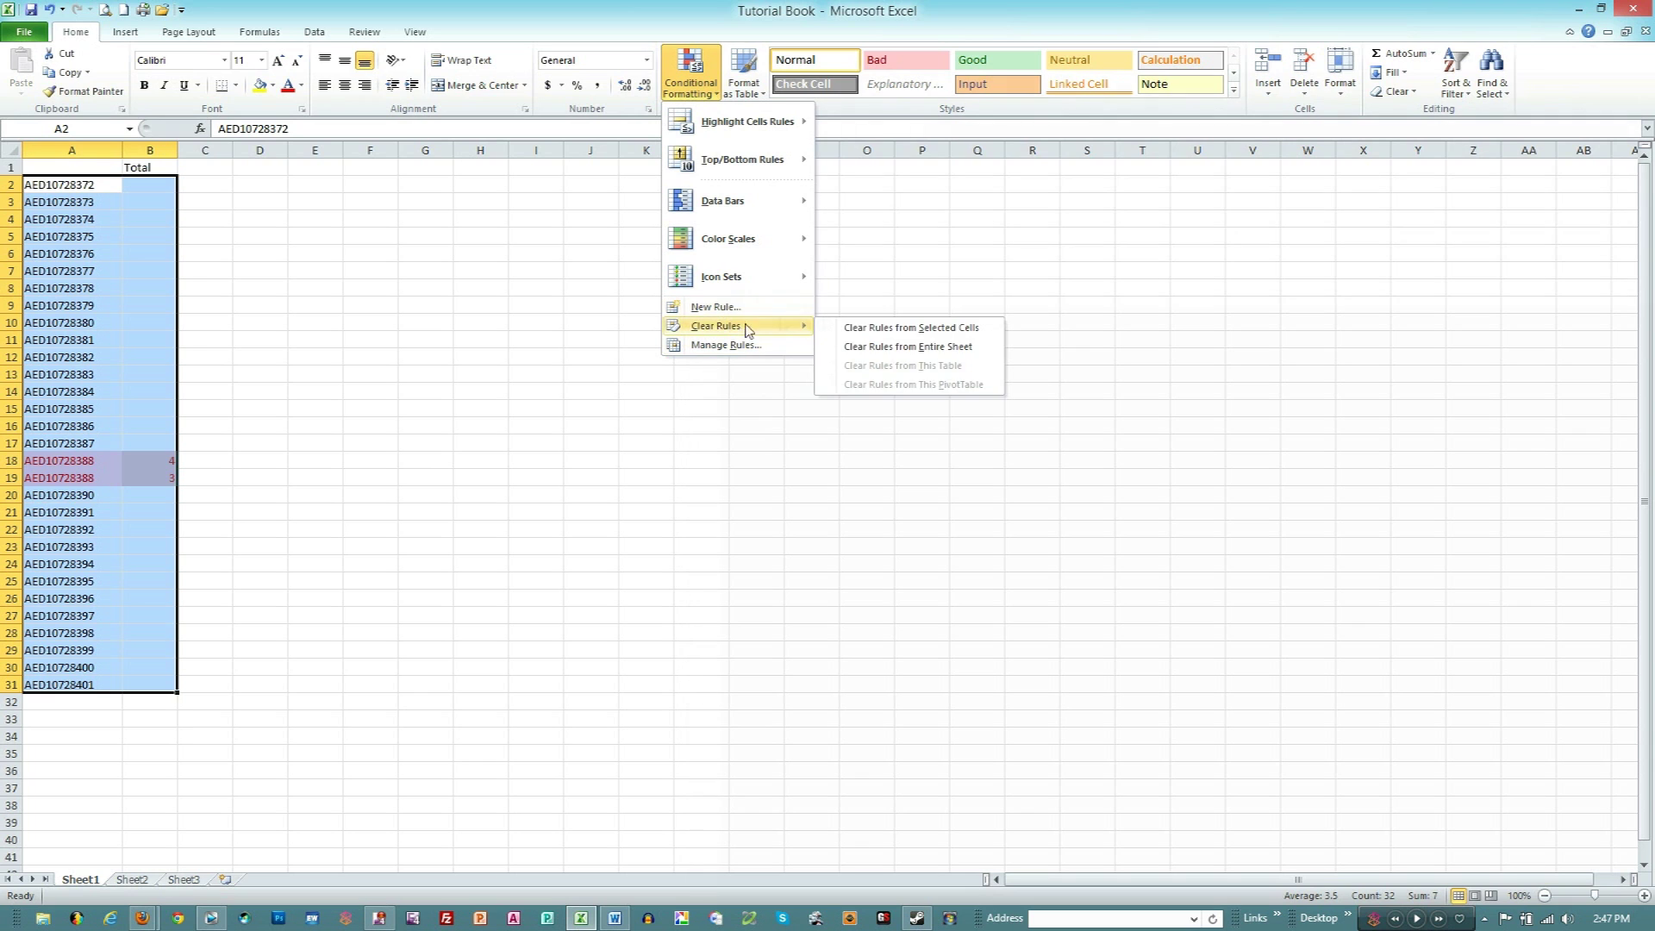
click(889, 328)
click(889, 329)
click(612, 442)
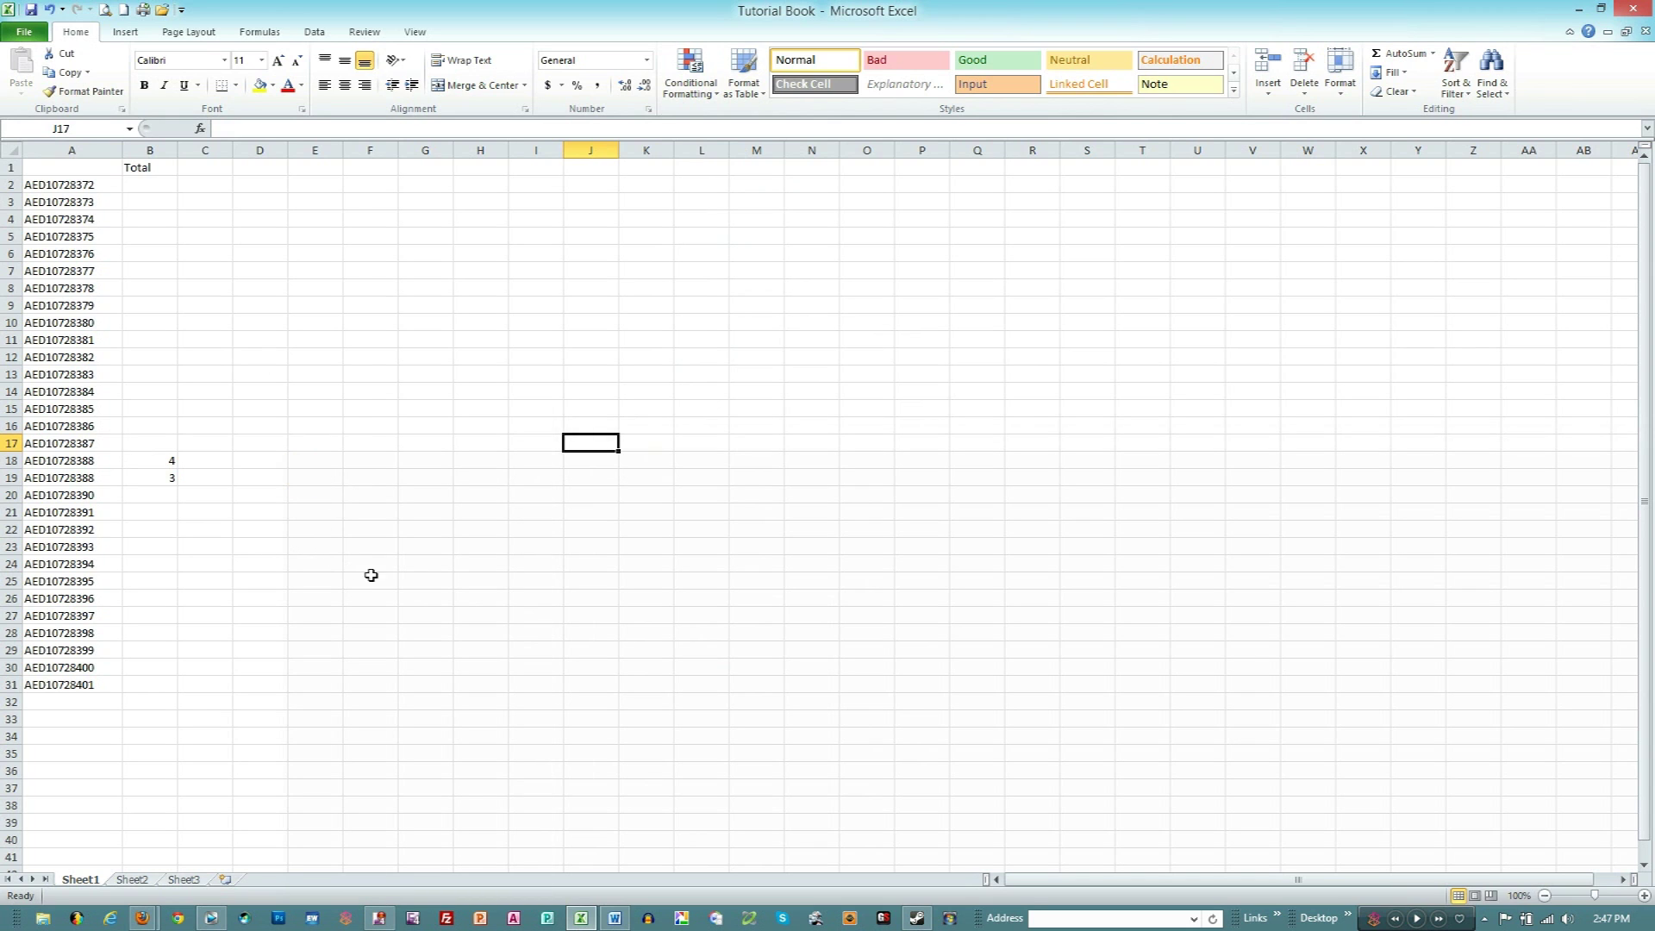
- Add an Equal To highlight rule on A18 comparing it with the part number in A17
click(93, 458)
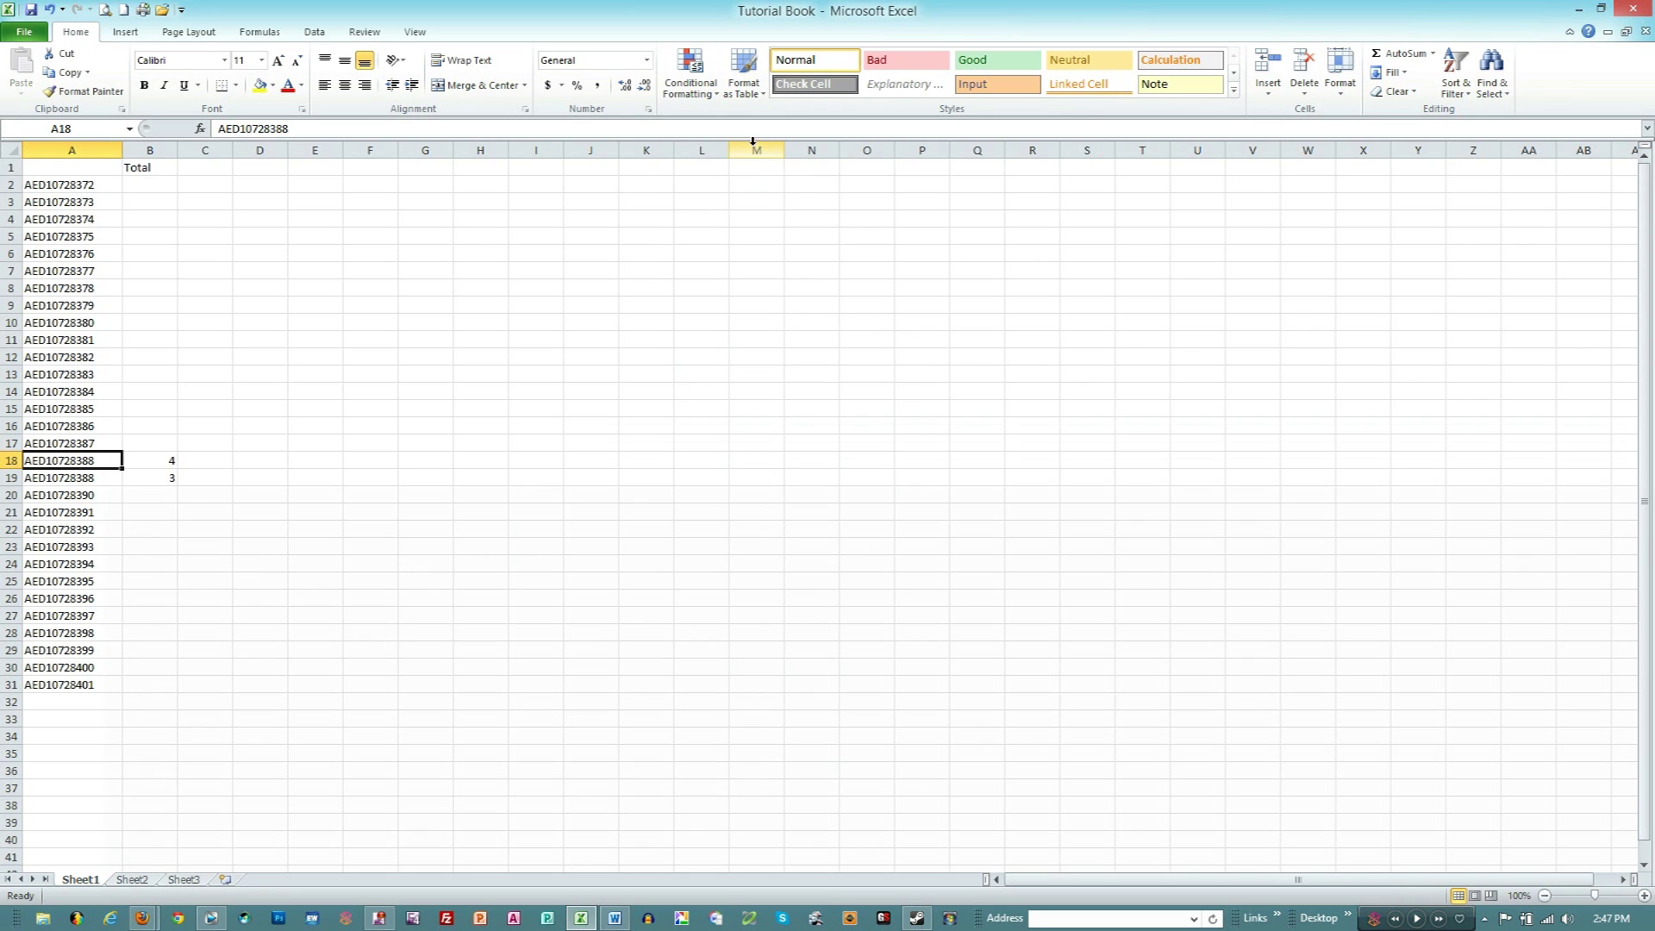
click(689, 76)
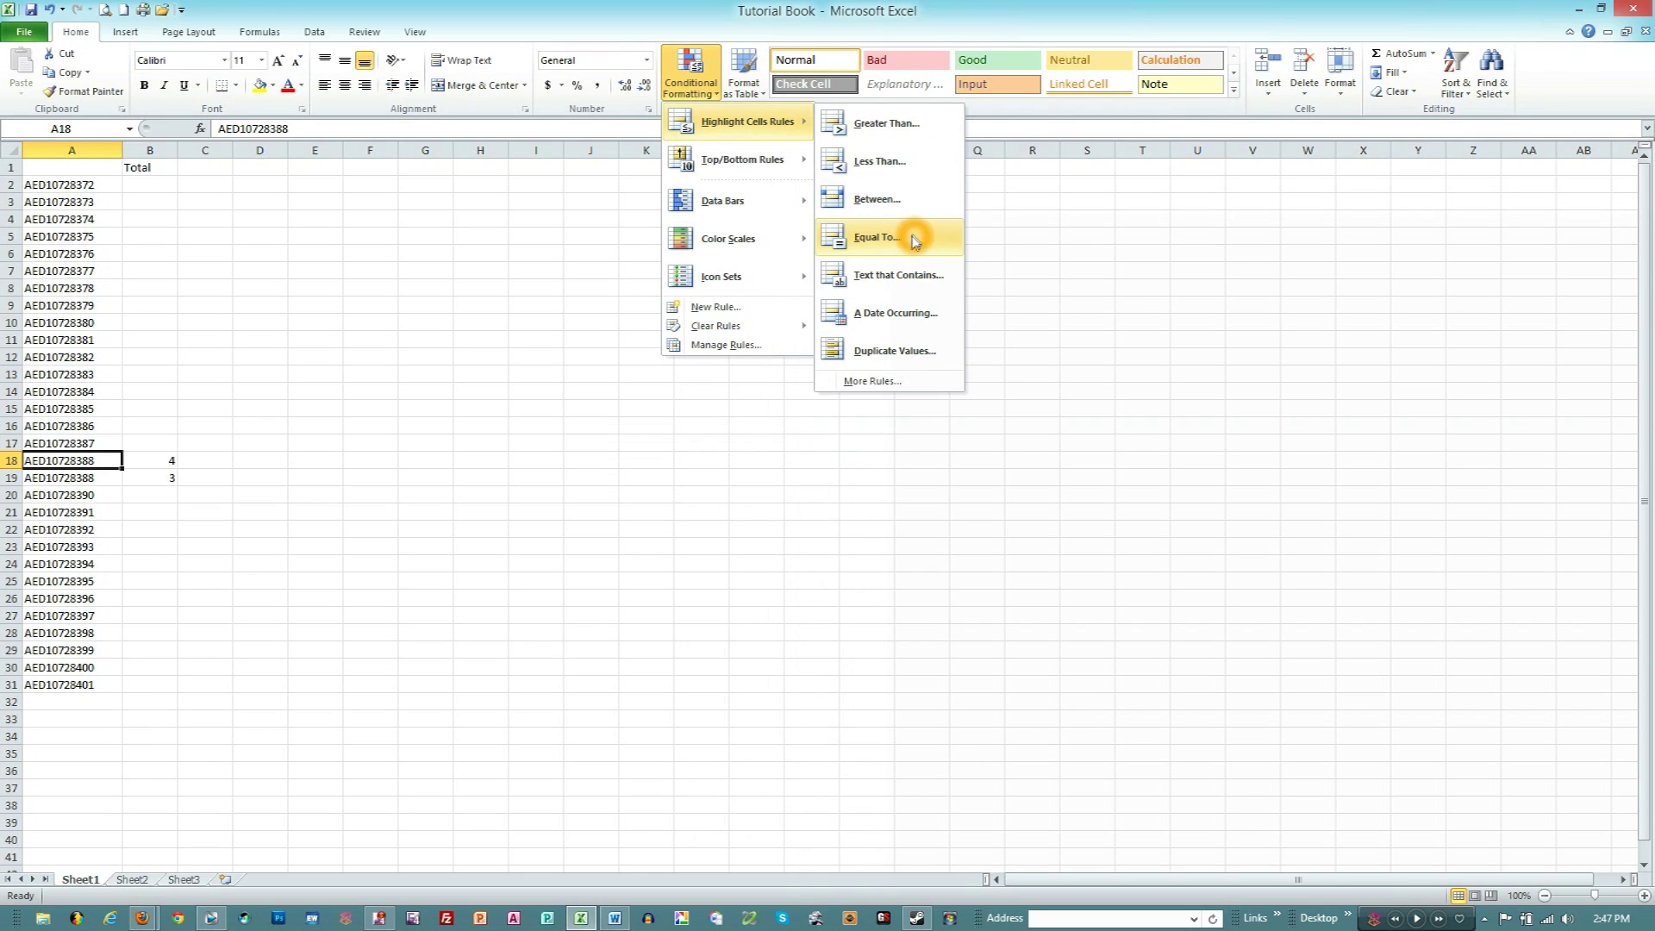
click(912, 247)
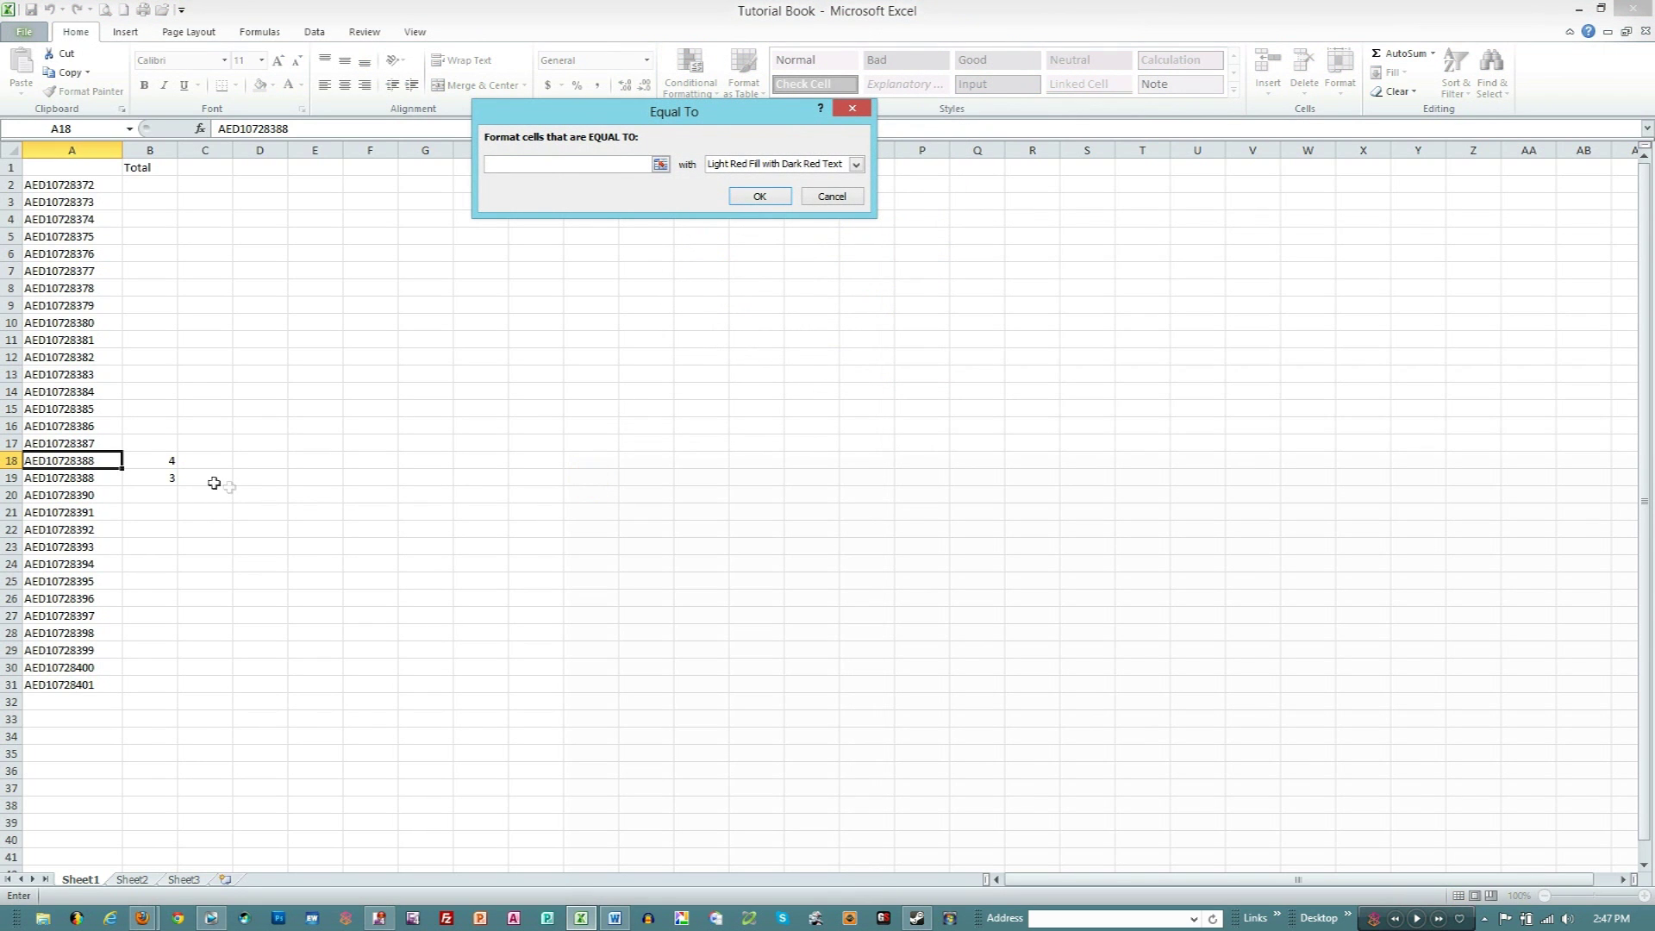
click(74, 444)
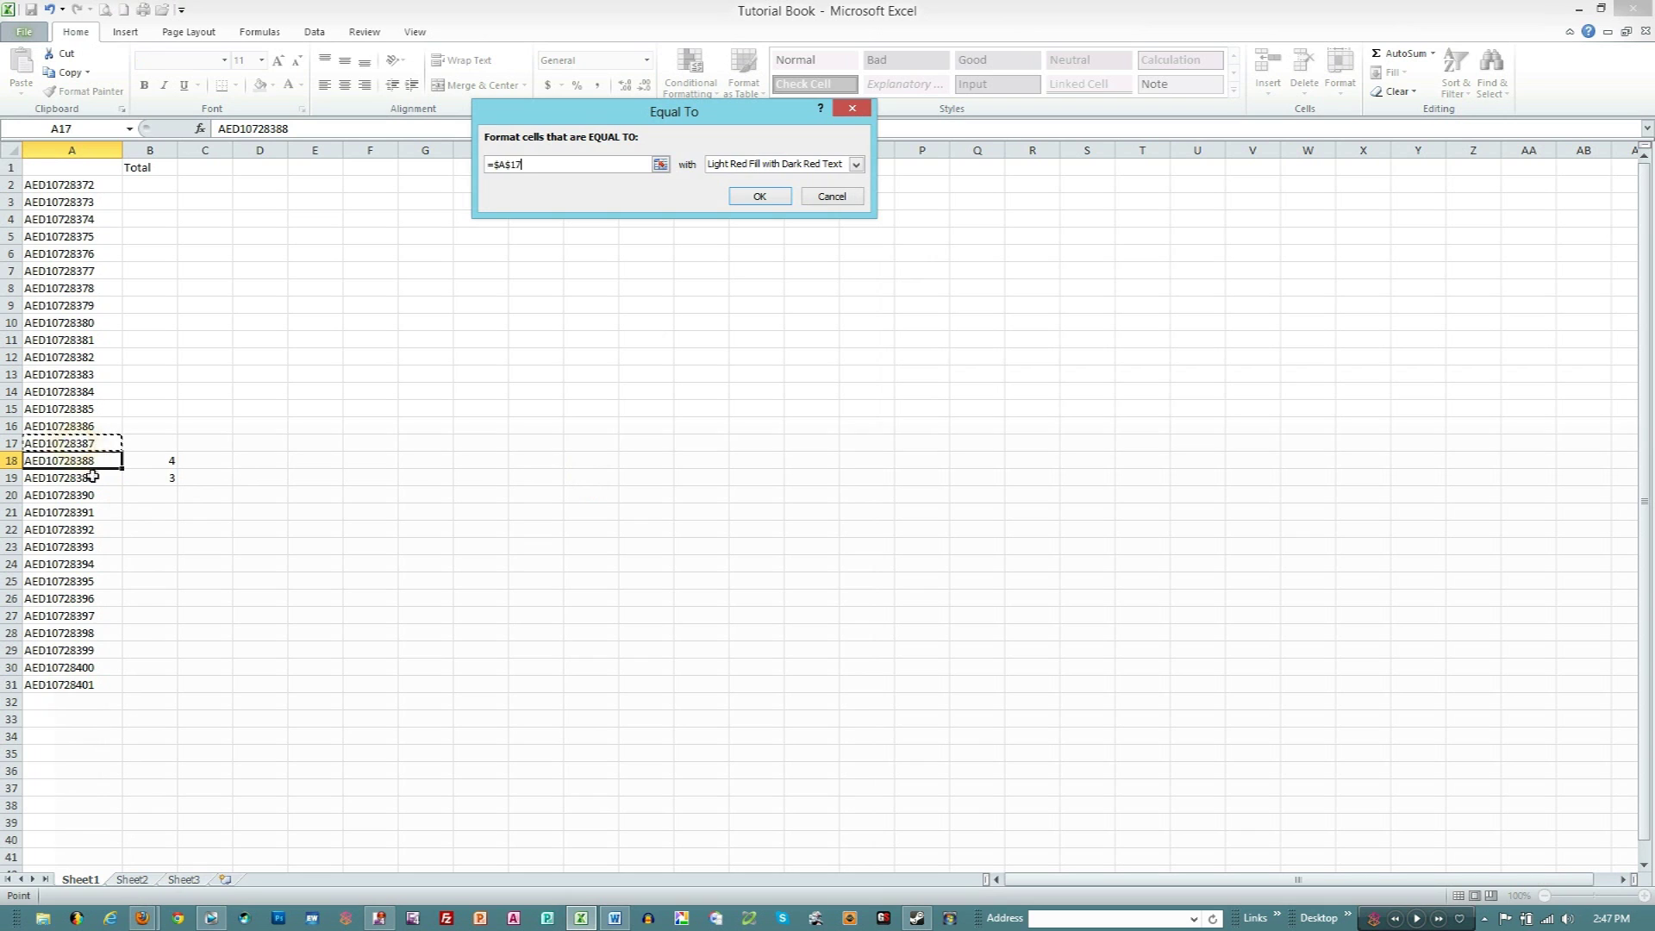
click(512, 164)
click(620, 162)
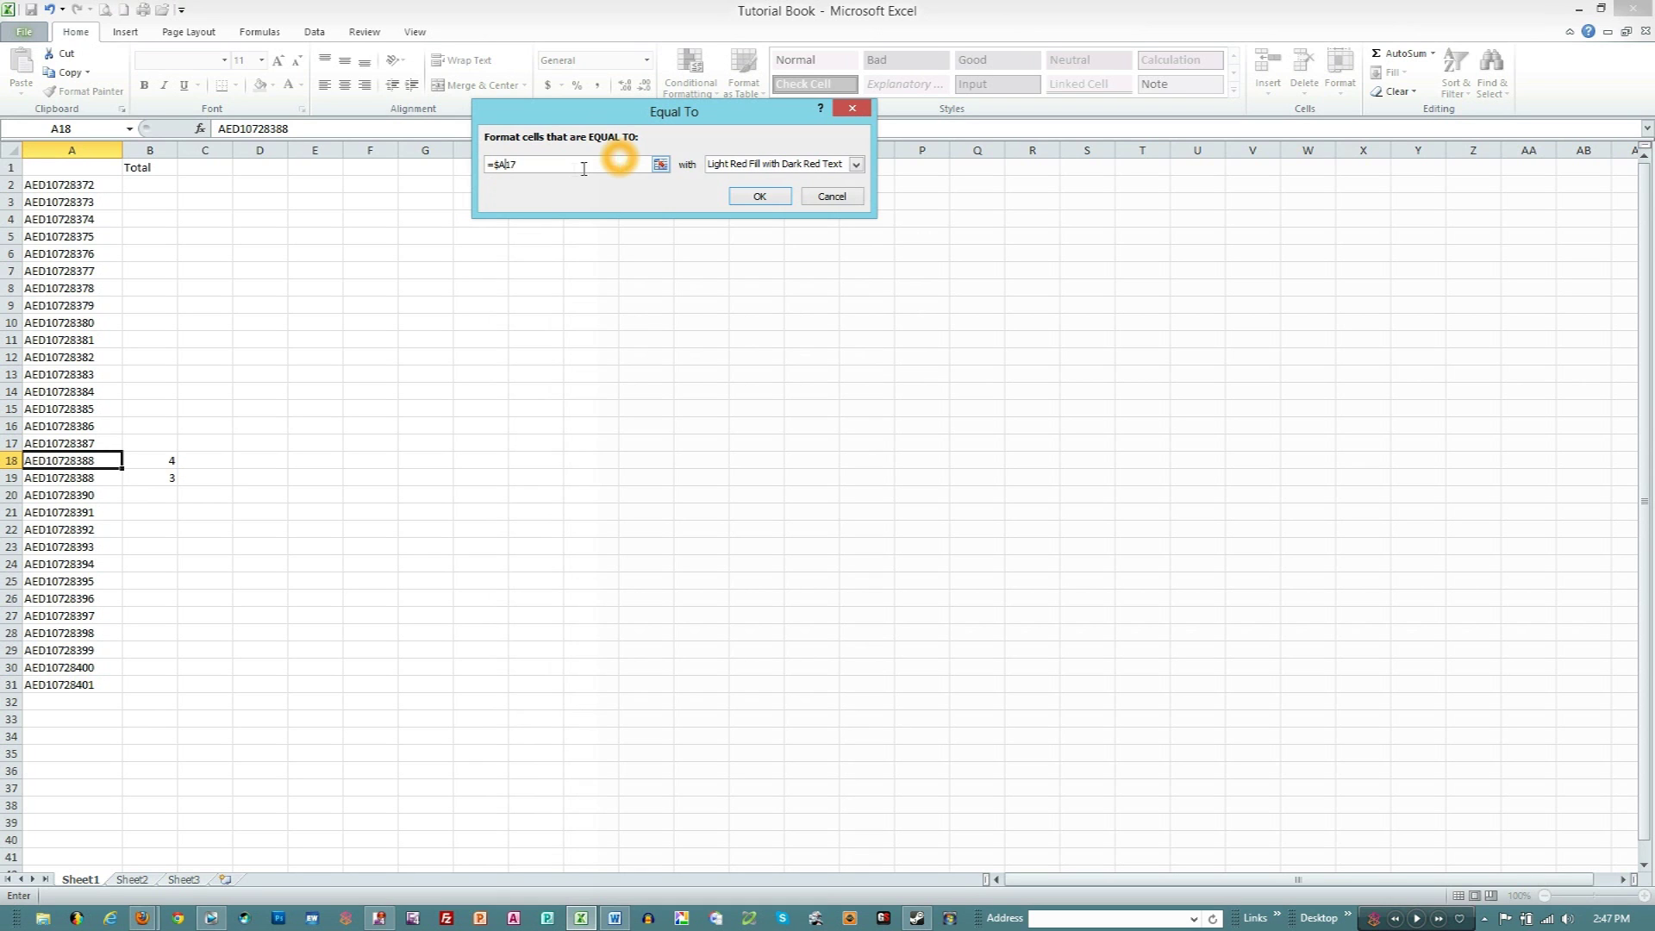
click(766, 196)
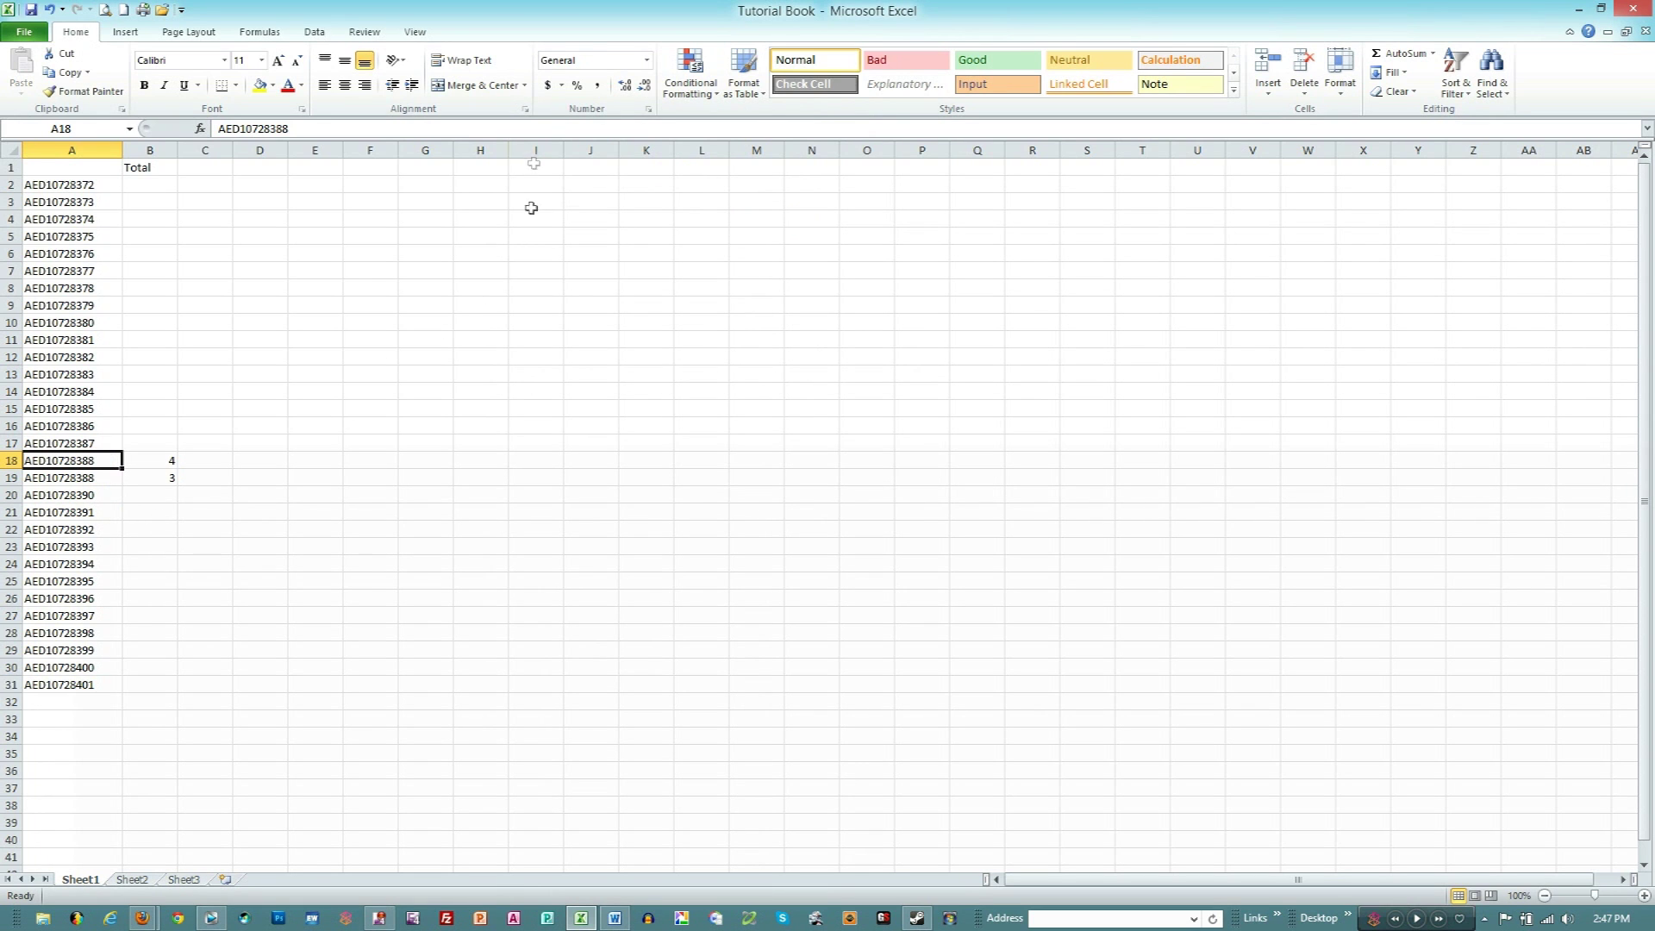
- Add an Equal To rule on A18 referencing A19, with Light Red Fill and Dark Red Text
click(691, 77)
mouse_move(735, 130)
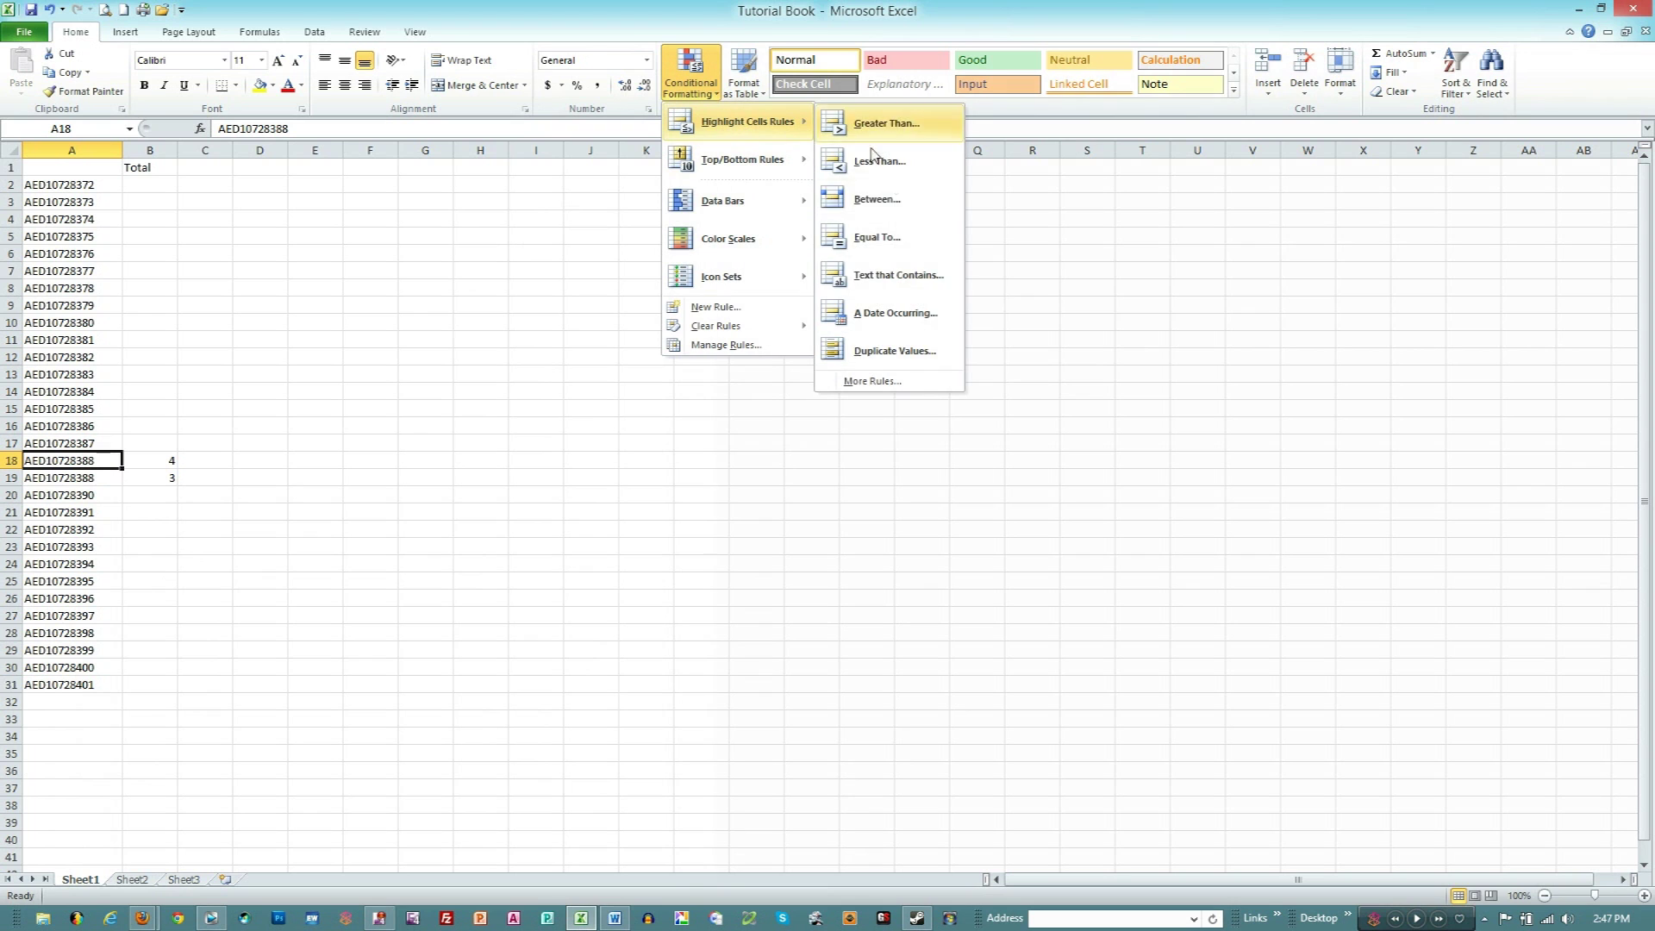
click(887, 233)
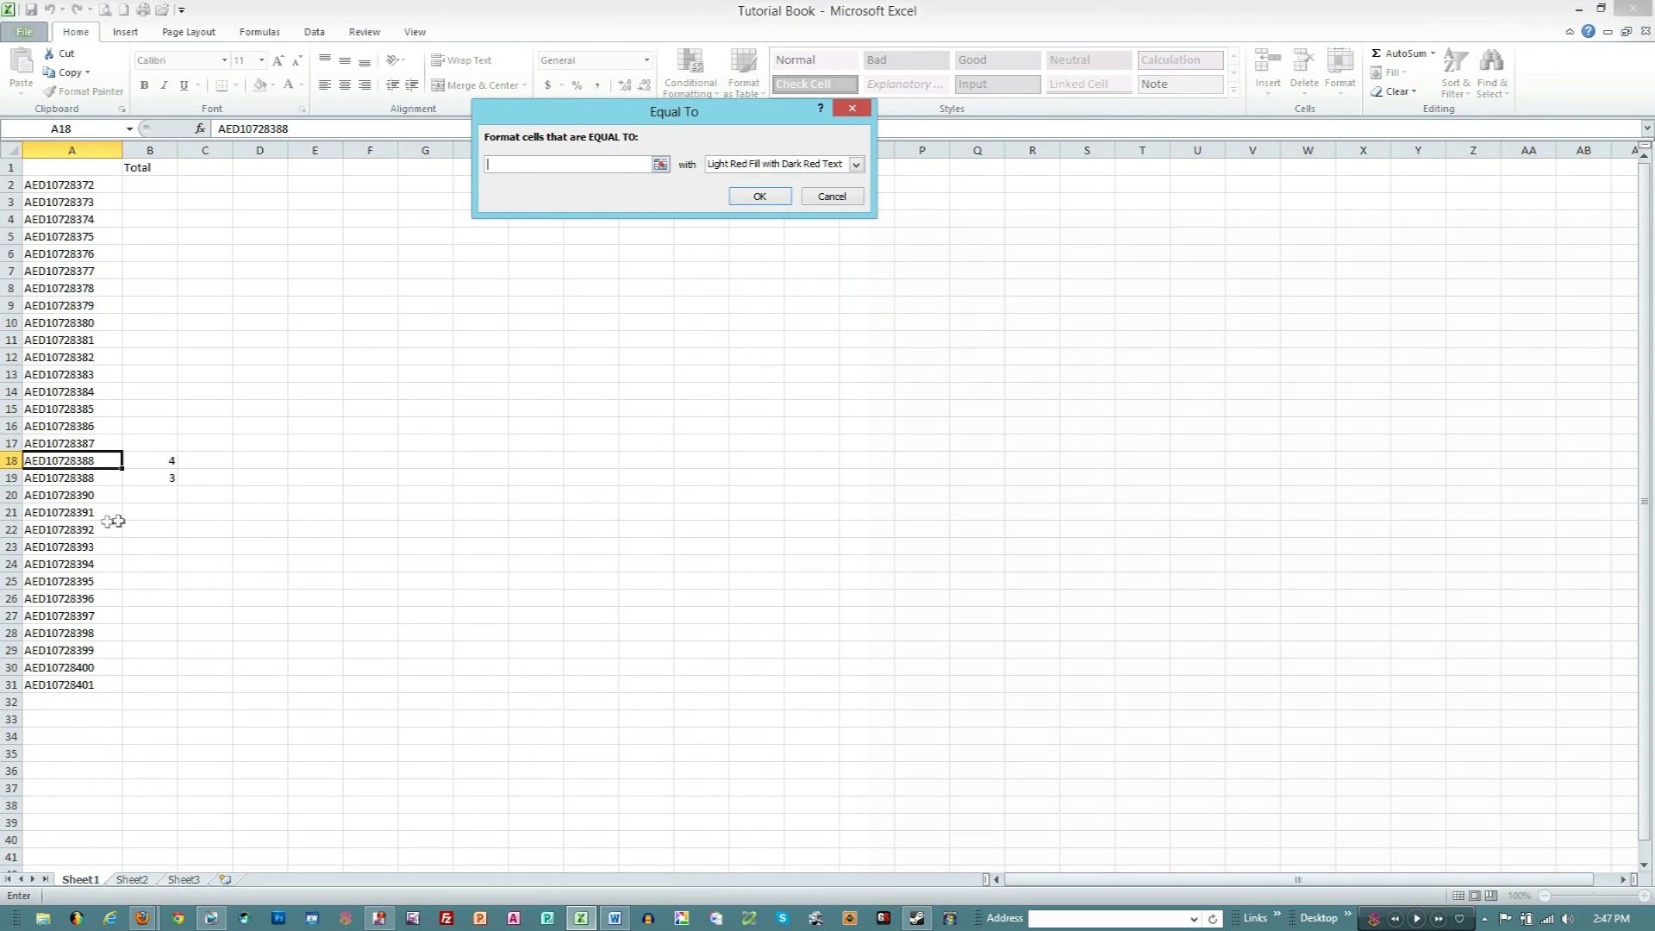
click(57, 479)
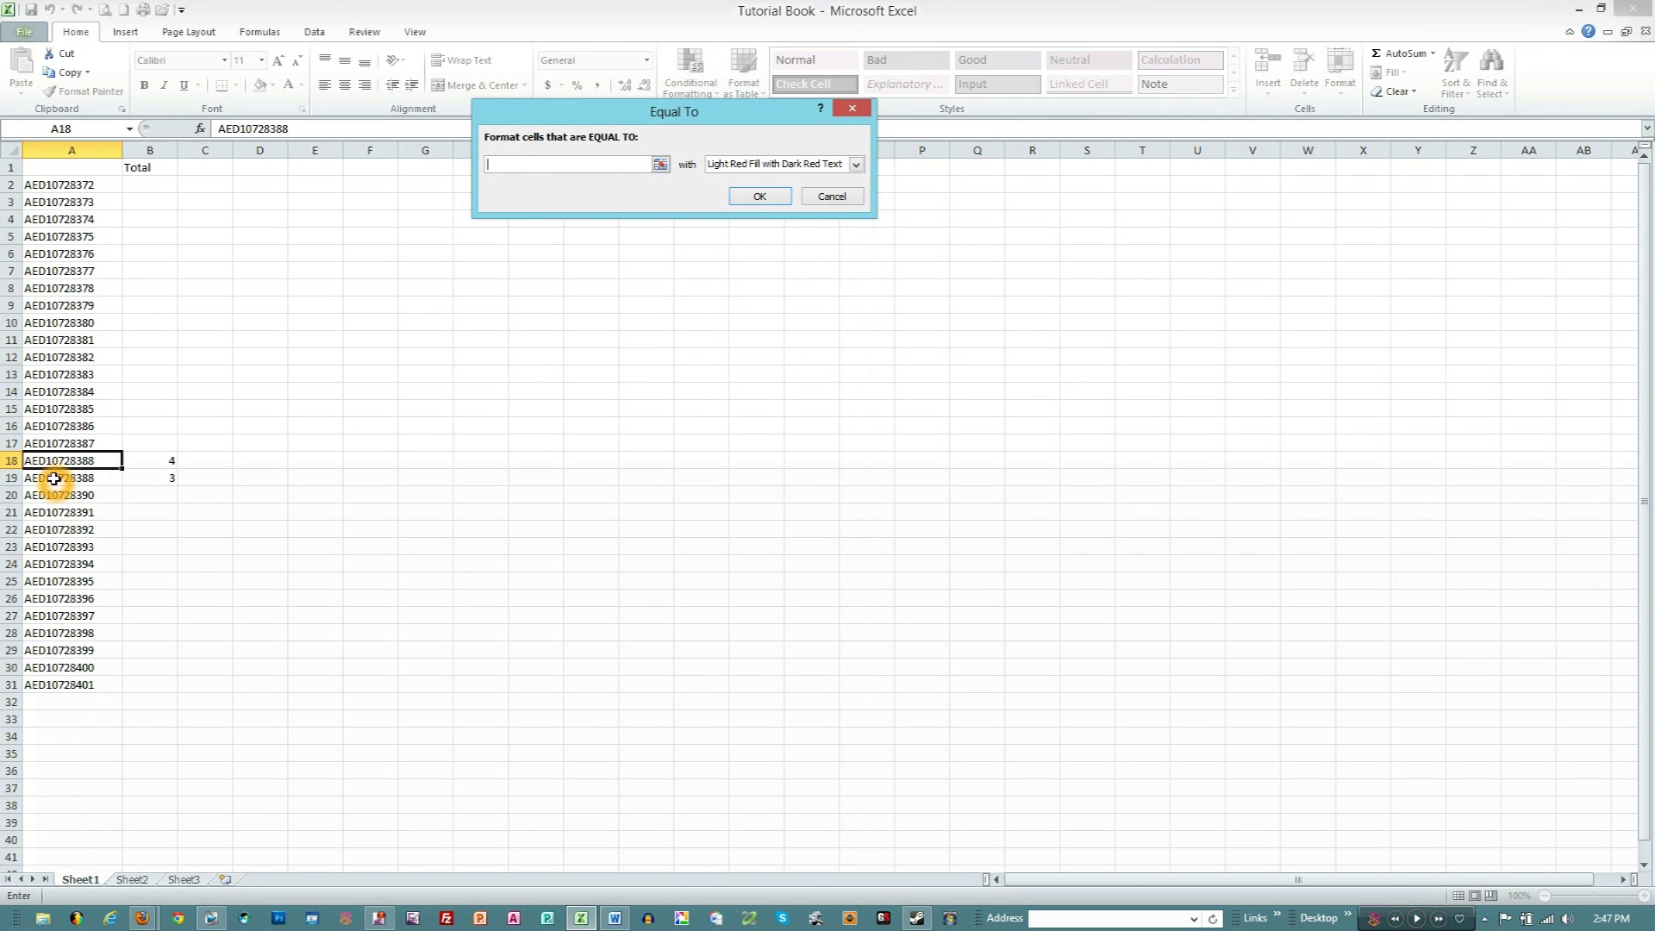
click(760, 197)
click(82, 466)
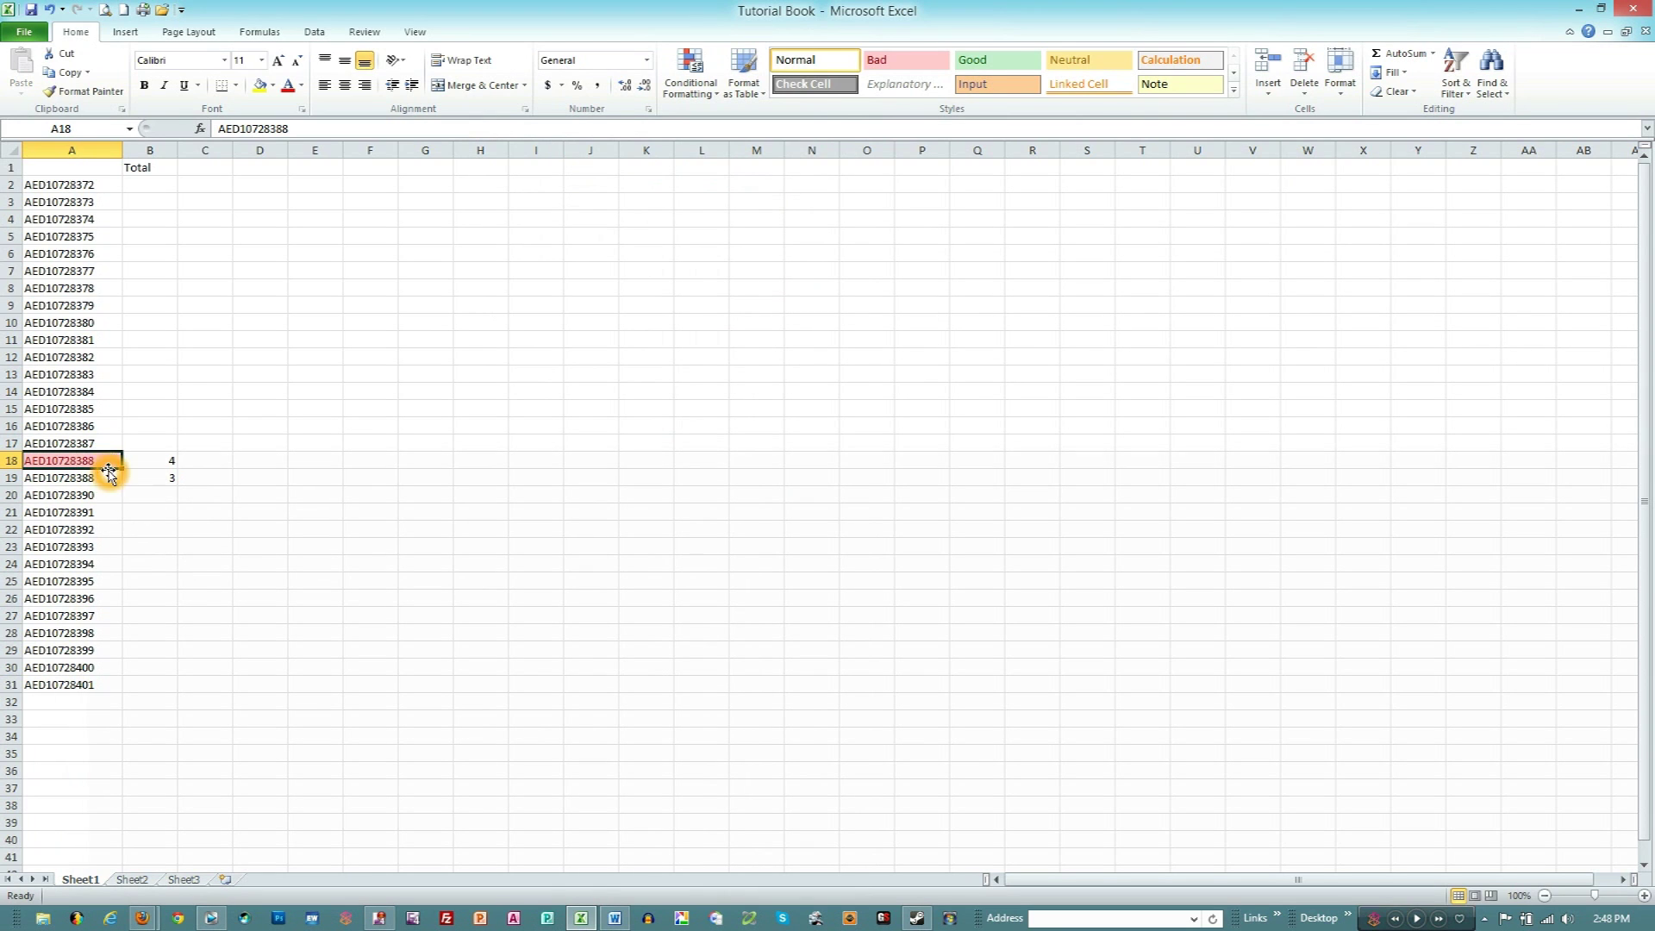
right_click(97, 463)
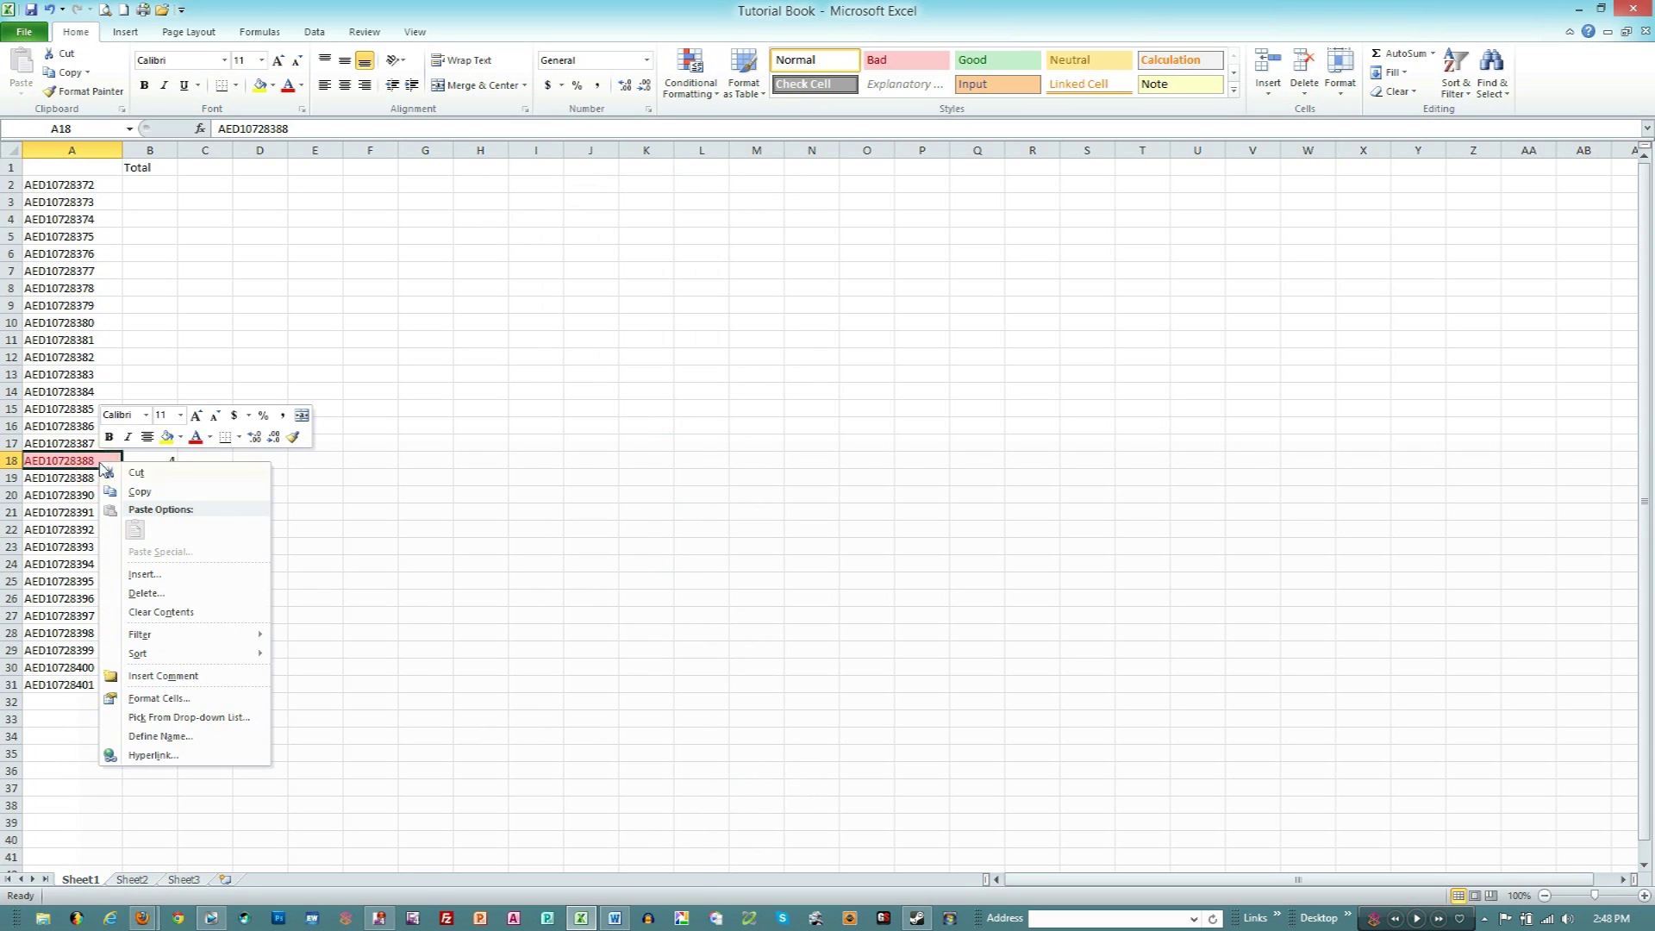
- Copy A18 and paste only its formats over A2:A31 so rows 18–19 both show red
click(155, 489)
drag(76, 186, 95, 684)
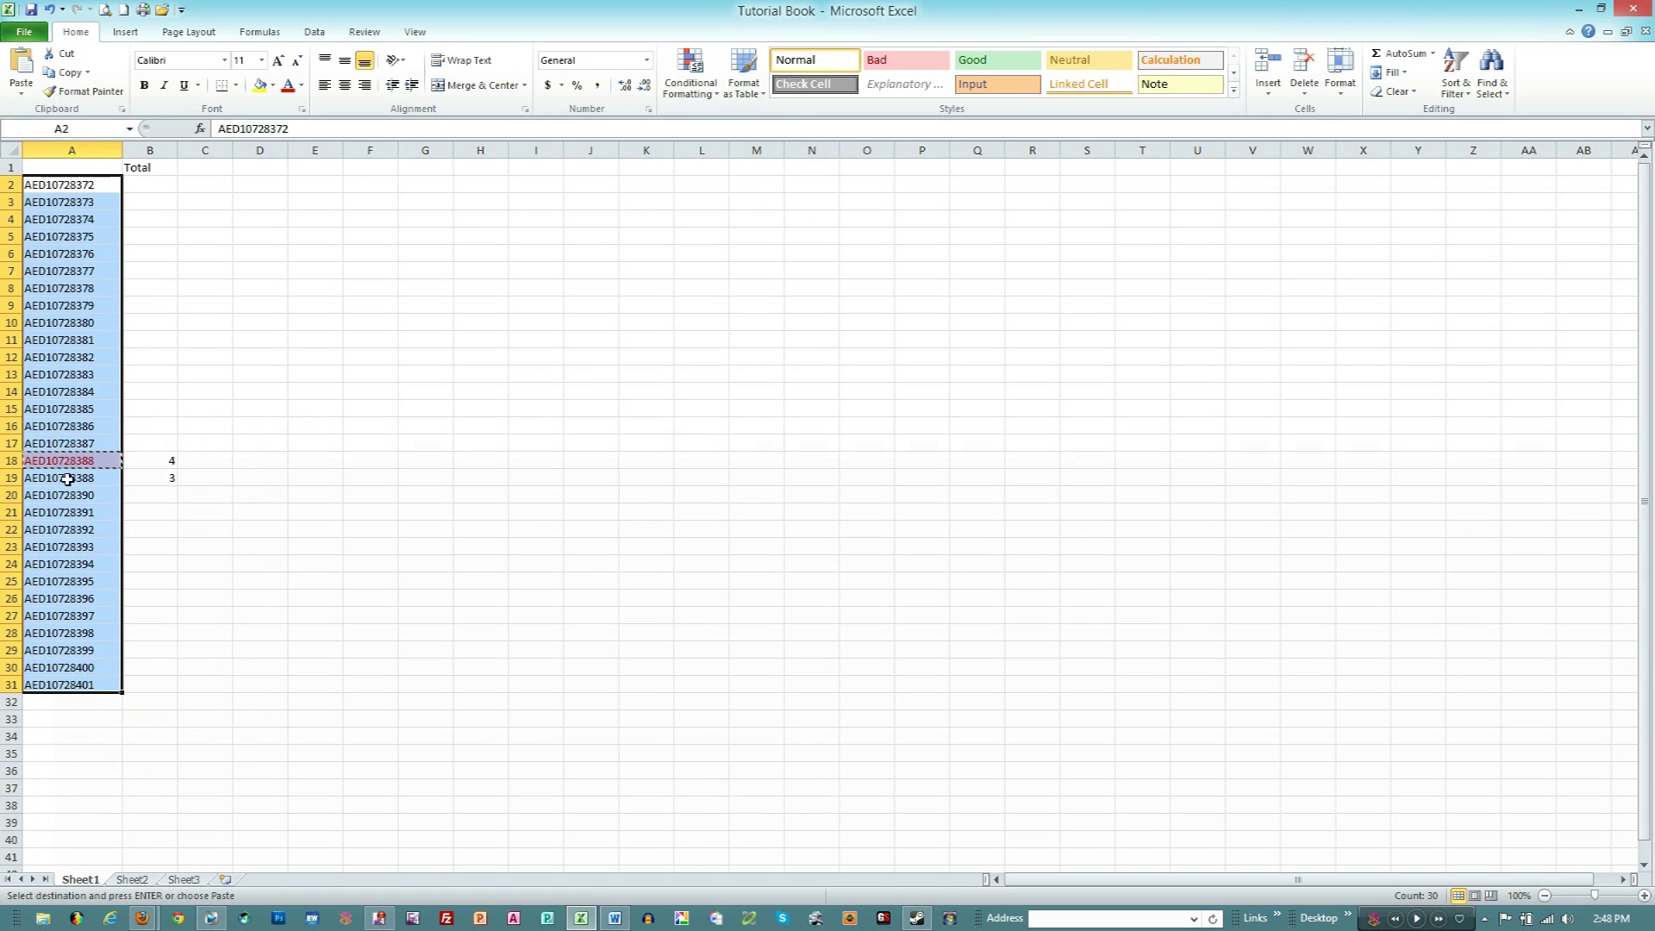
right_click(100, 687)
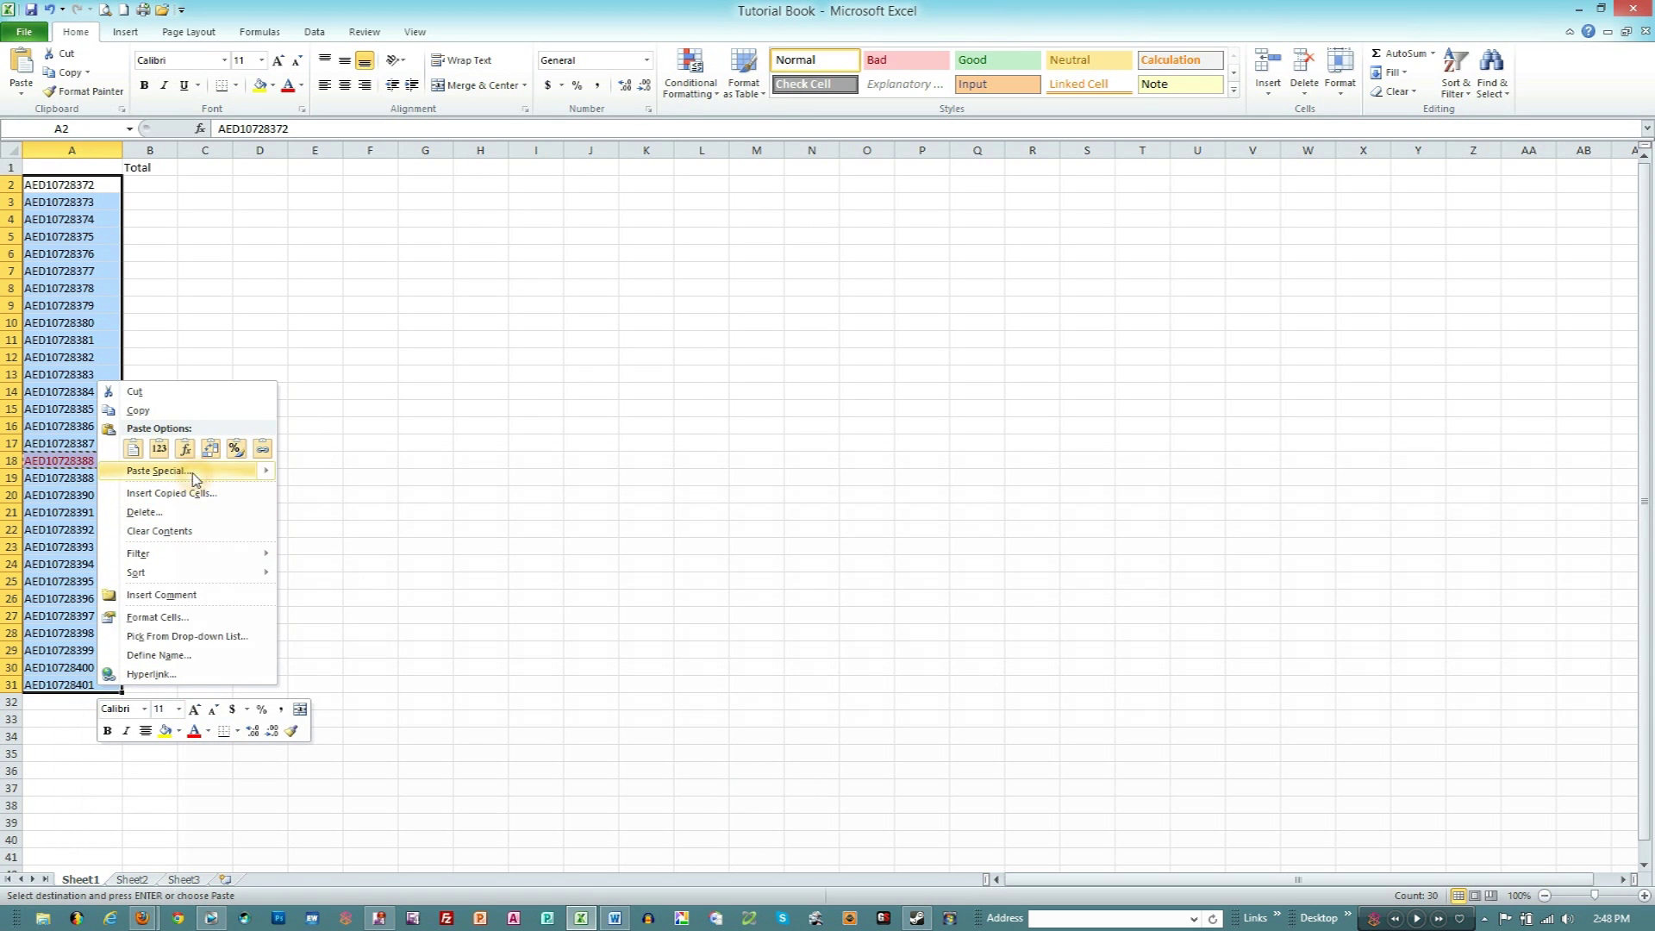
mouse_move(193, 479)
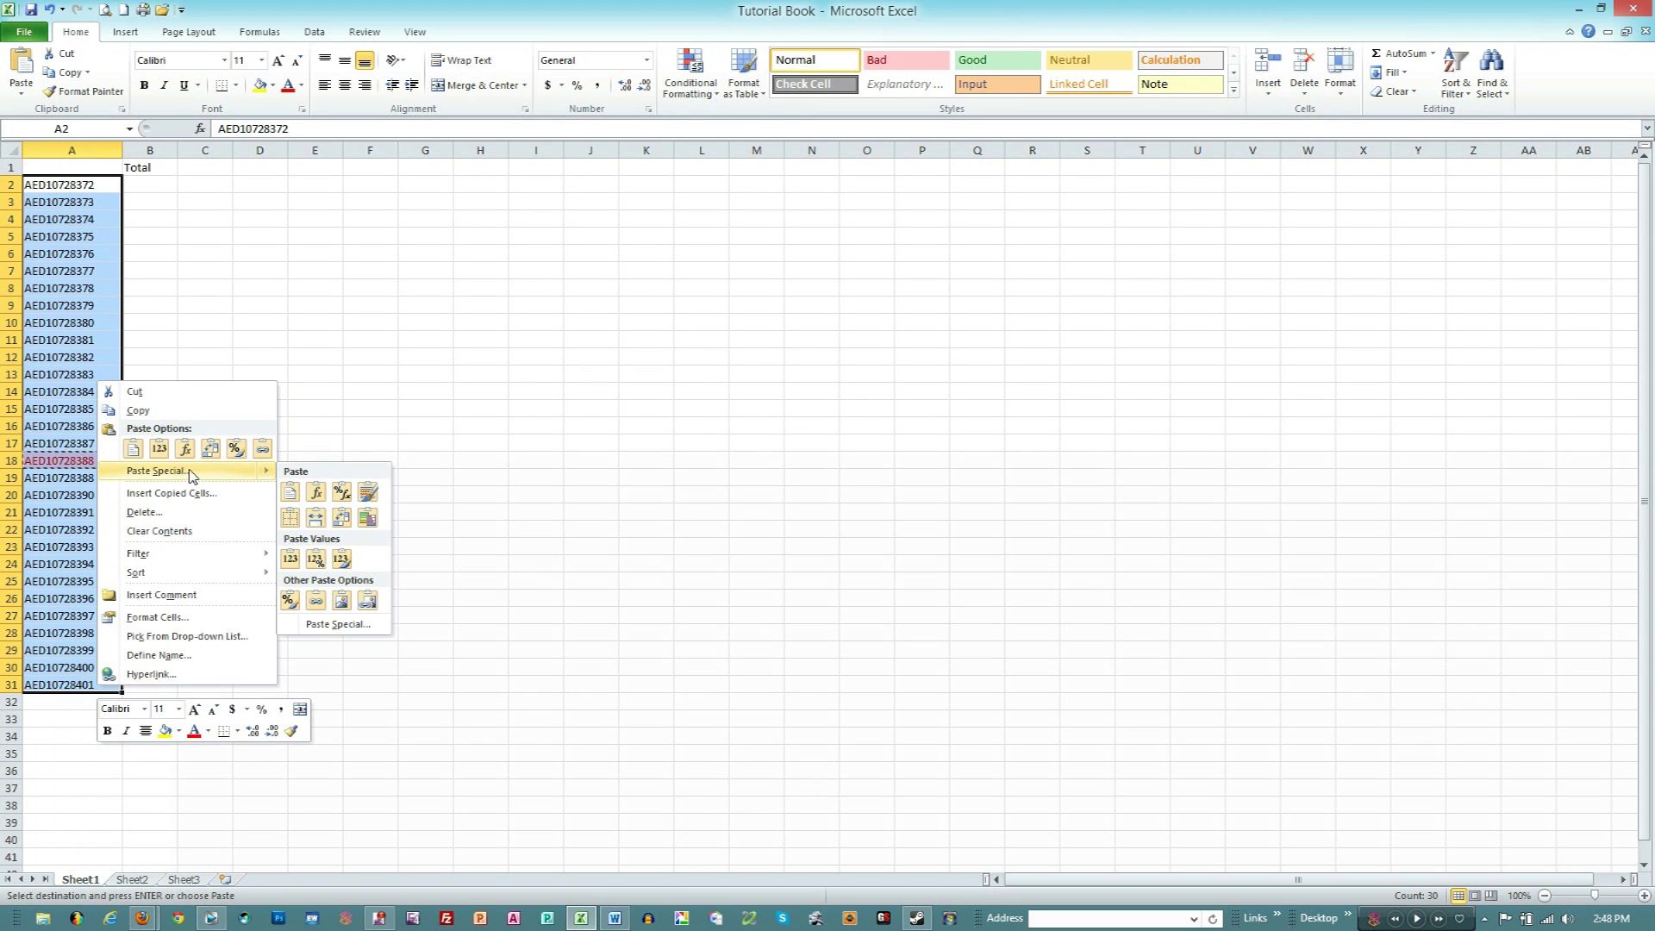
click(191, 477)
click(63, 419)
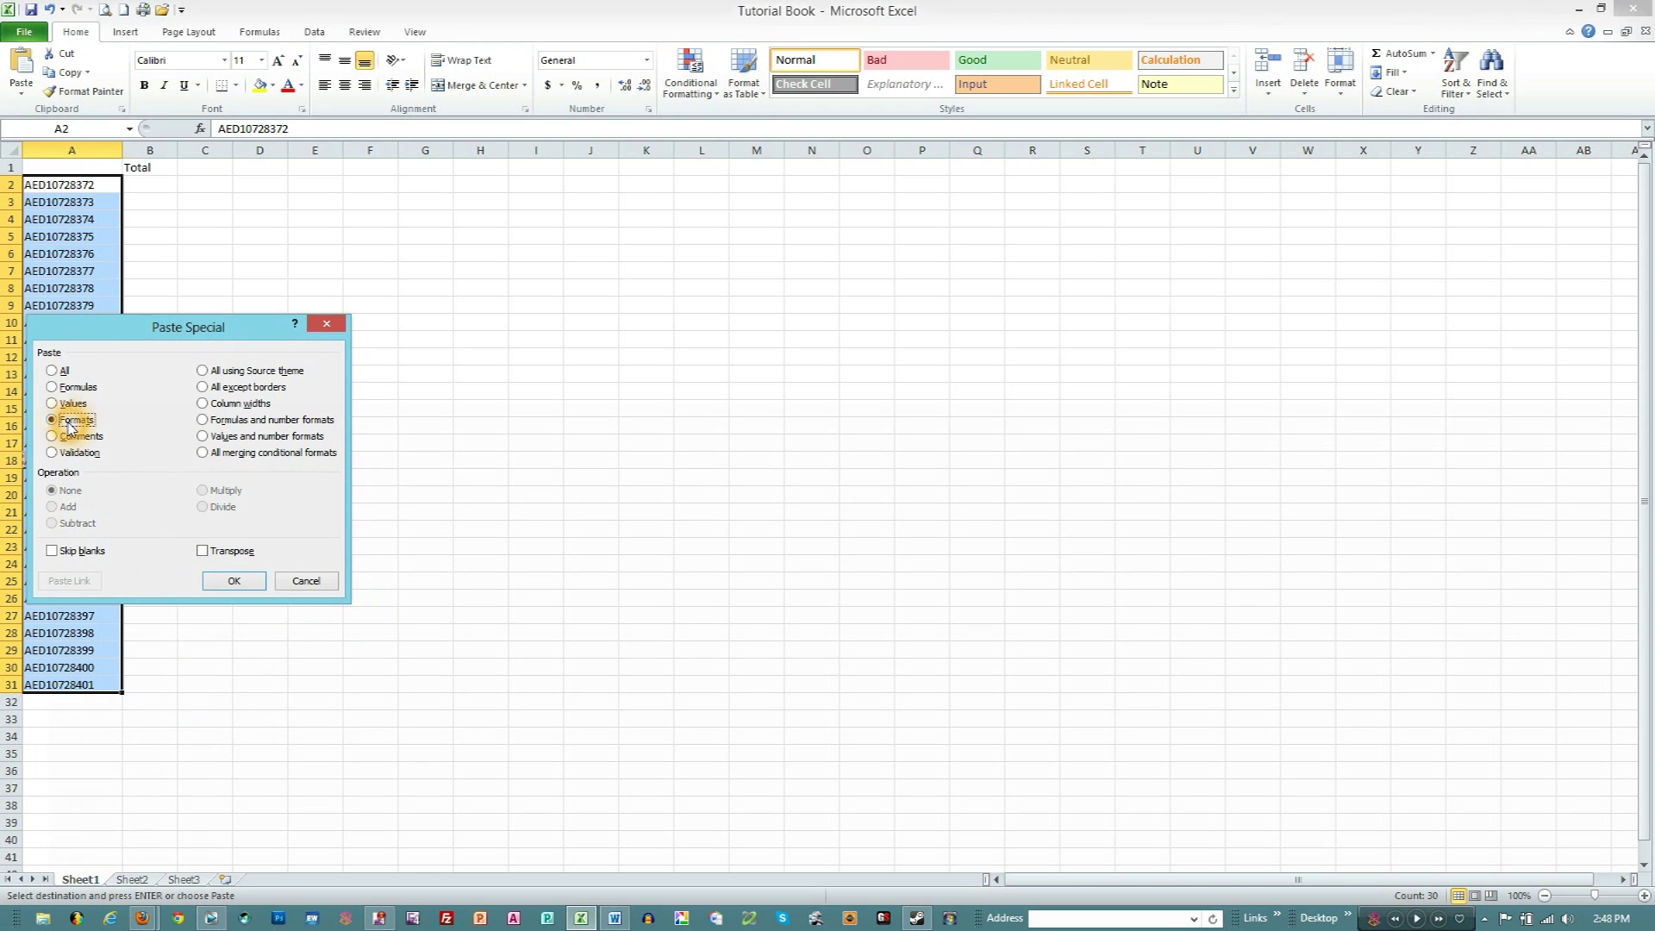
click(229, 582)
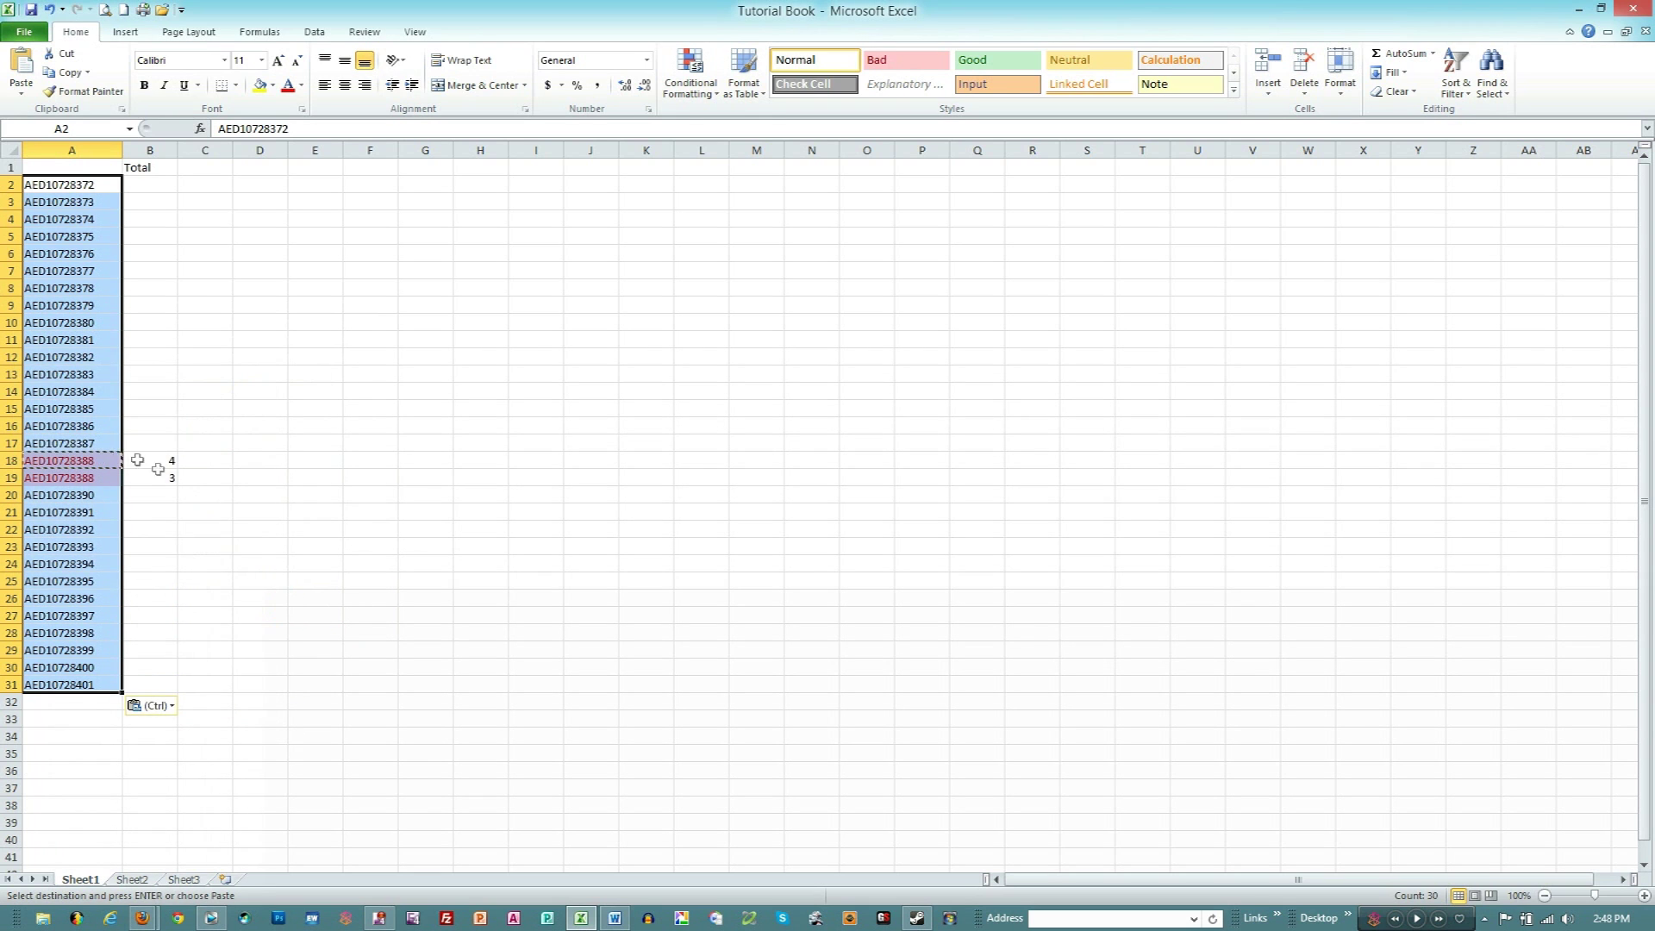
click(246, 404)
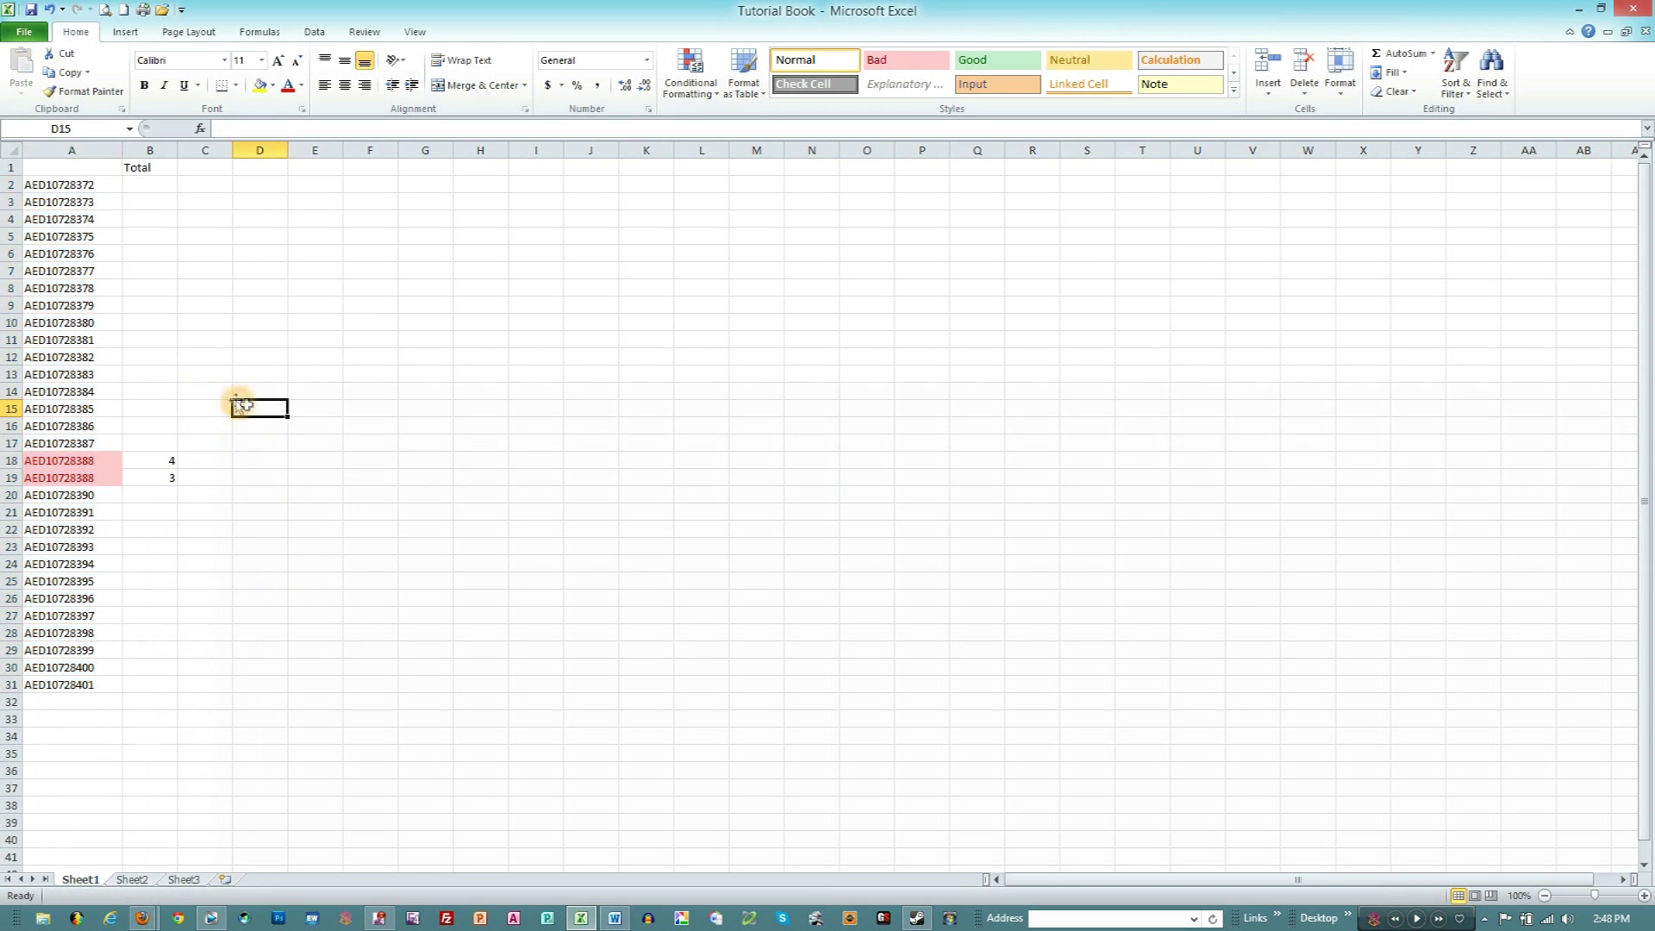
click(176, 463)
- Select B18 and start a new conditional formatting rule based on a formula
click(179, 478)
click(151, 464)
click(151, 463)
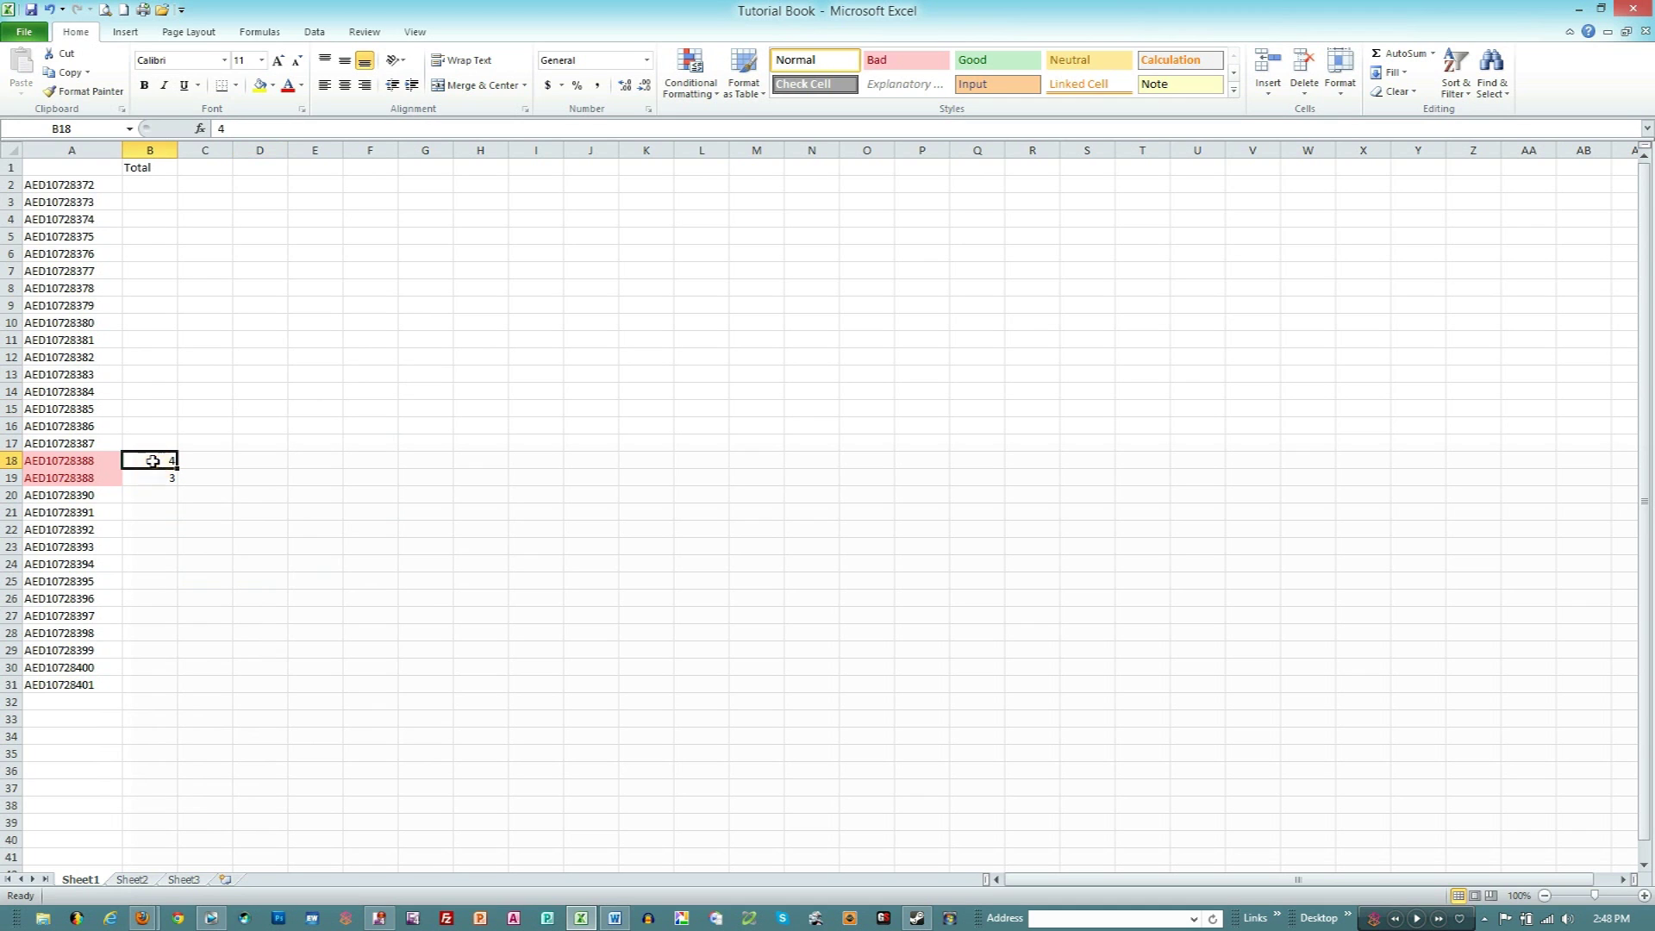
click(694, 92)
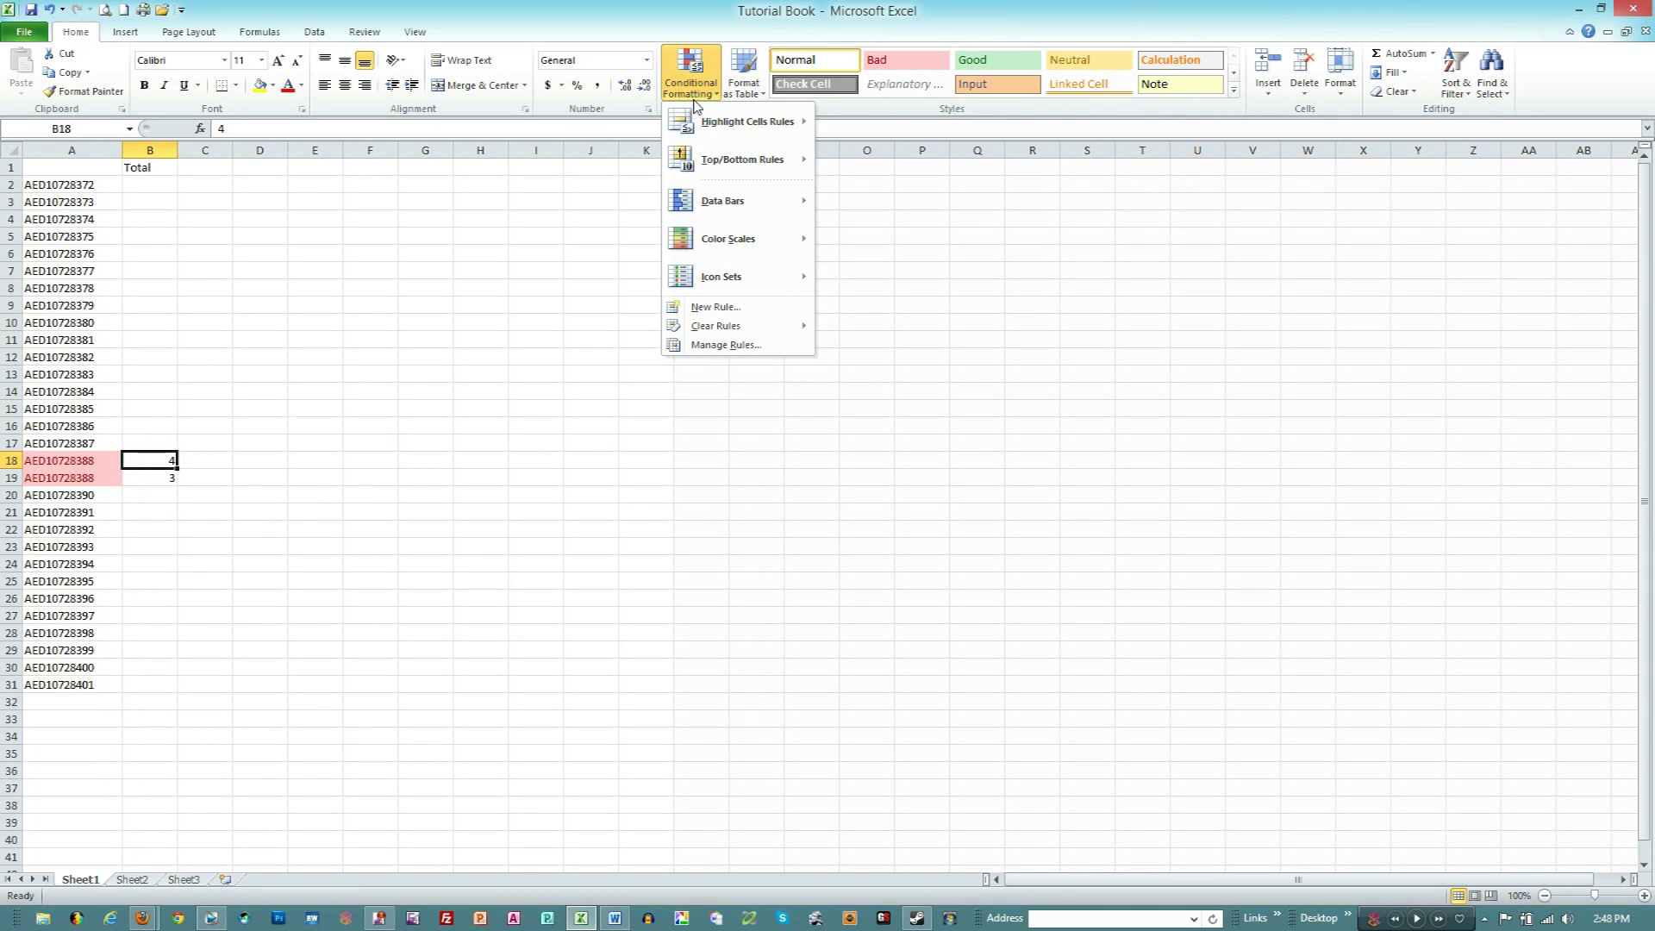
click(739, 309)
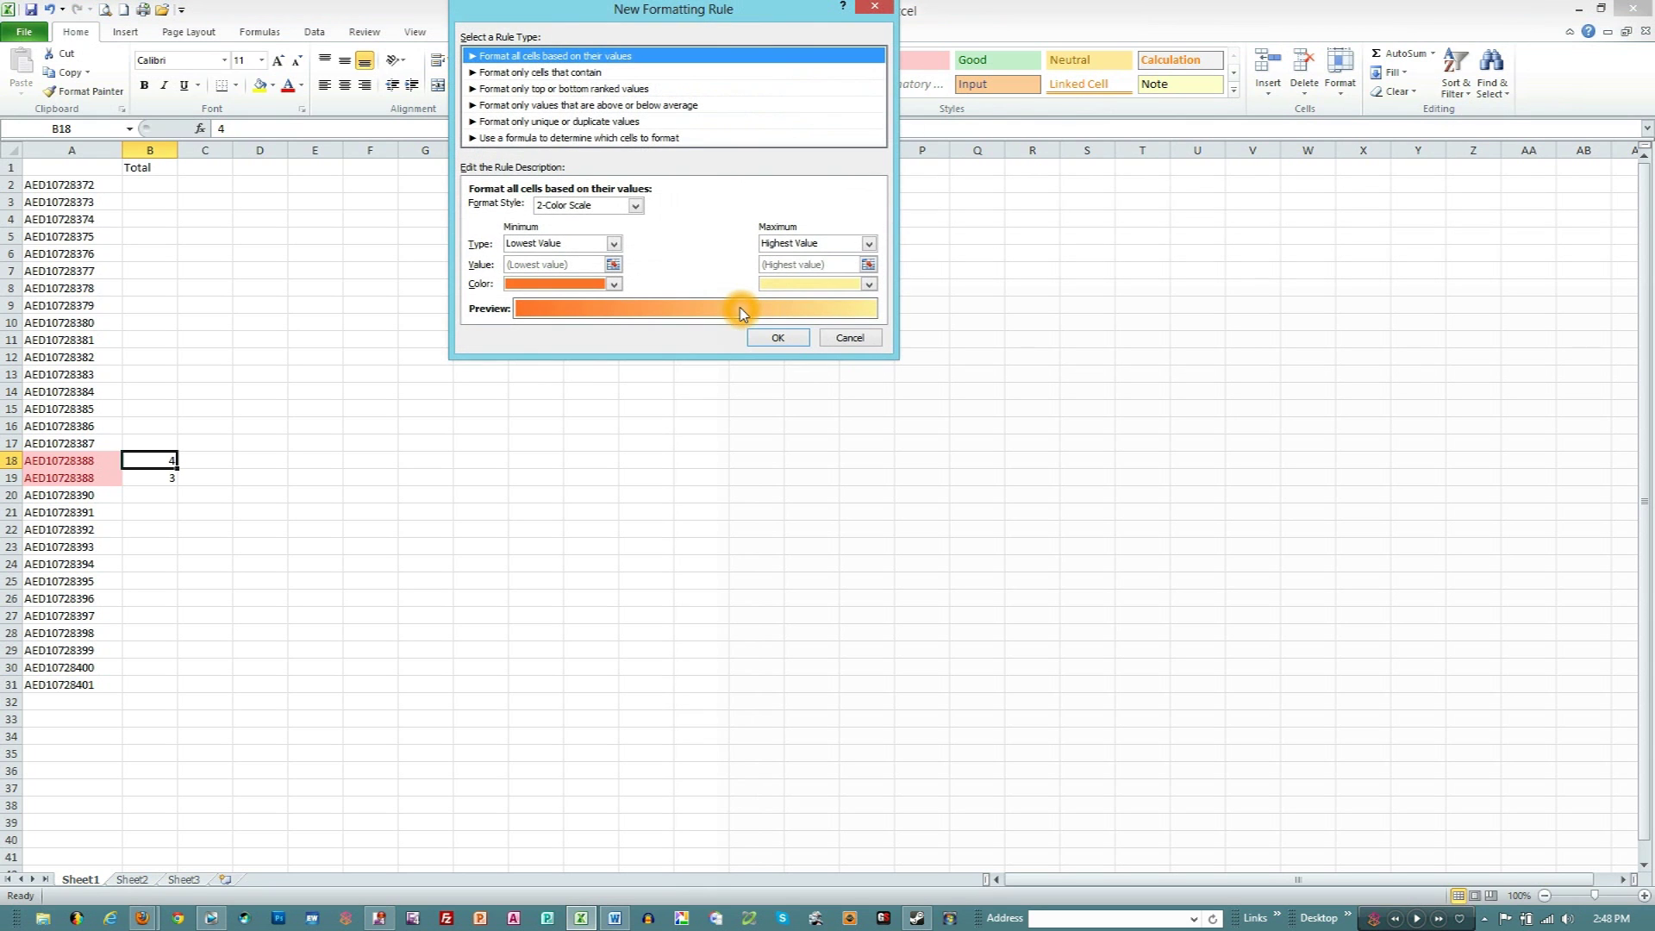
click(475, 52)
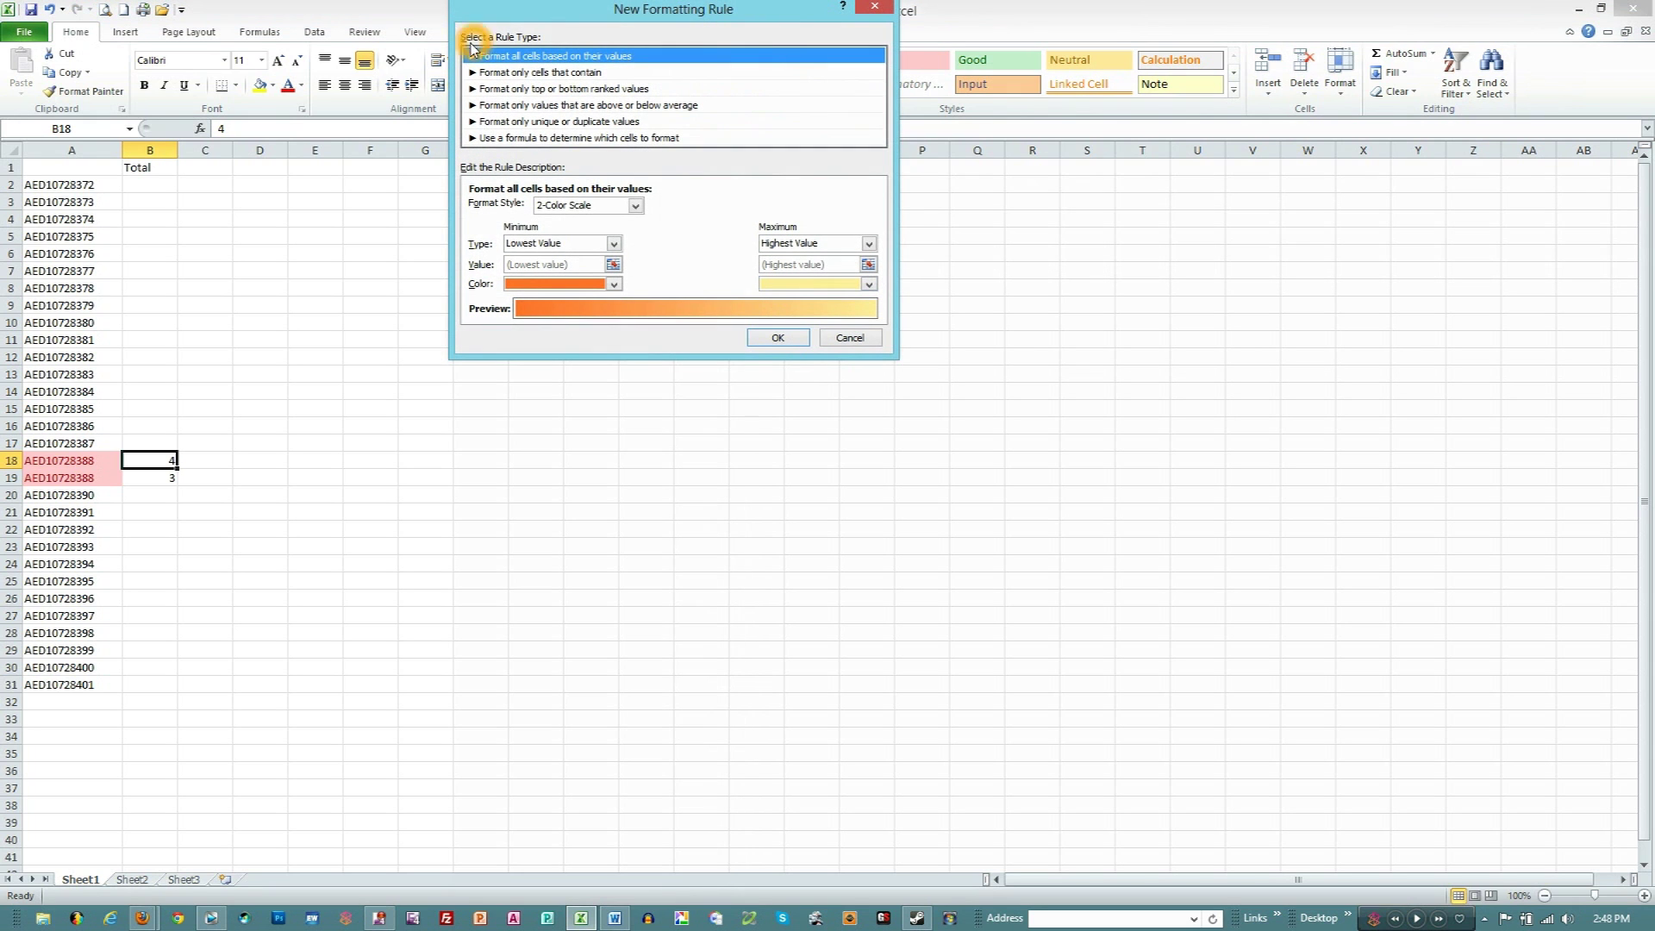
click(535, 52)
click(564, 138)
click(569, 140)
click(569, 141)
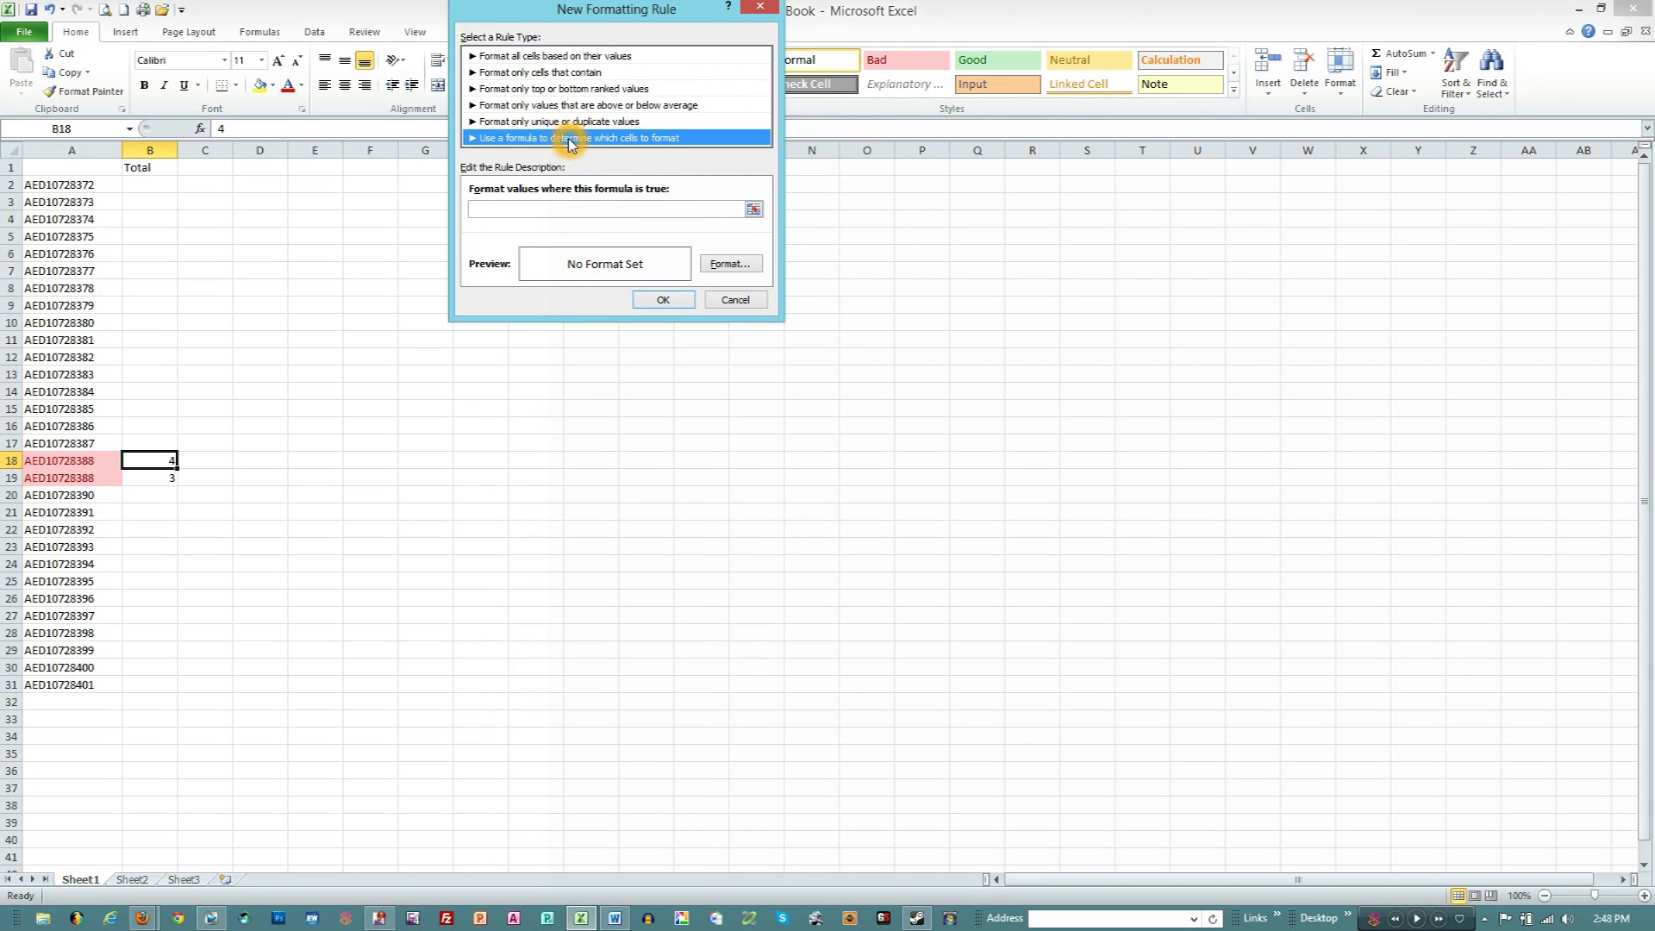
- Build an OR formula comparing A18 with A17 and with A19
click(527, 209)
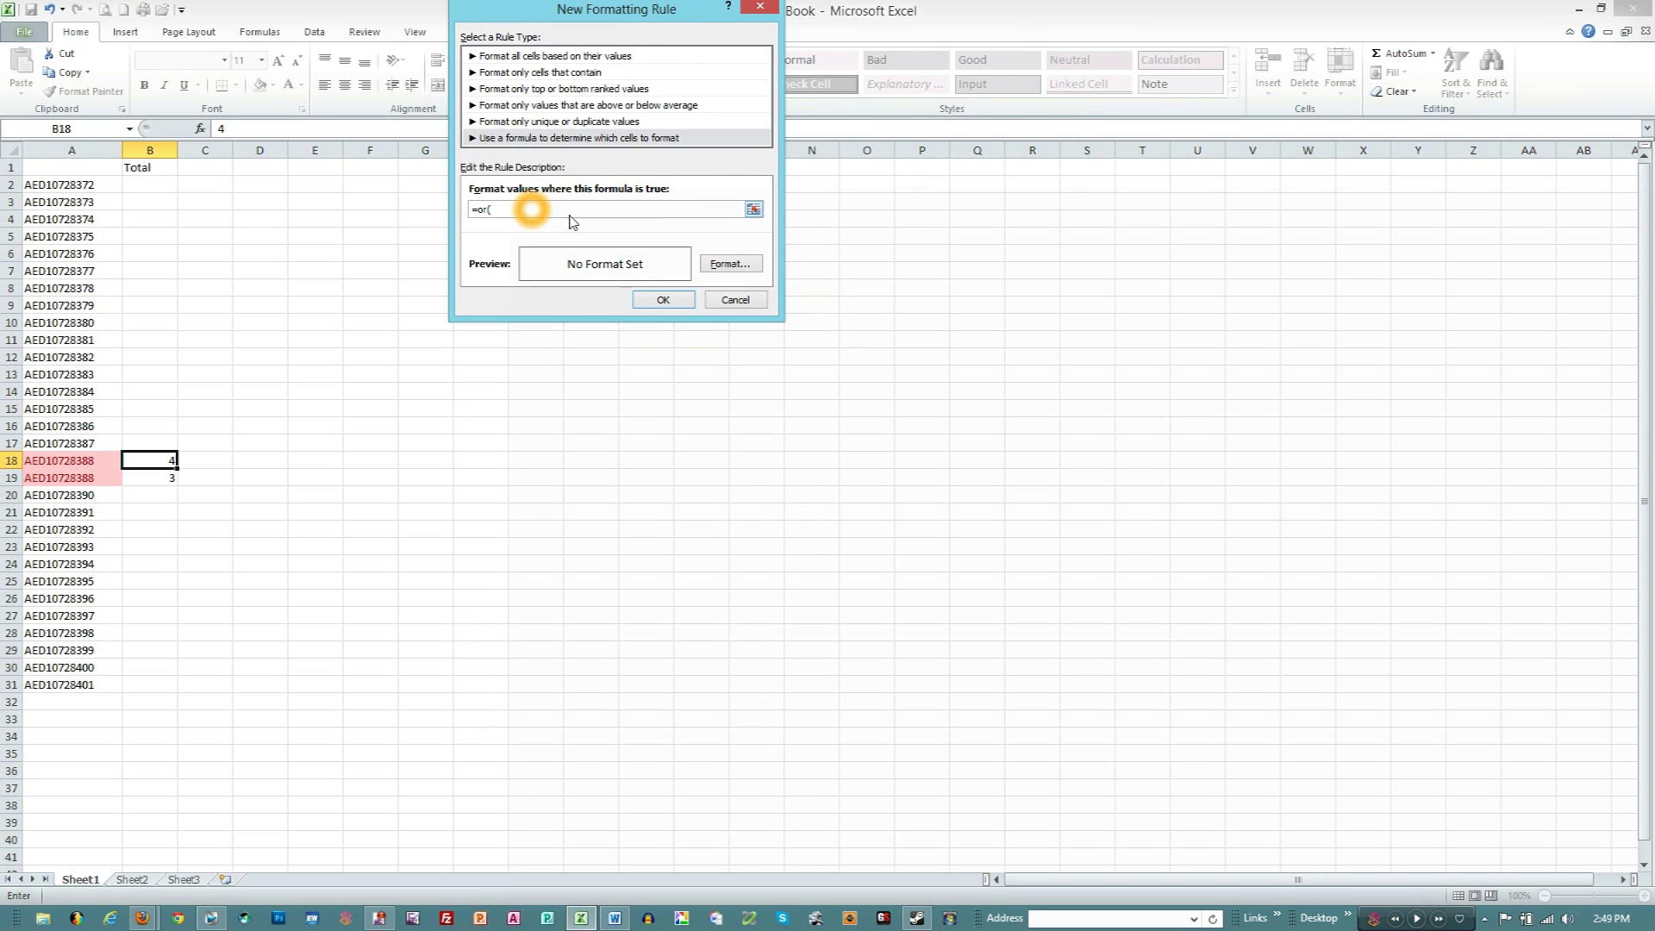
click(59, 443)
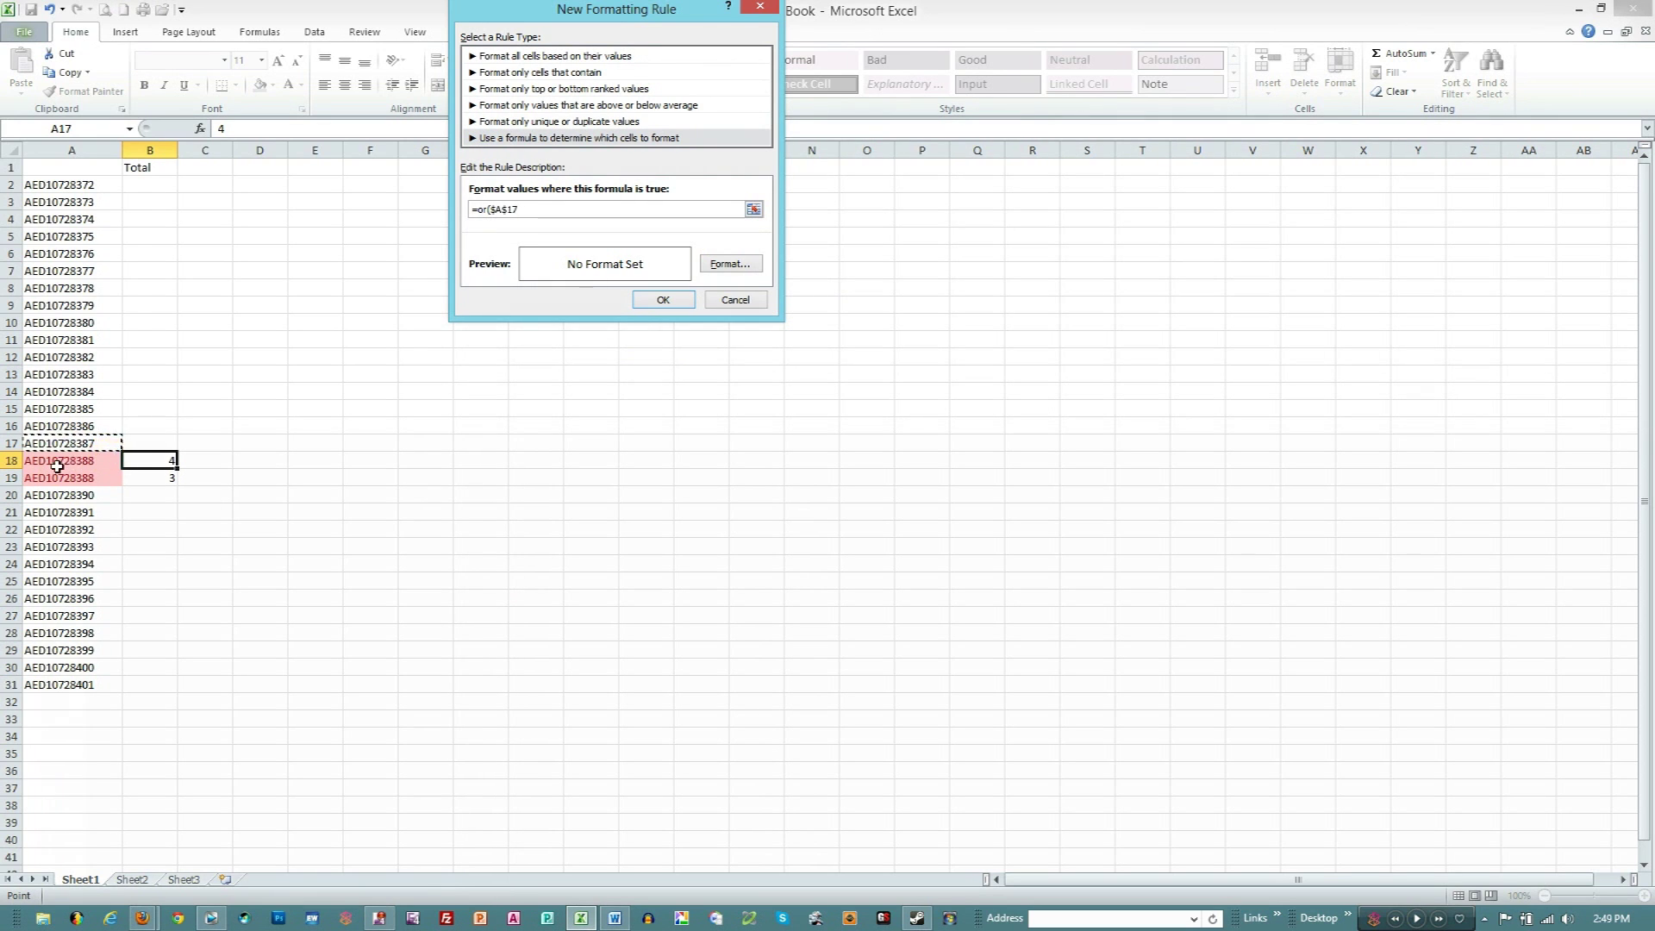
click(57, 466)
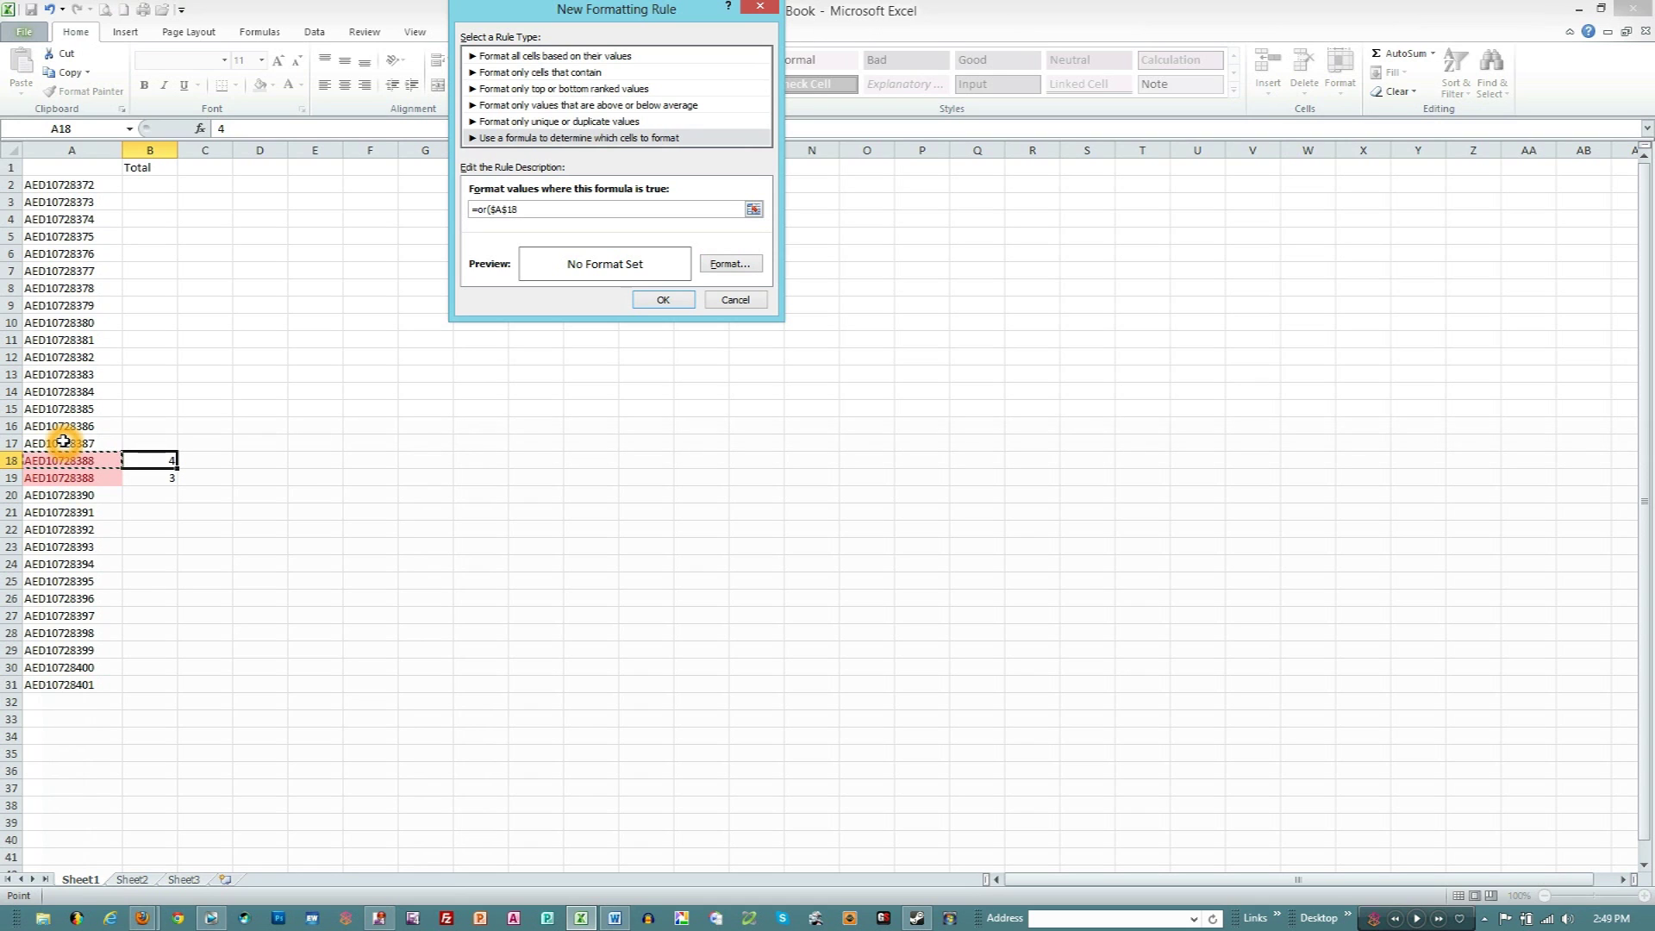
text(=)
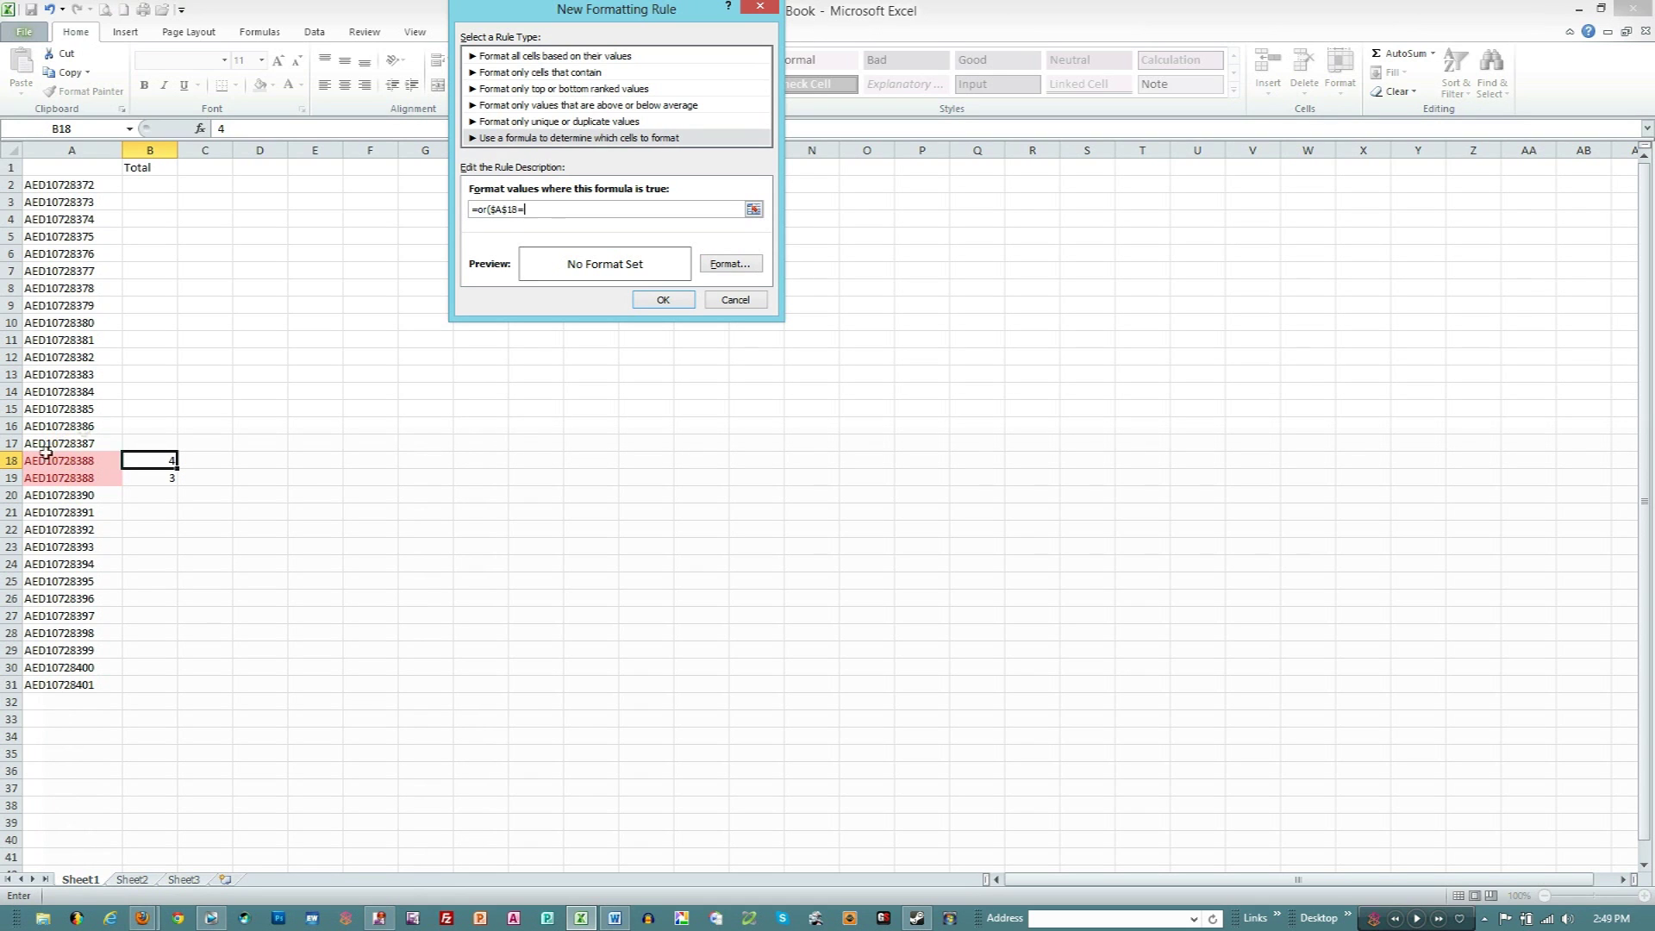
click(46, 445)
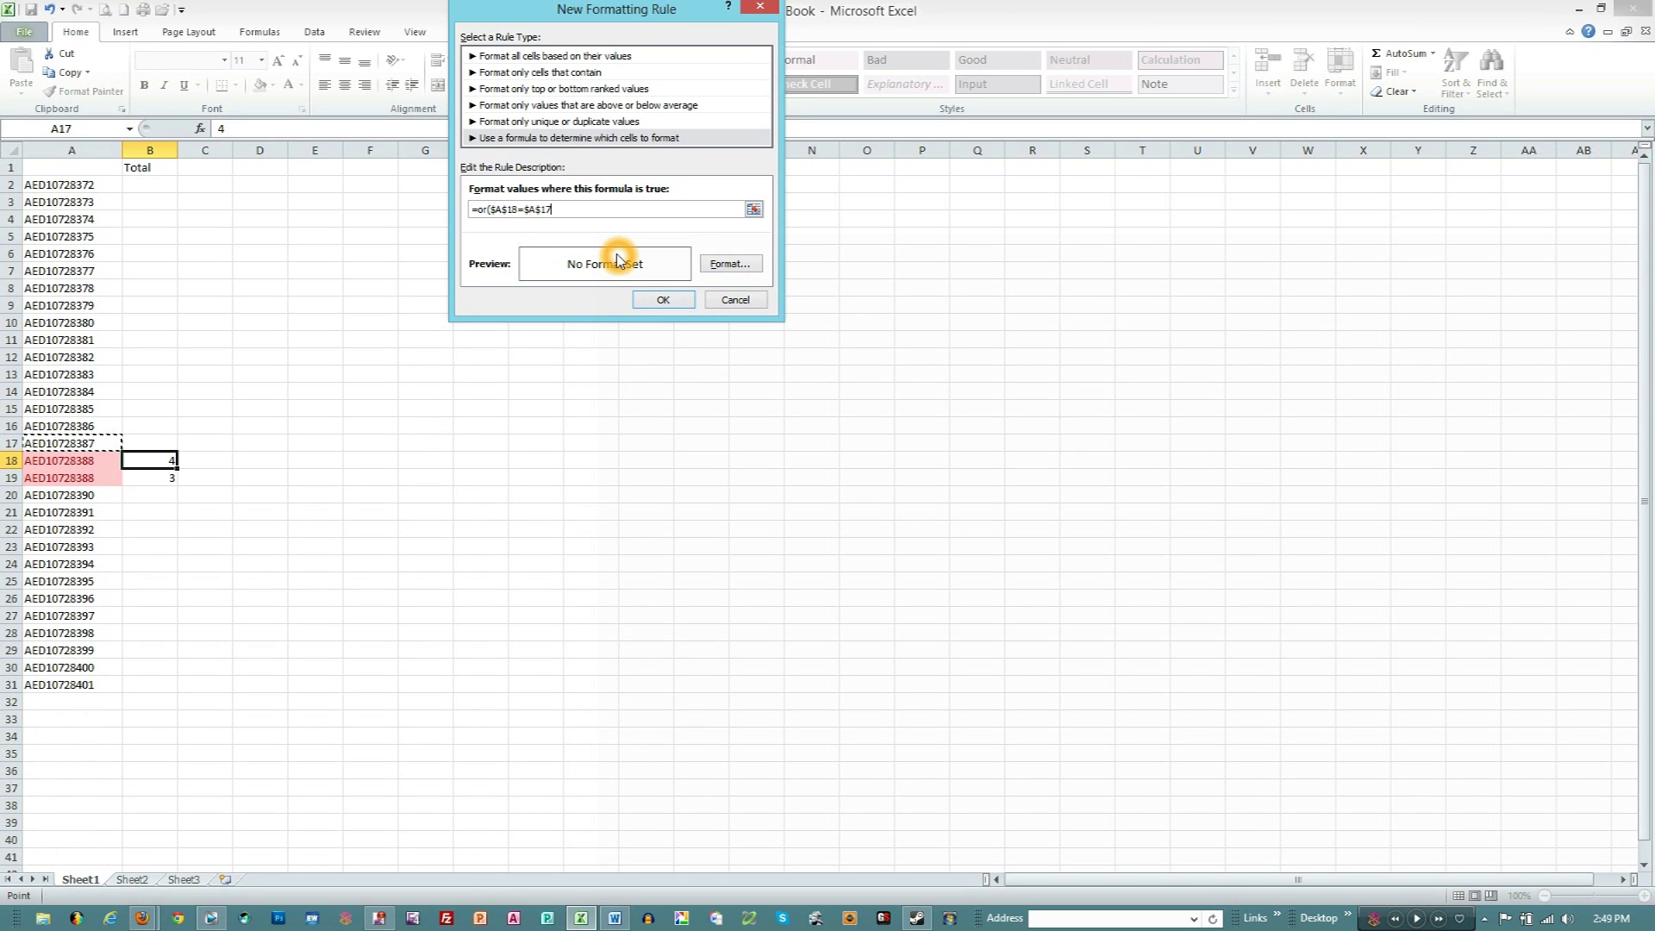
text(,)
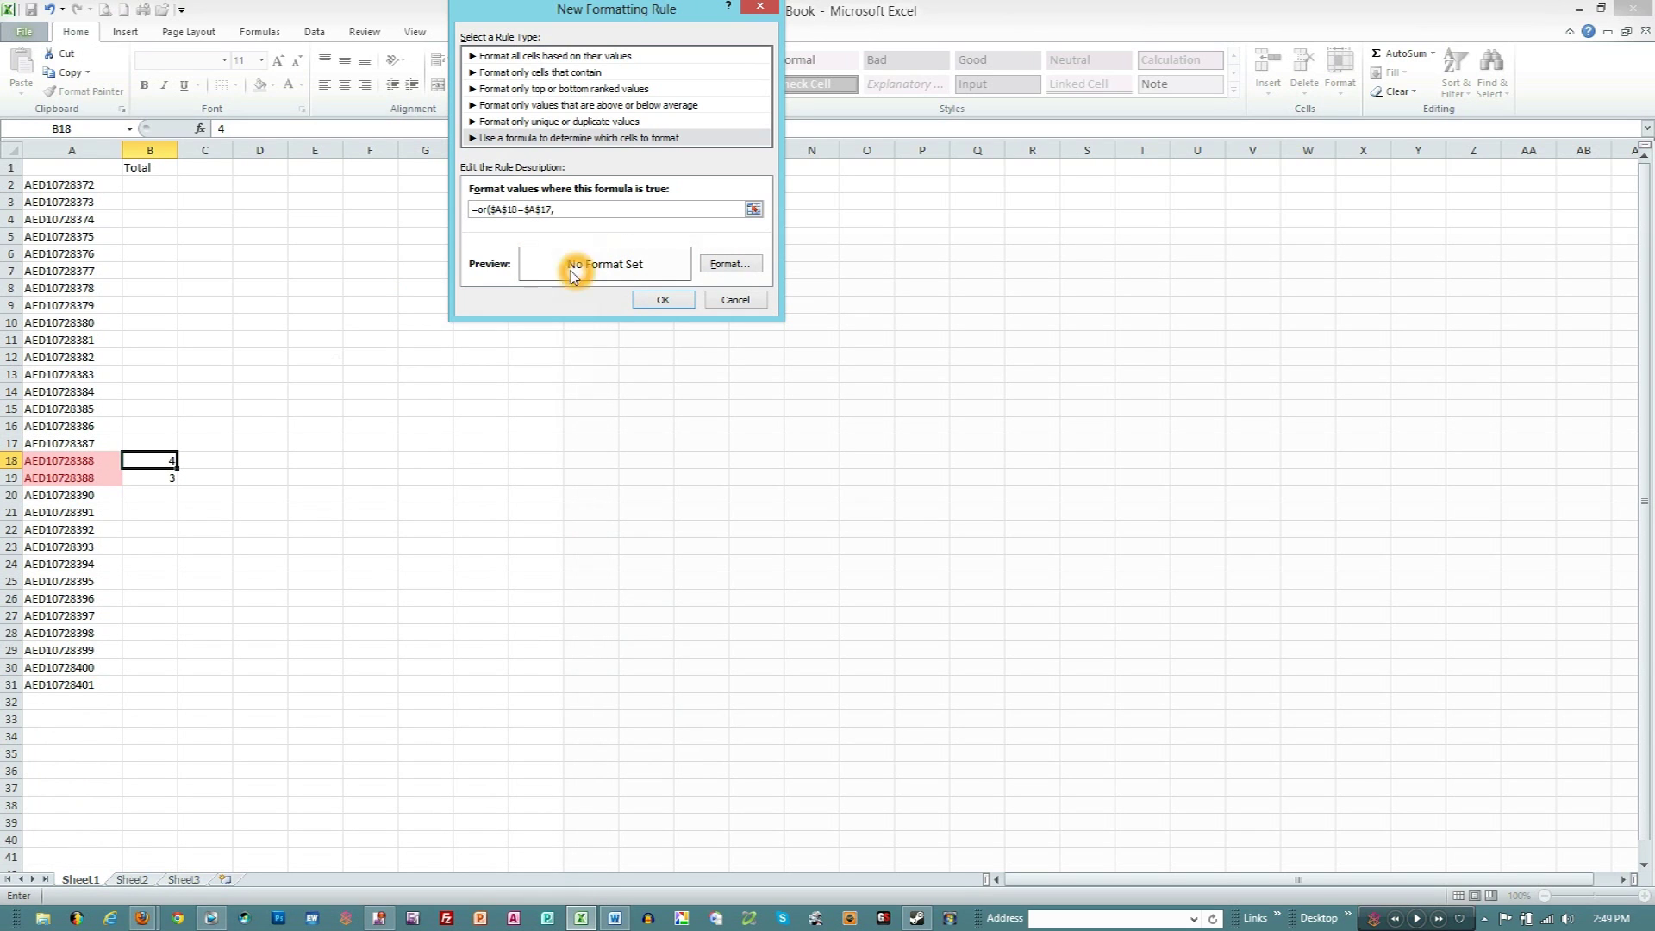
click(83, 460)
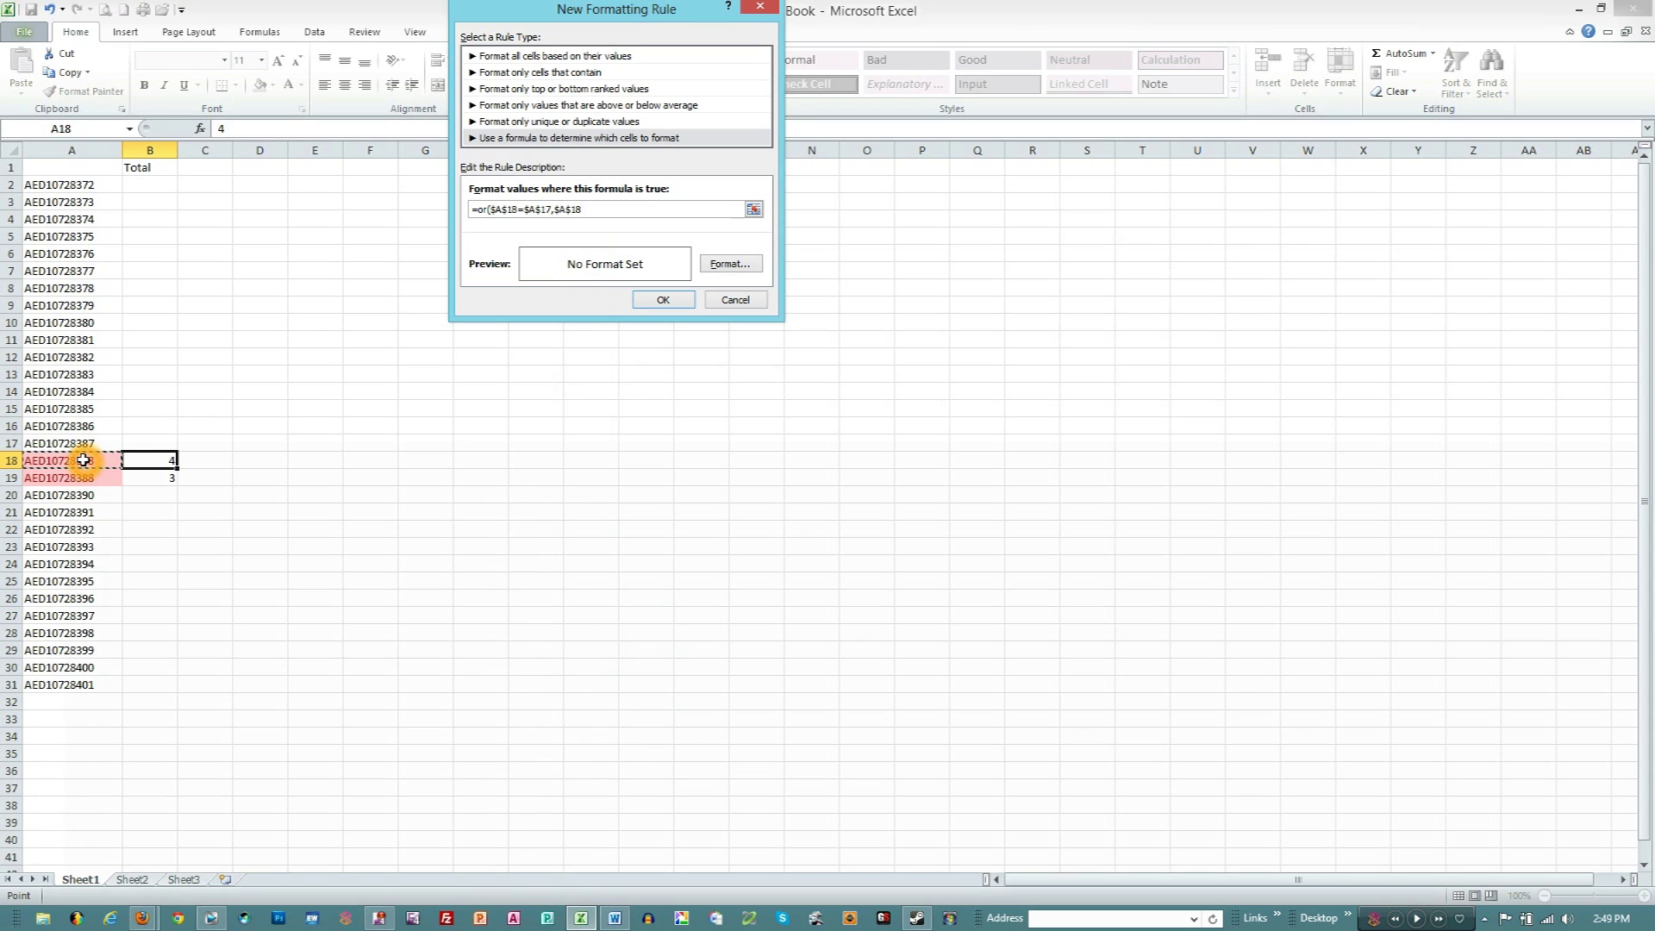
text(=)
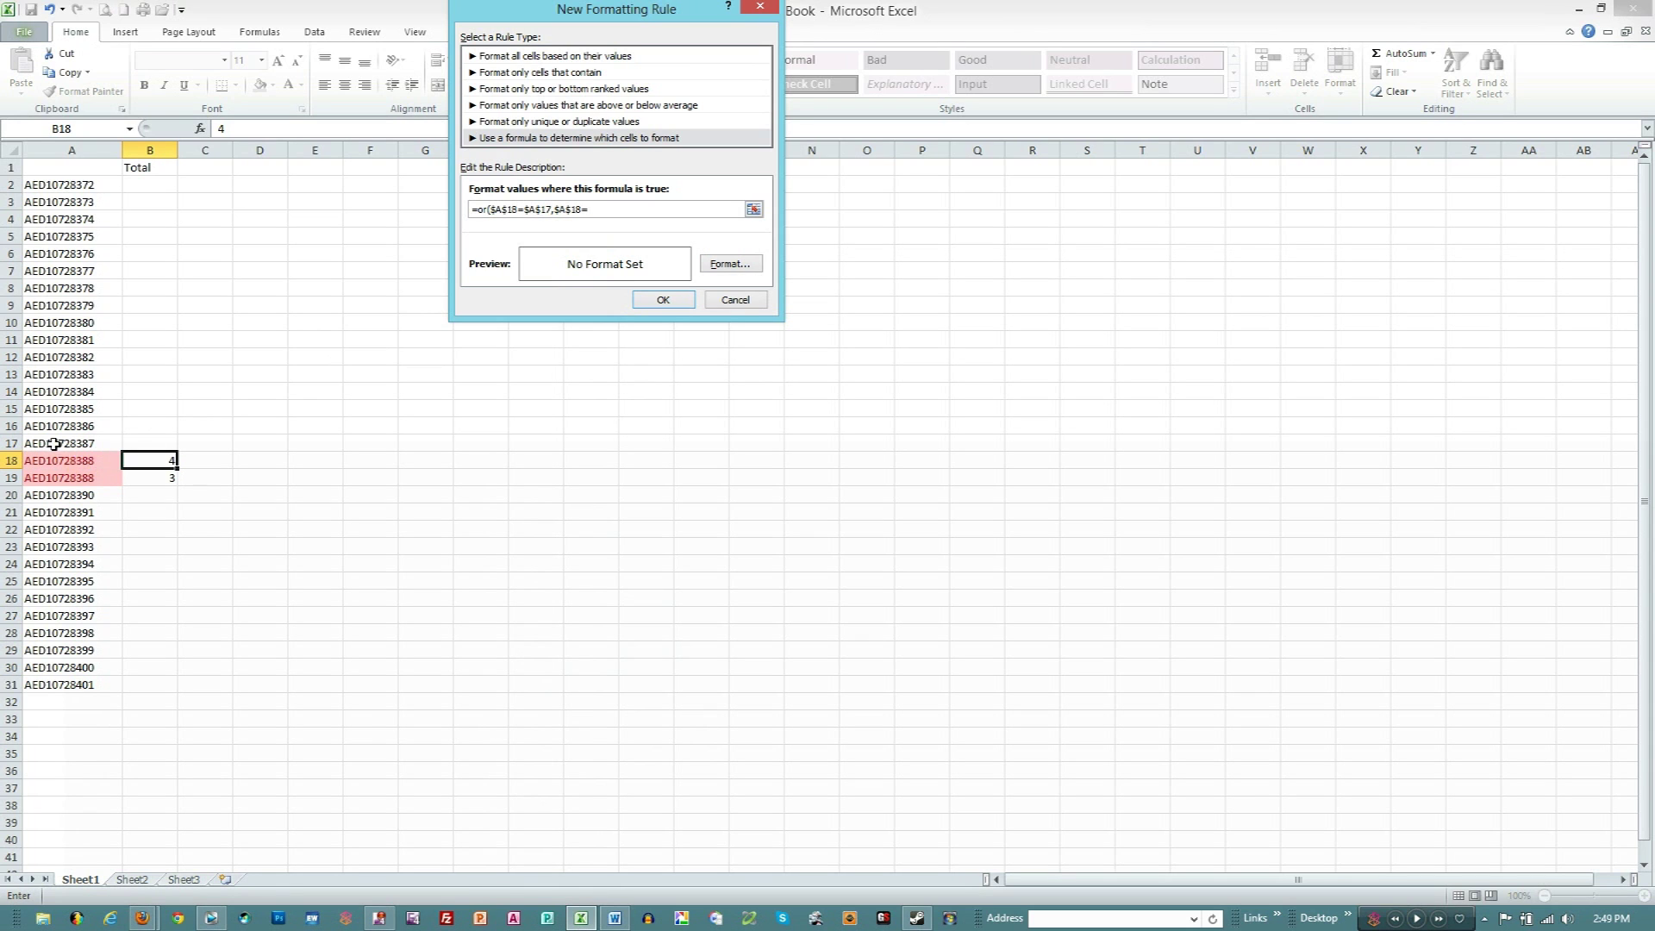
click(92, 482)
- Remove the row $ signs so the formula reads =or($A18=$A17,$A18=$A$19)
click(541, 211)
click(726, 235)
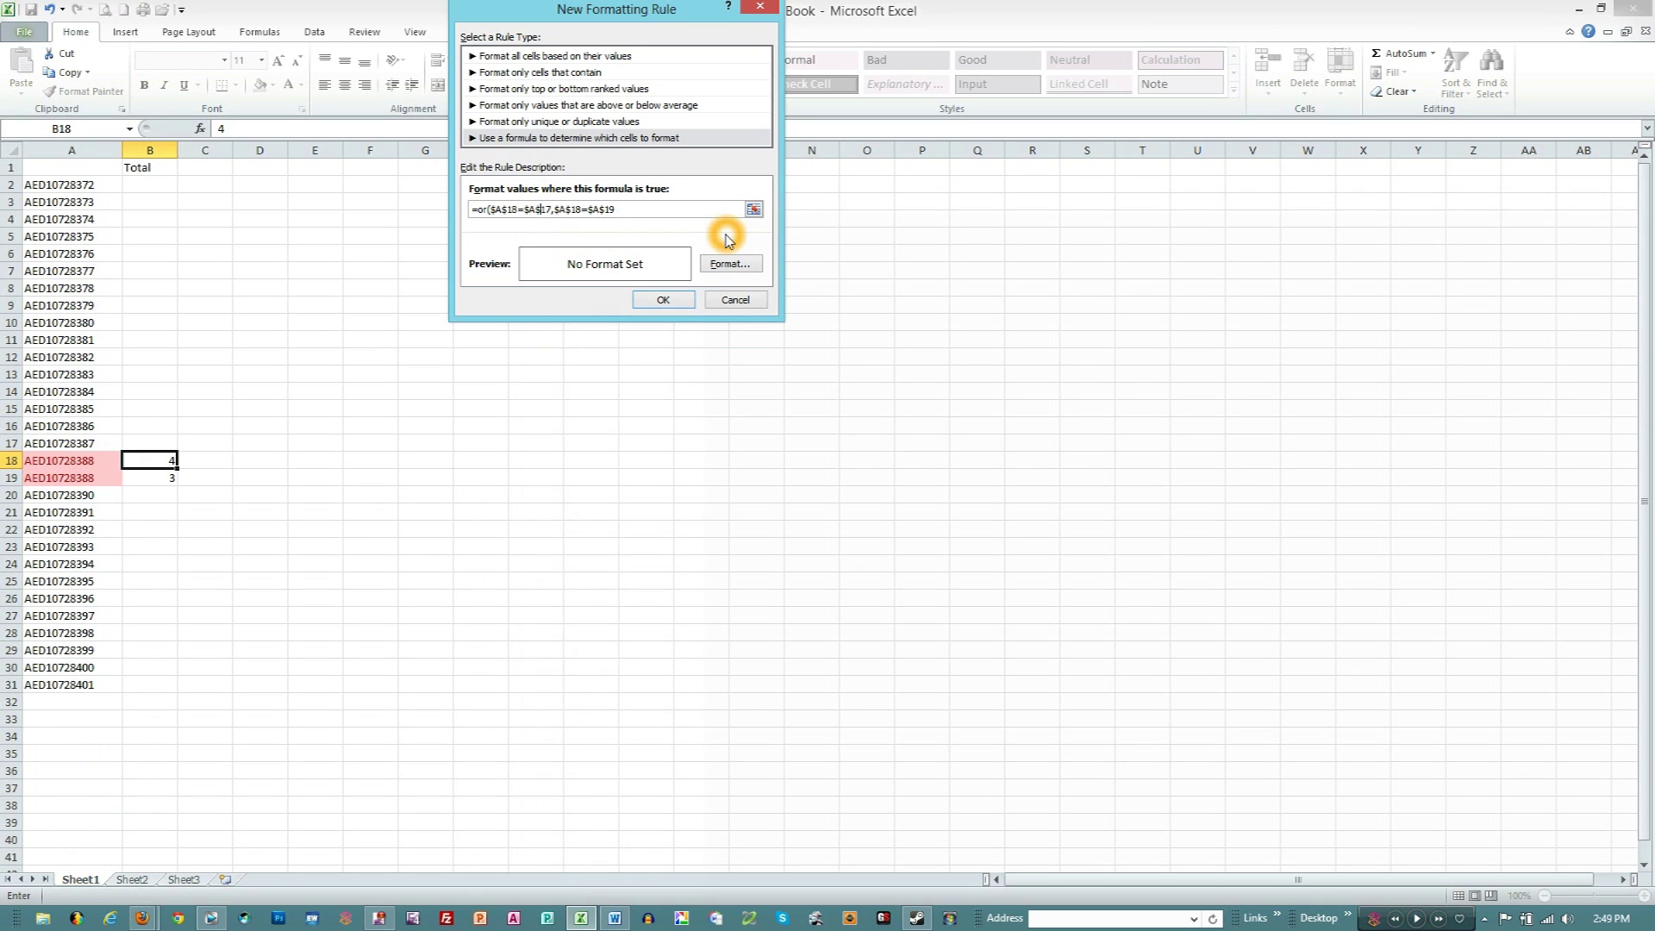
key(BackSpace)
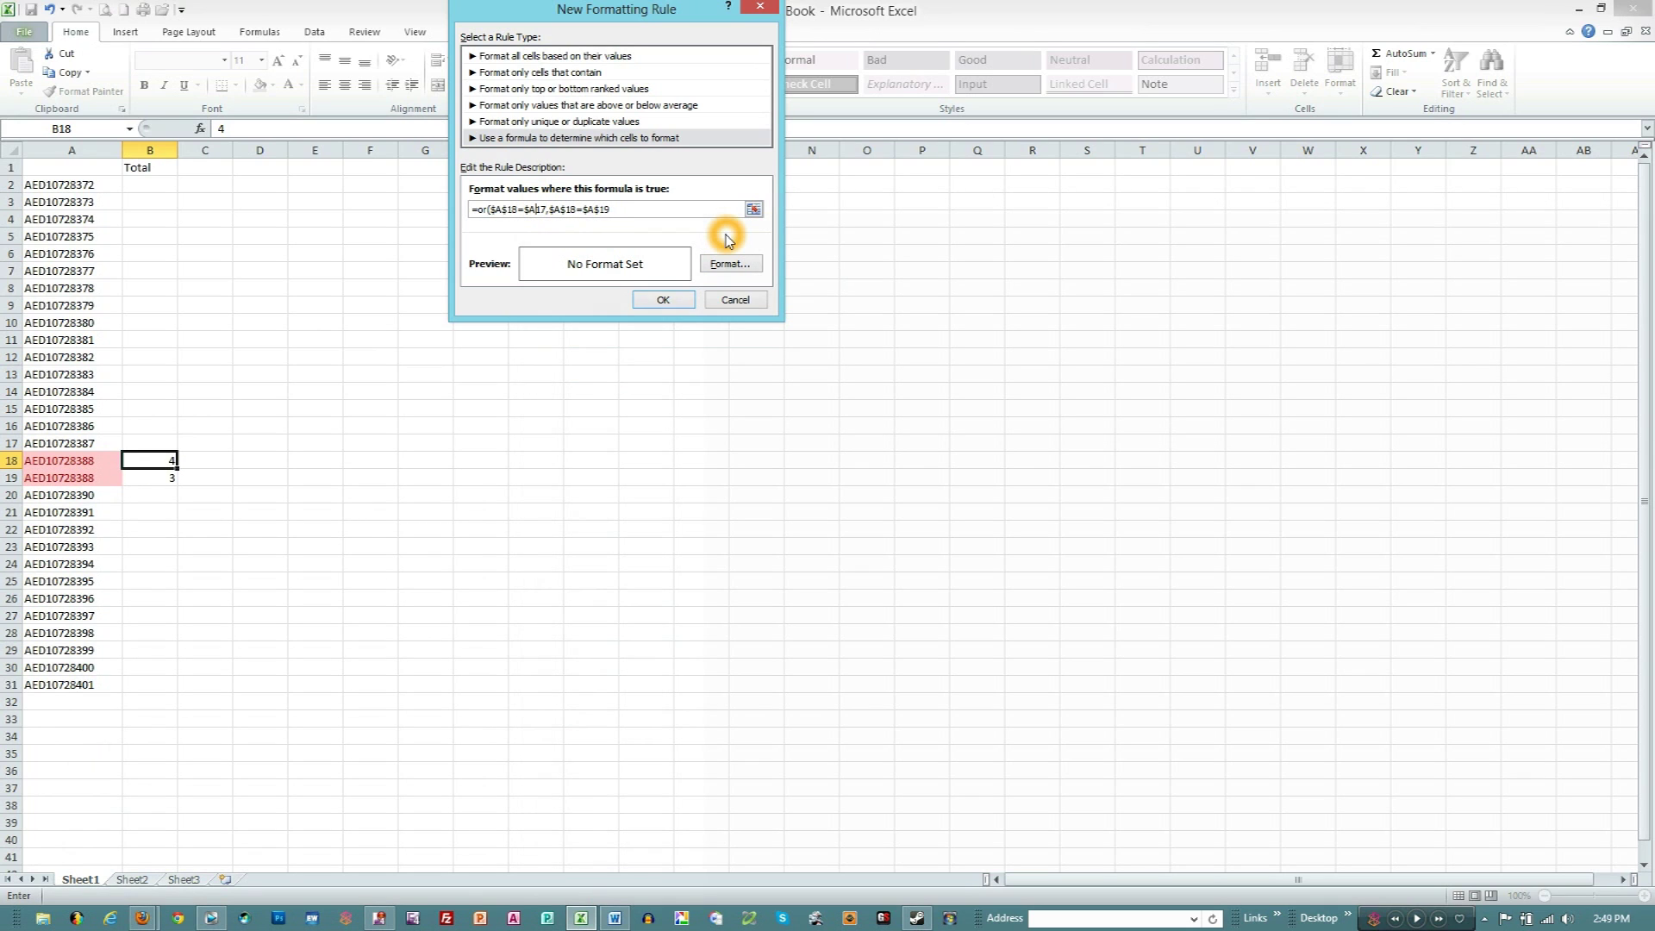
click(504, 210)
key(BackSpace)
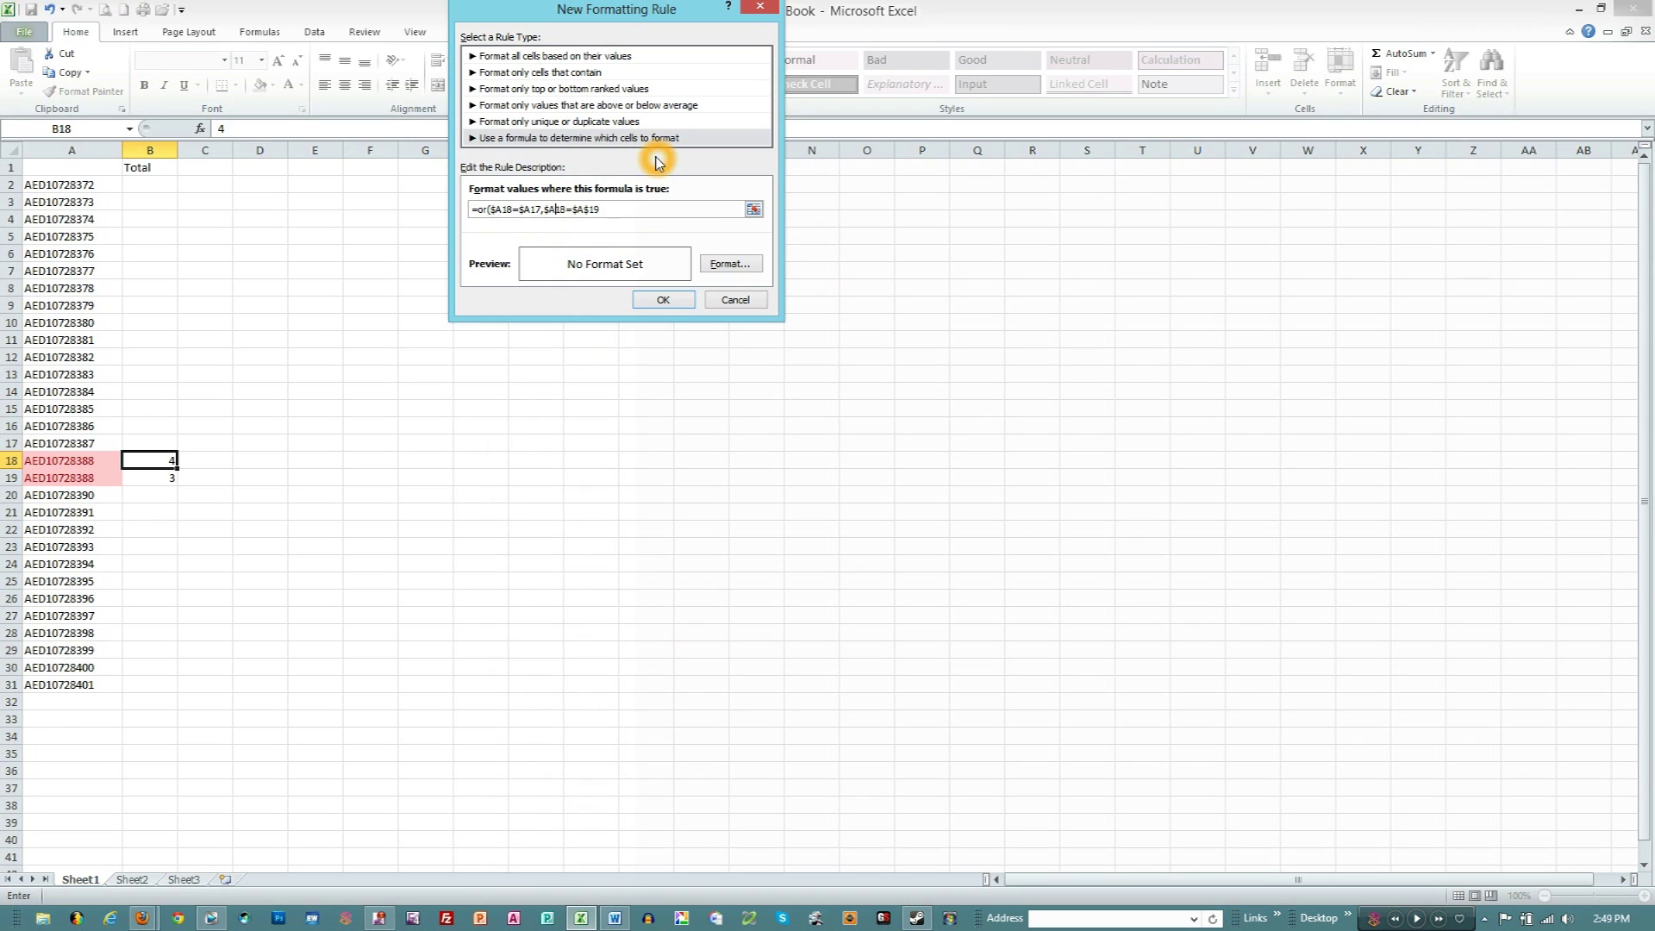
click(589, 209)
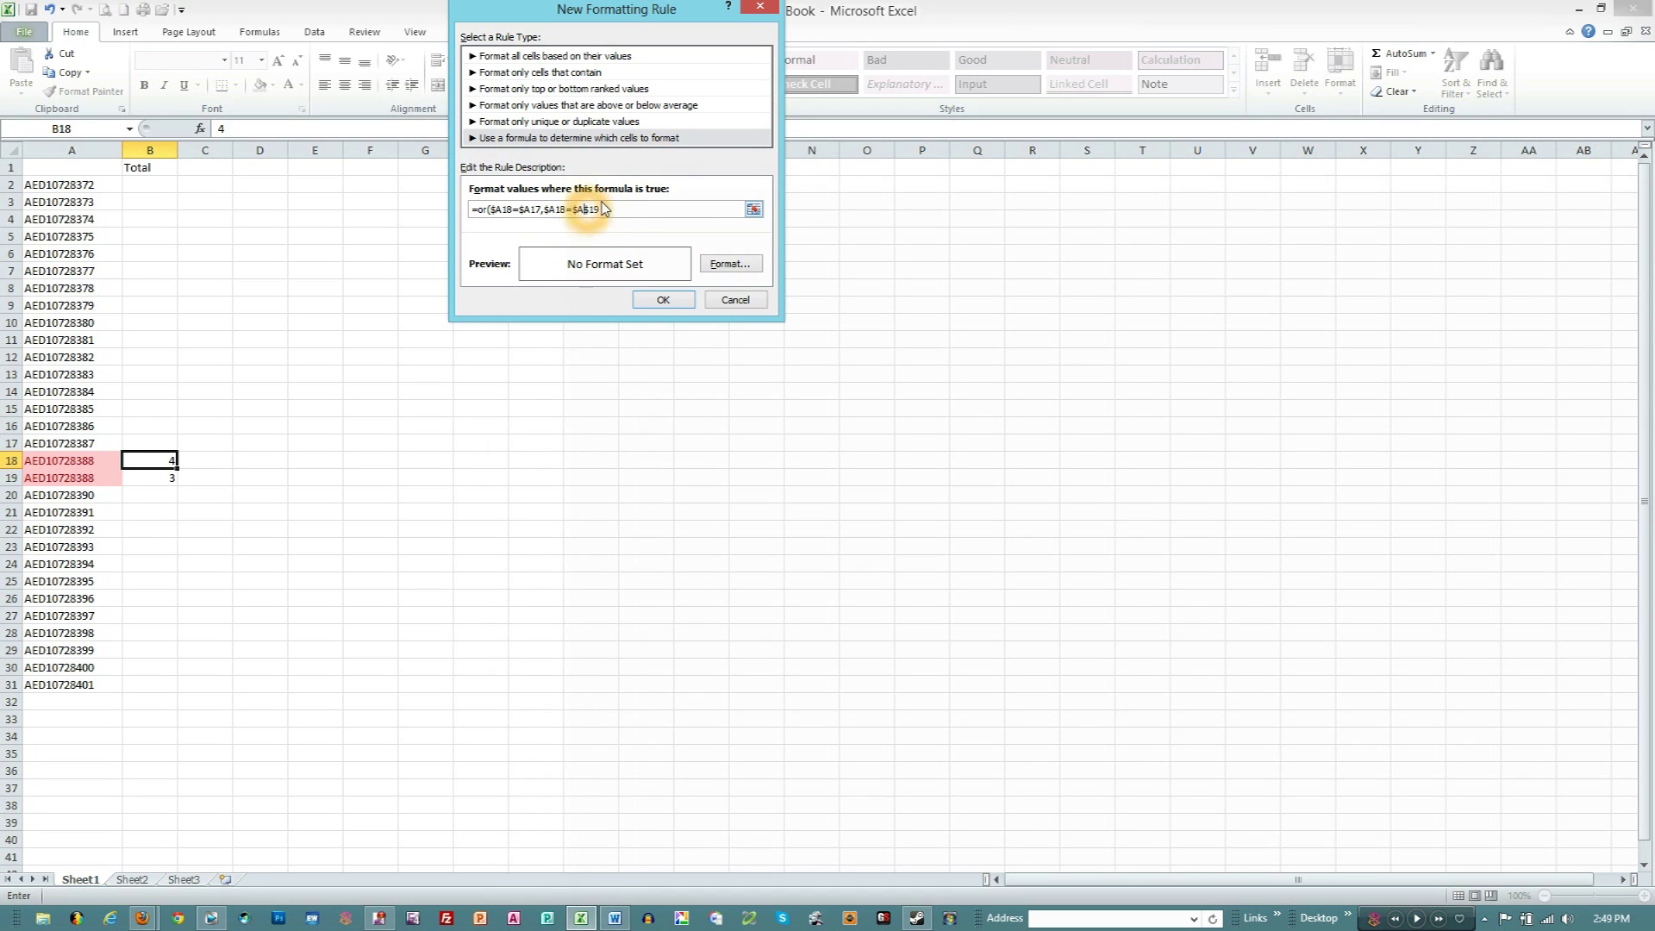
click(730, 196)
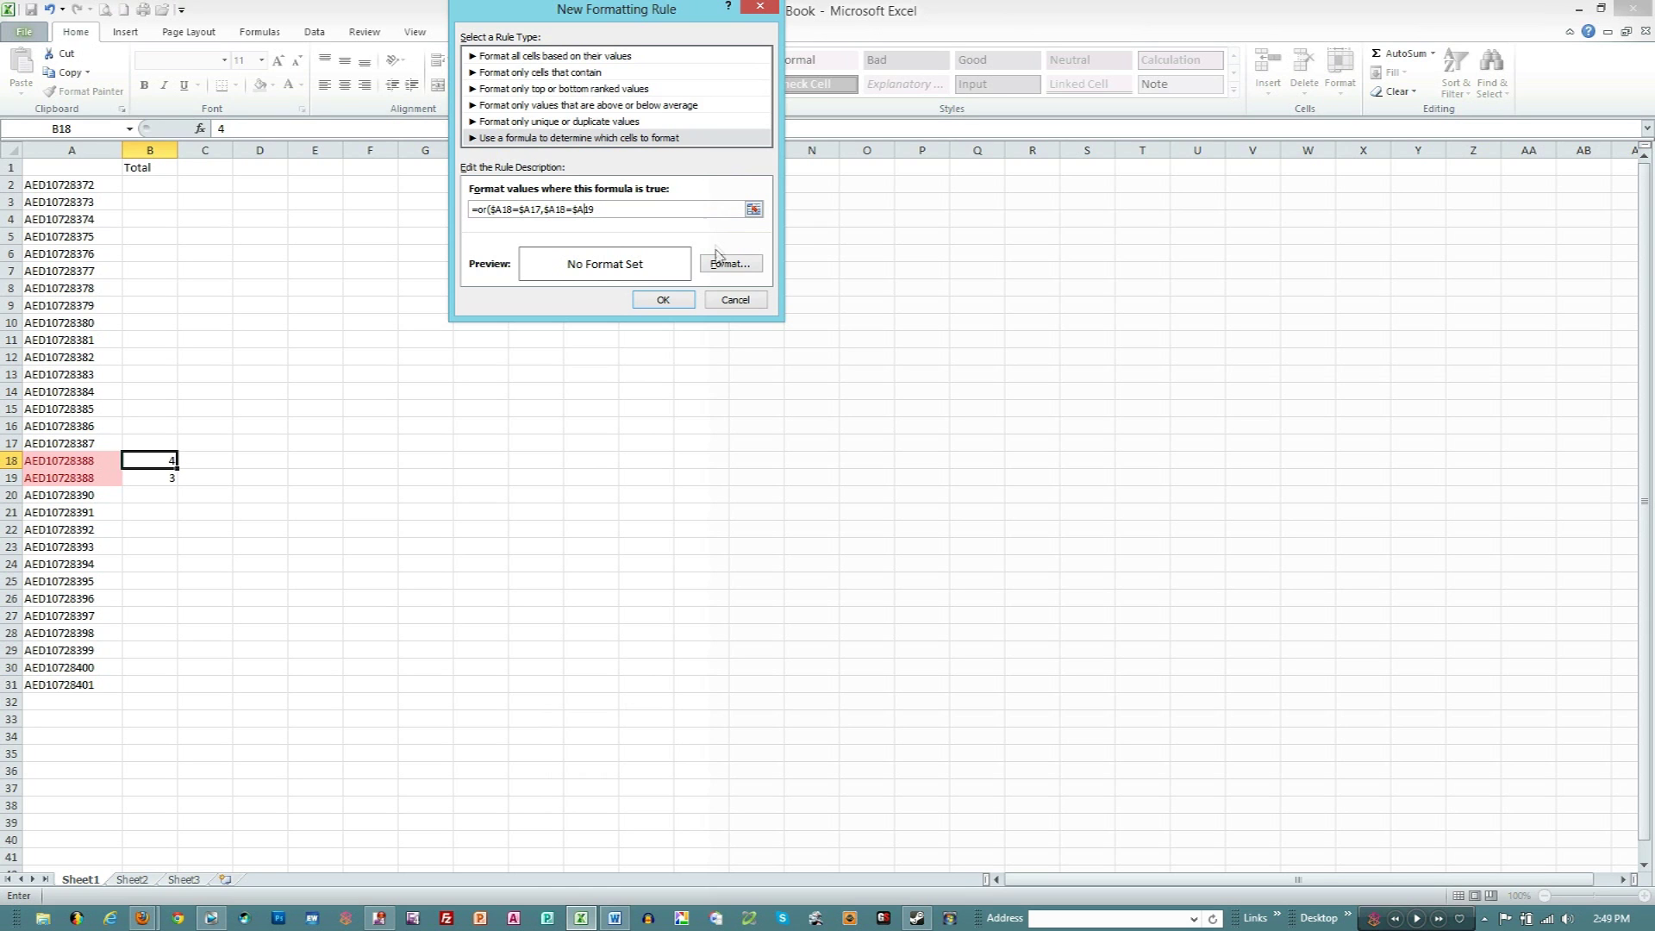
click(728, 263)
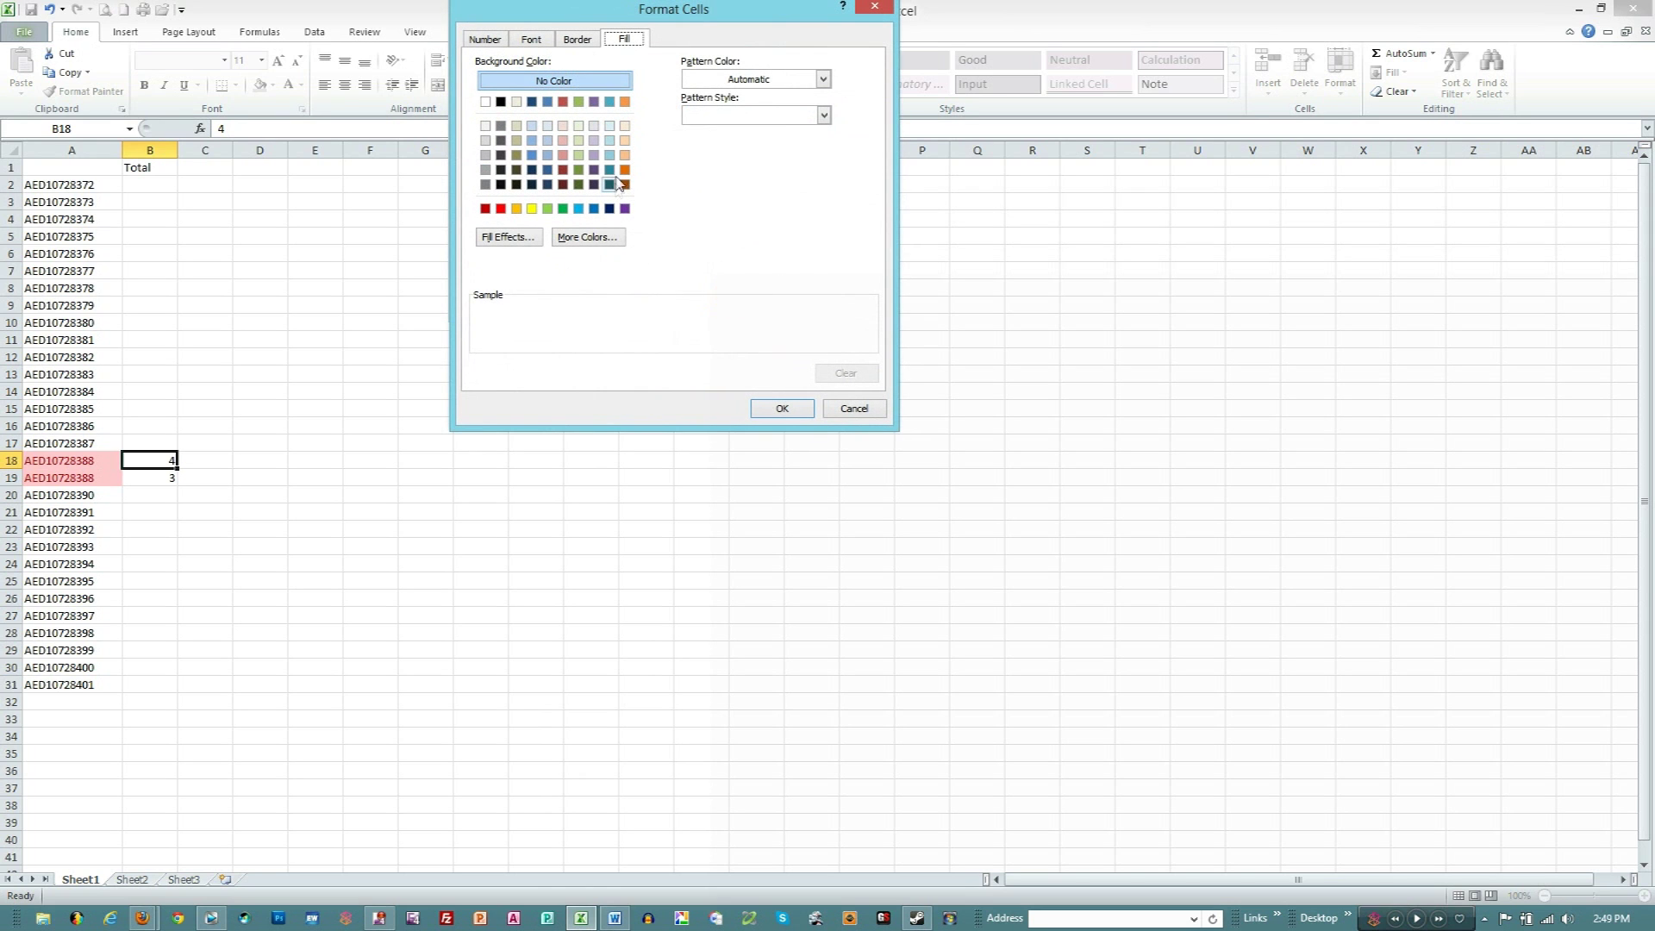
- Give the formula rule a pink fill and dark red font, then apply it to B18
click(562, 155)
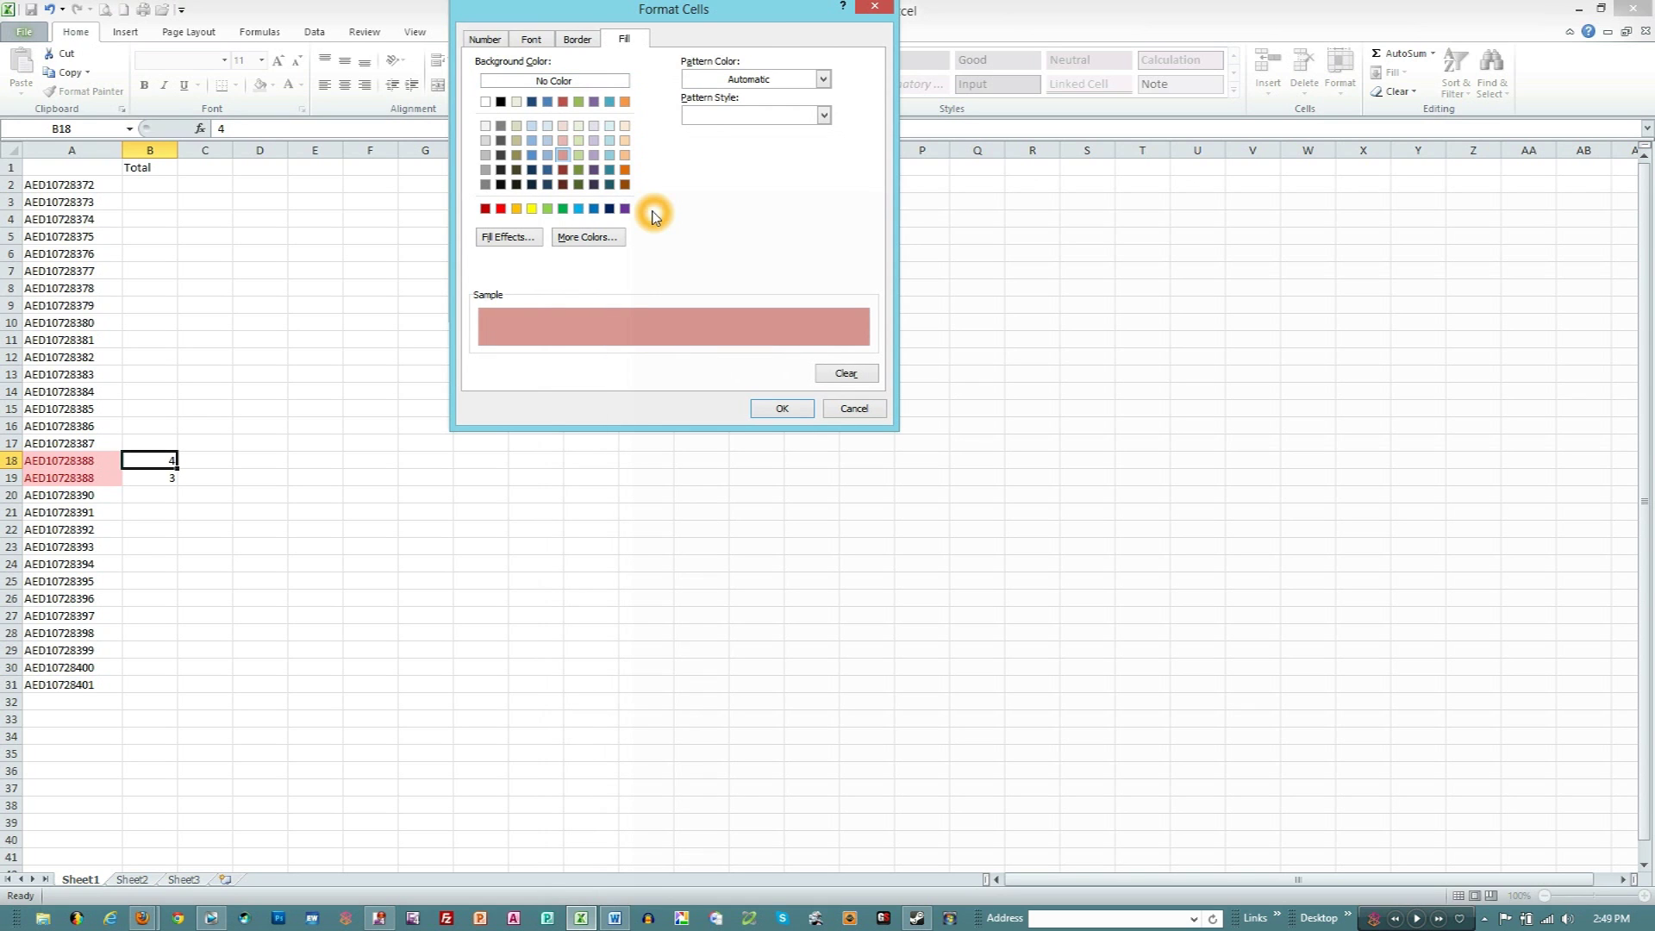
click(532, 40)
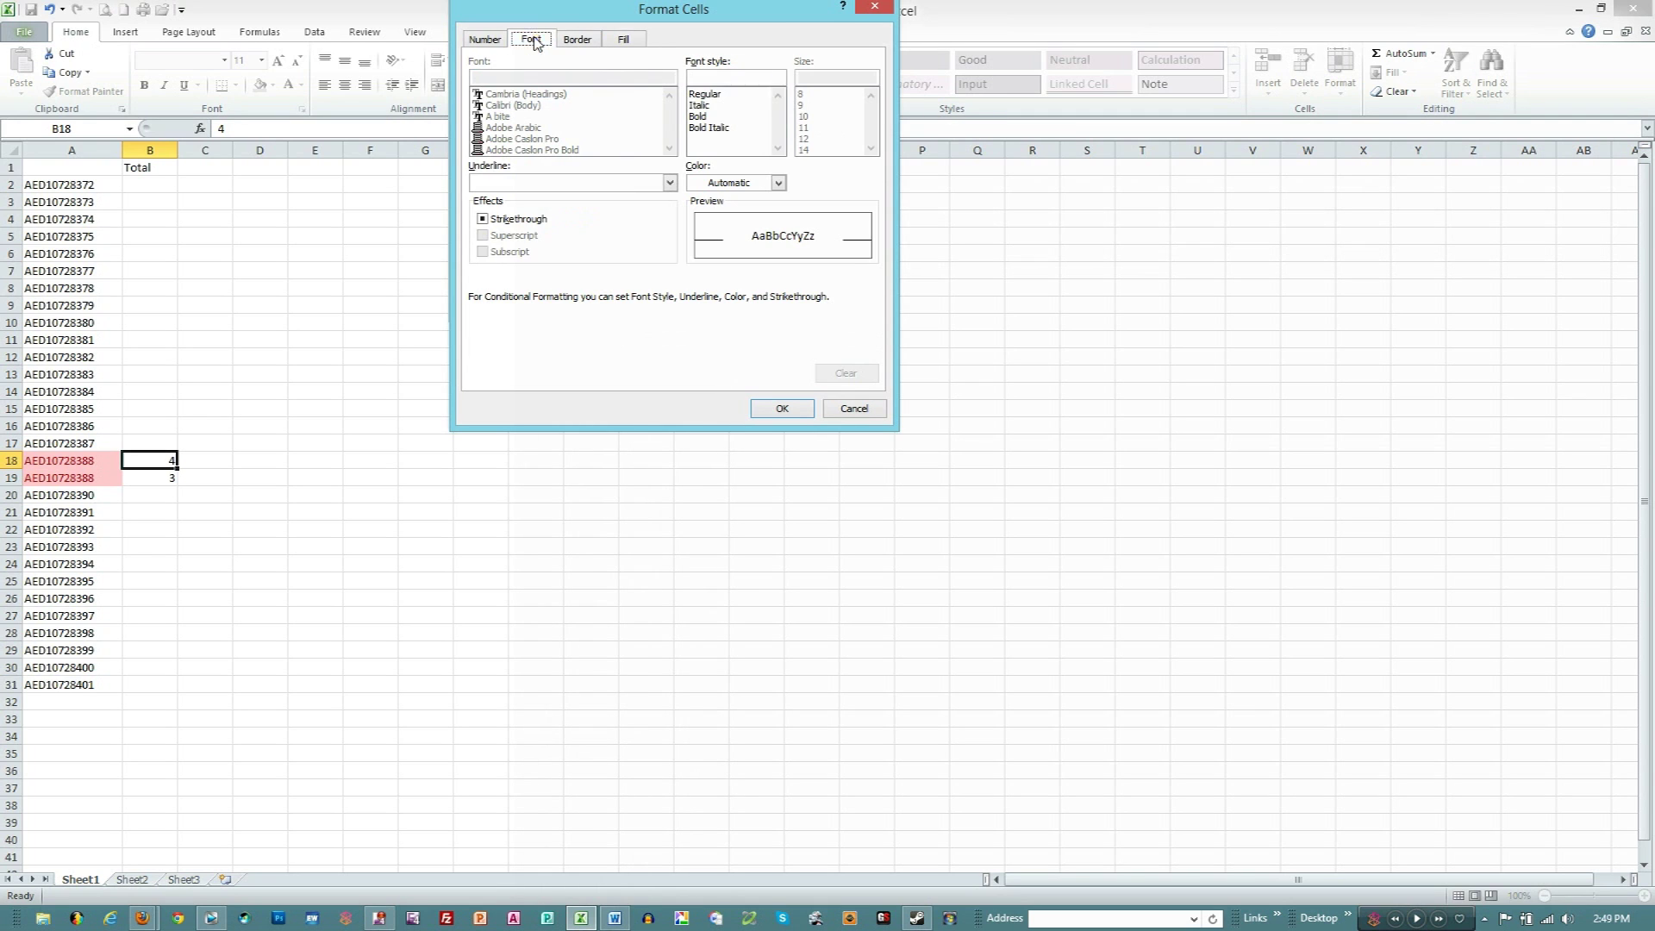
click(780, 183)
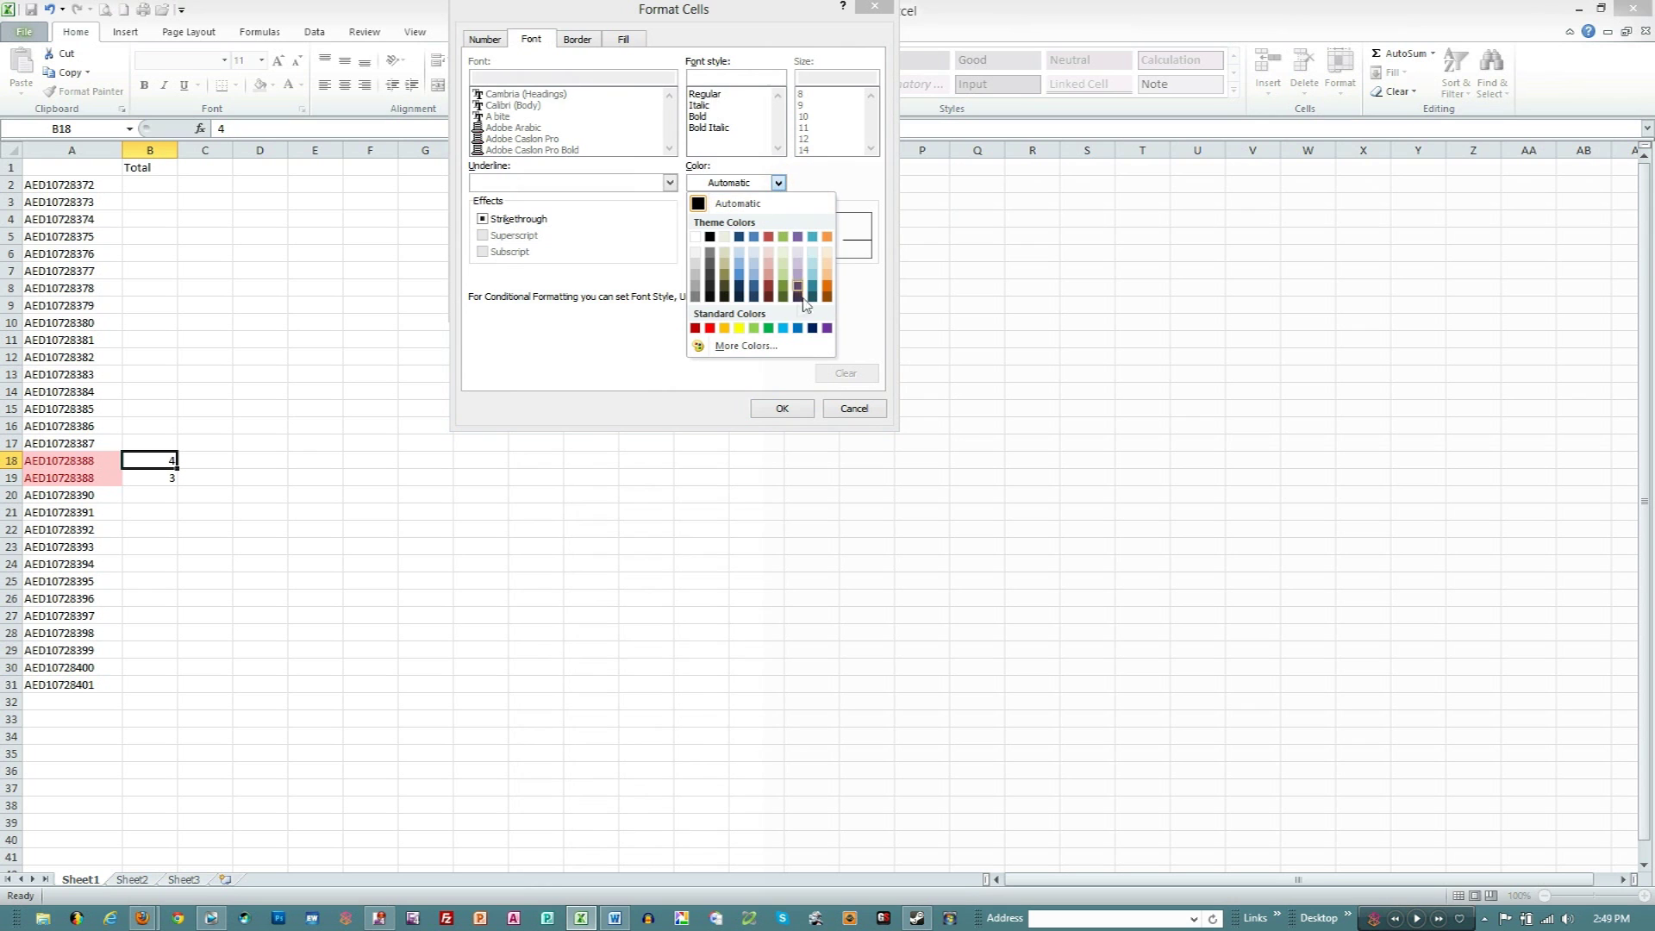
click(770, 293)
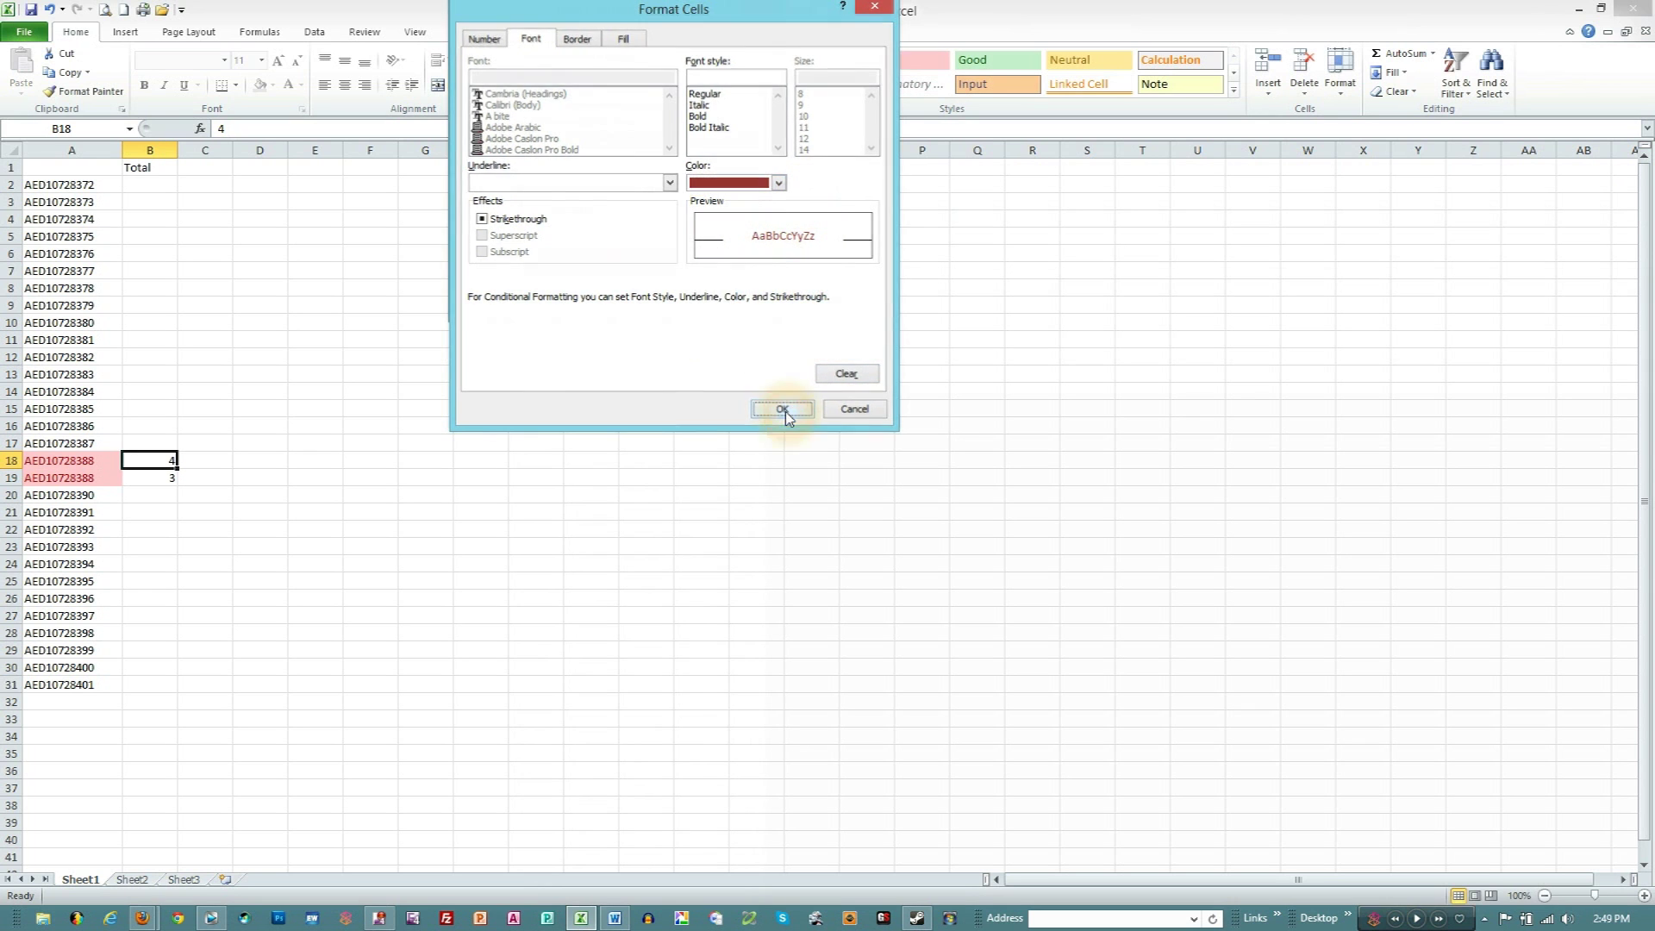
click(782, 409)
click(681, 304)
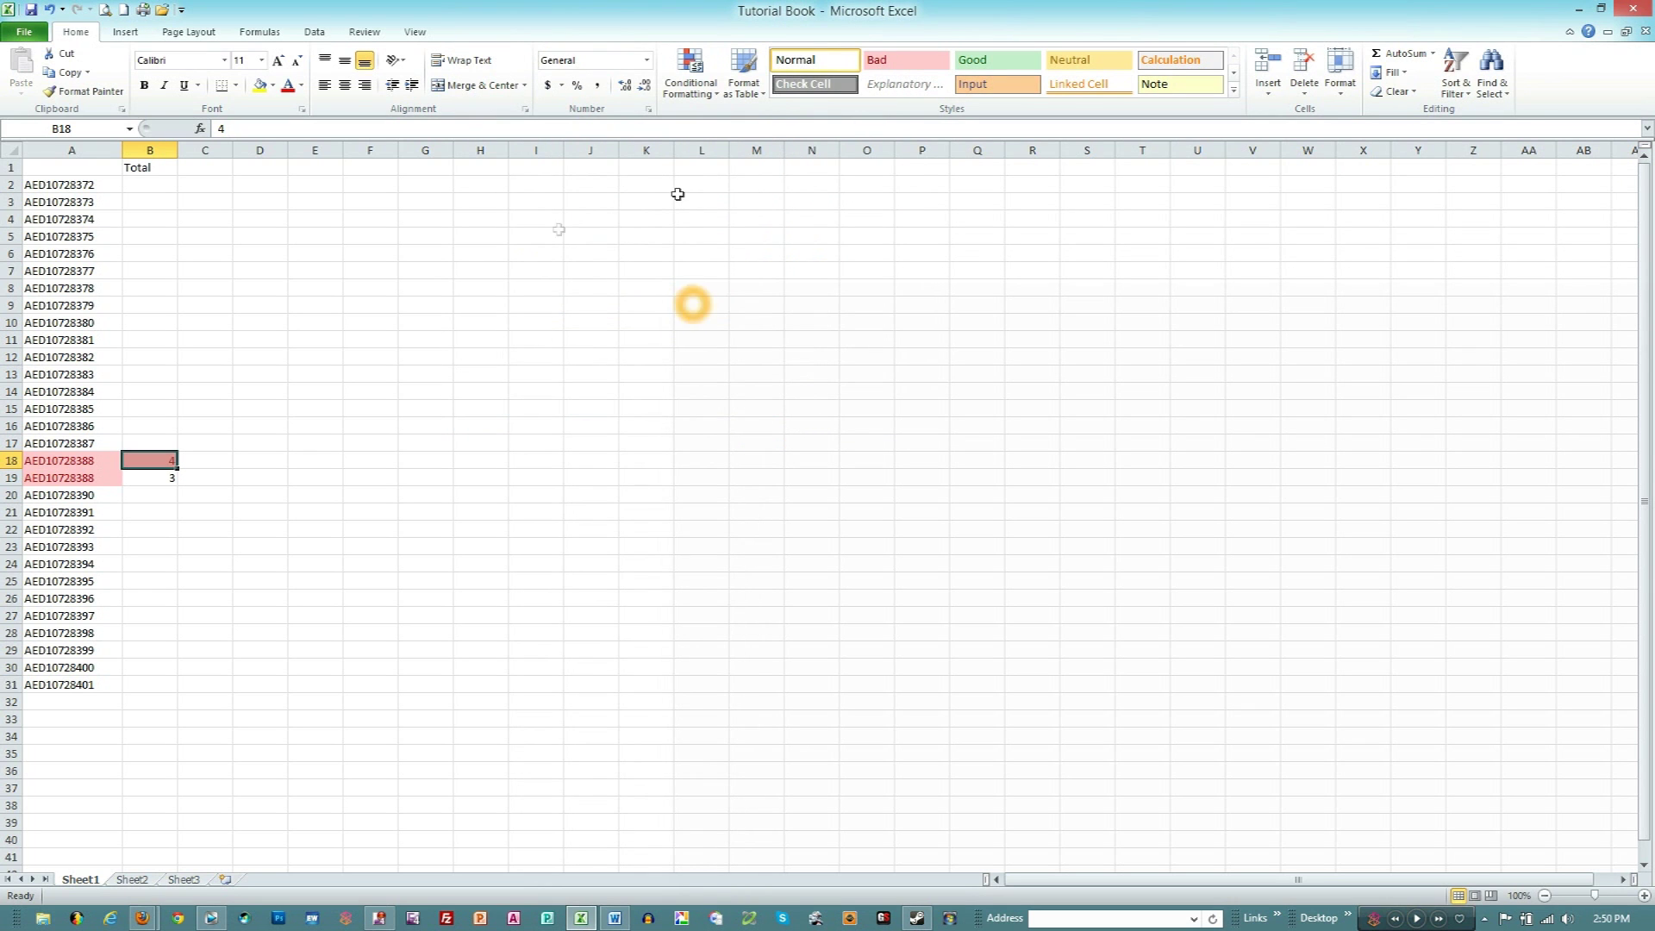
- Copy B18 and paste only its formats over the Total cells B2:B31
click(160, 463)
right_click(160, 463)
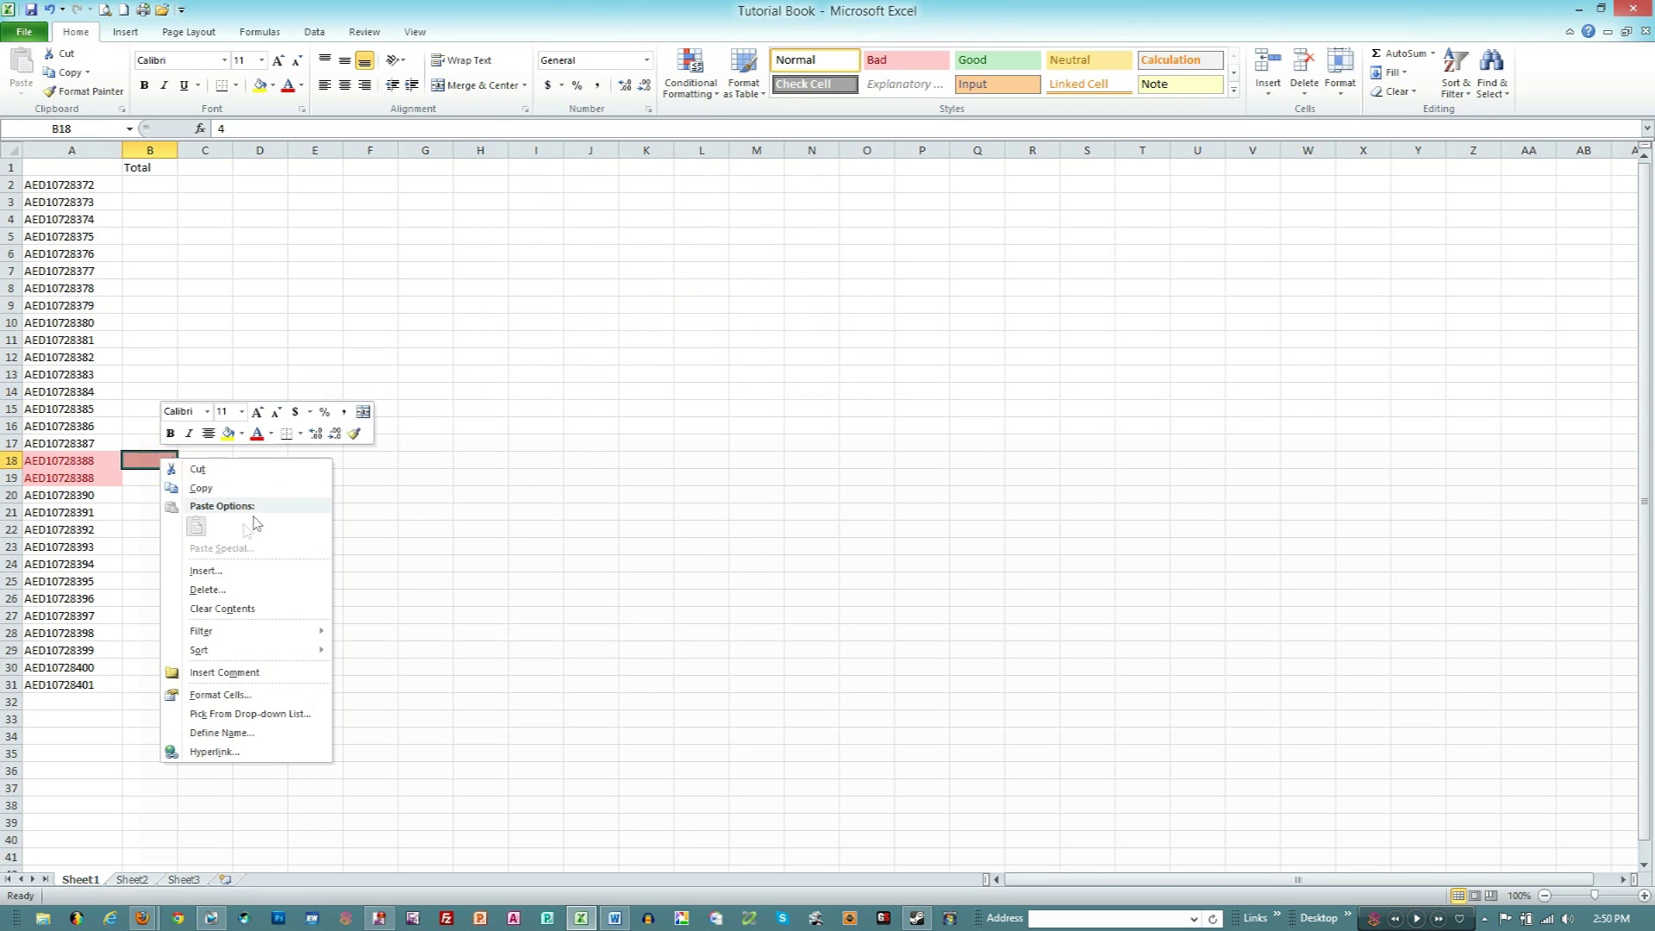
click(202, 485)
drag(145, 184, 144, 684)
right_click(144, 684)
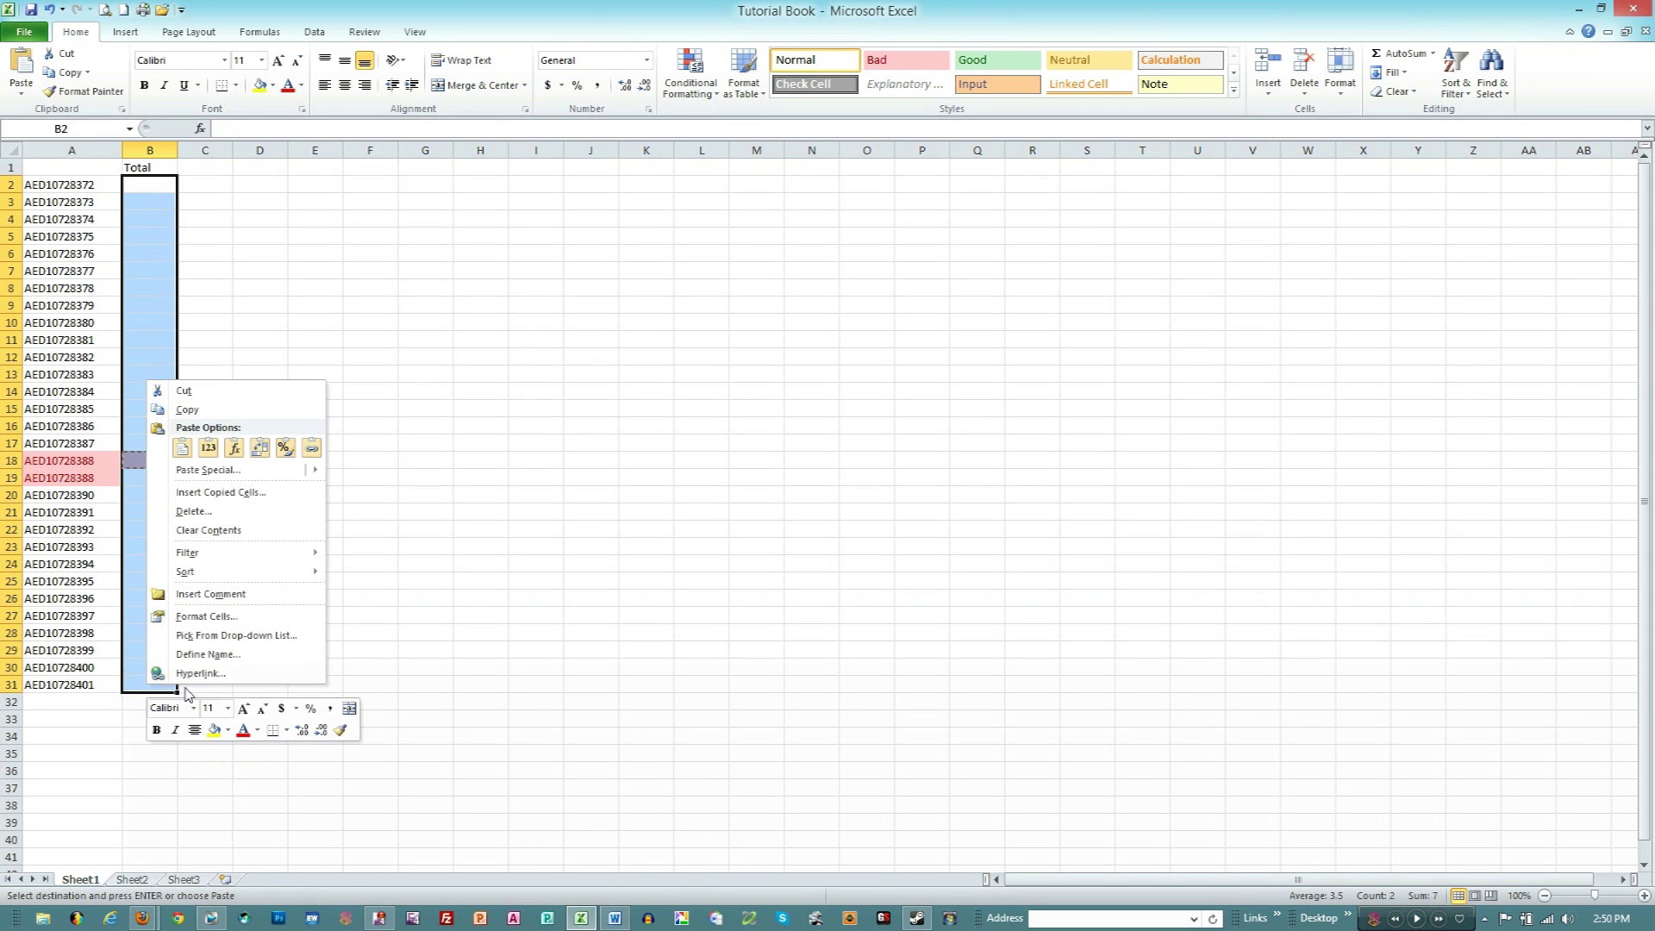
click(231, 470)
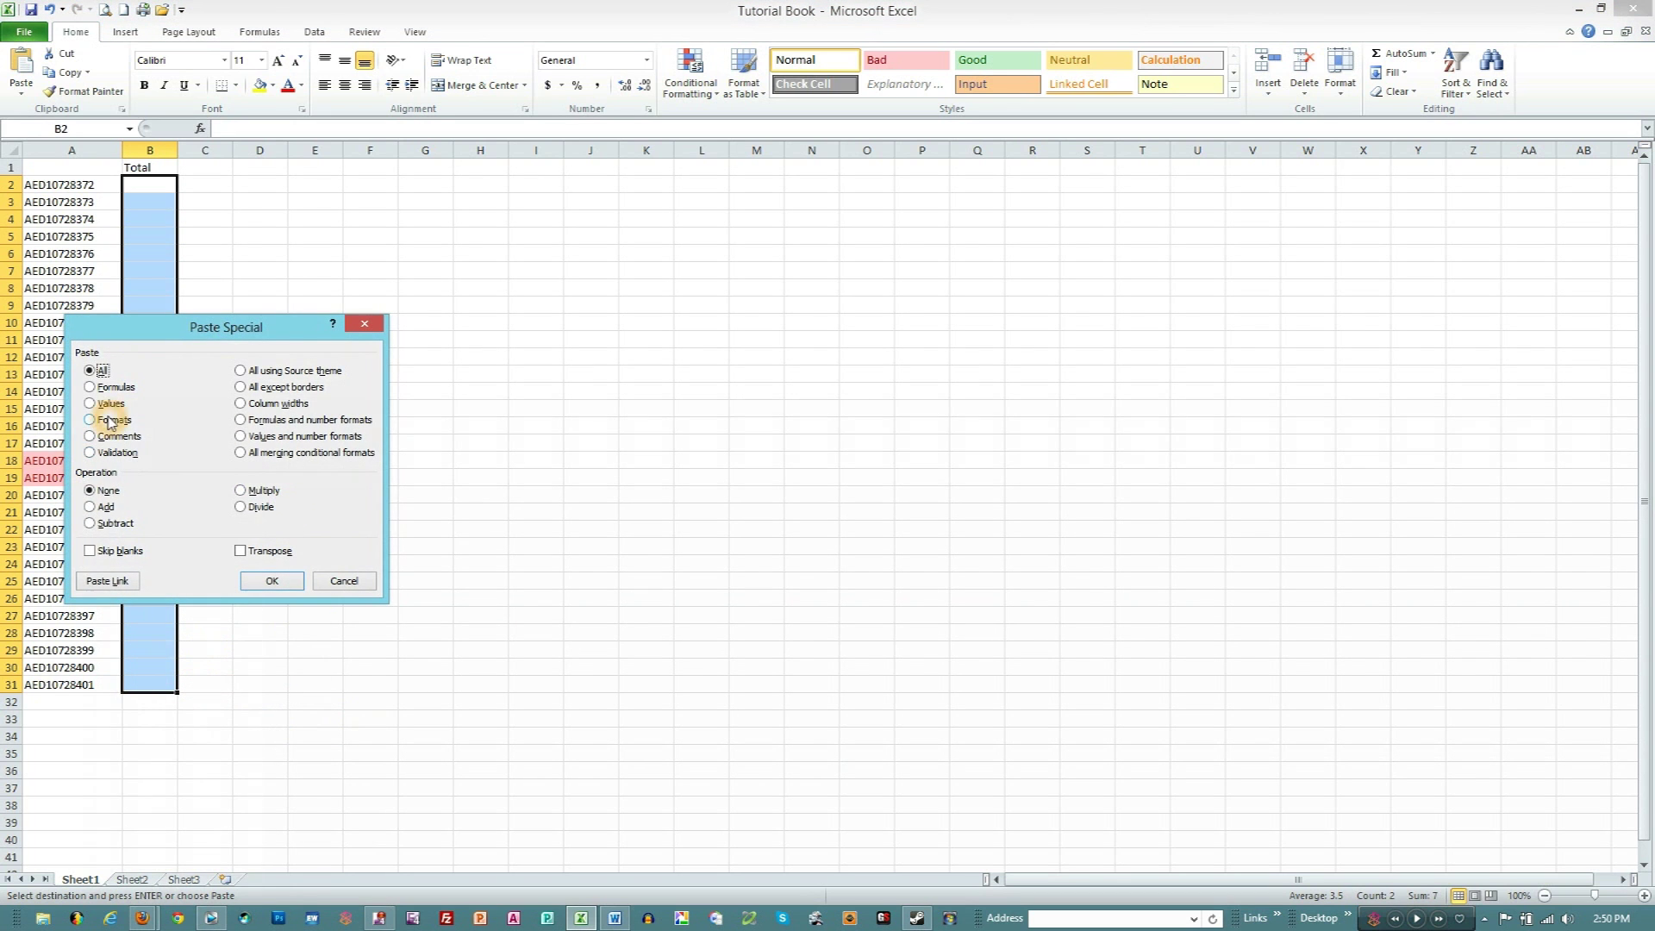
click(112, 419)
click(285, 575)
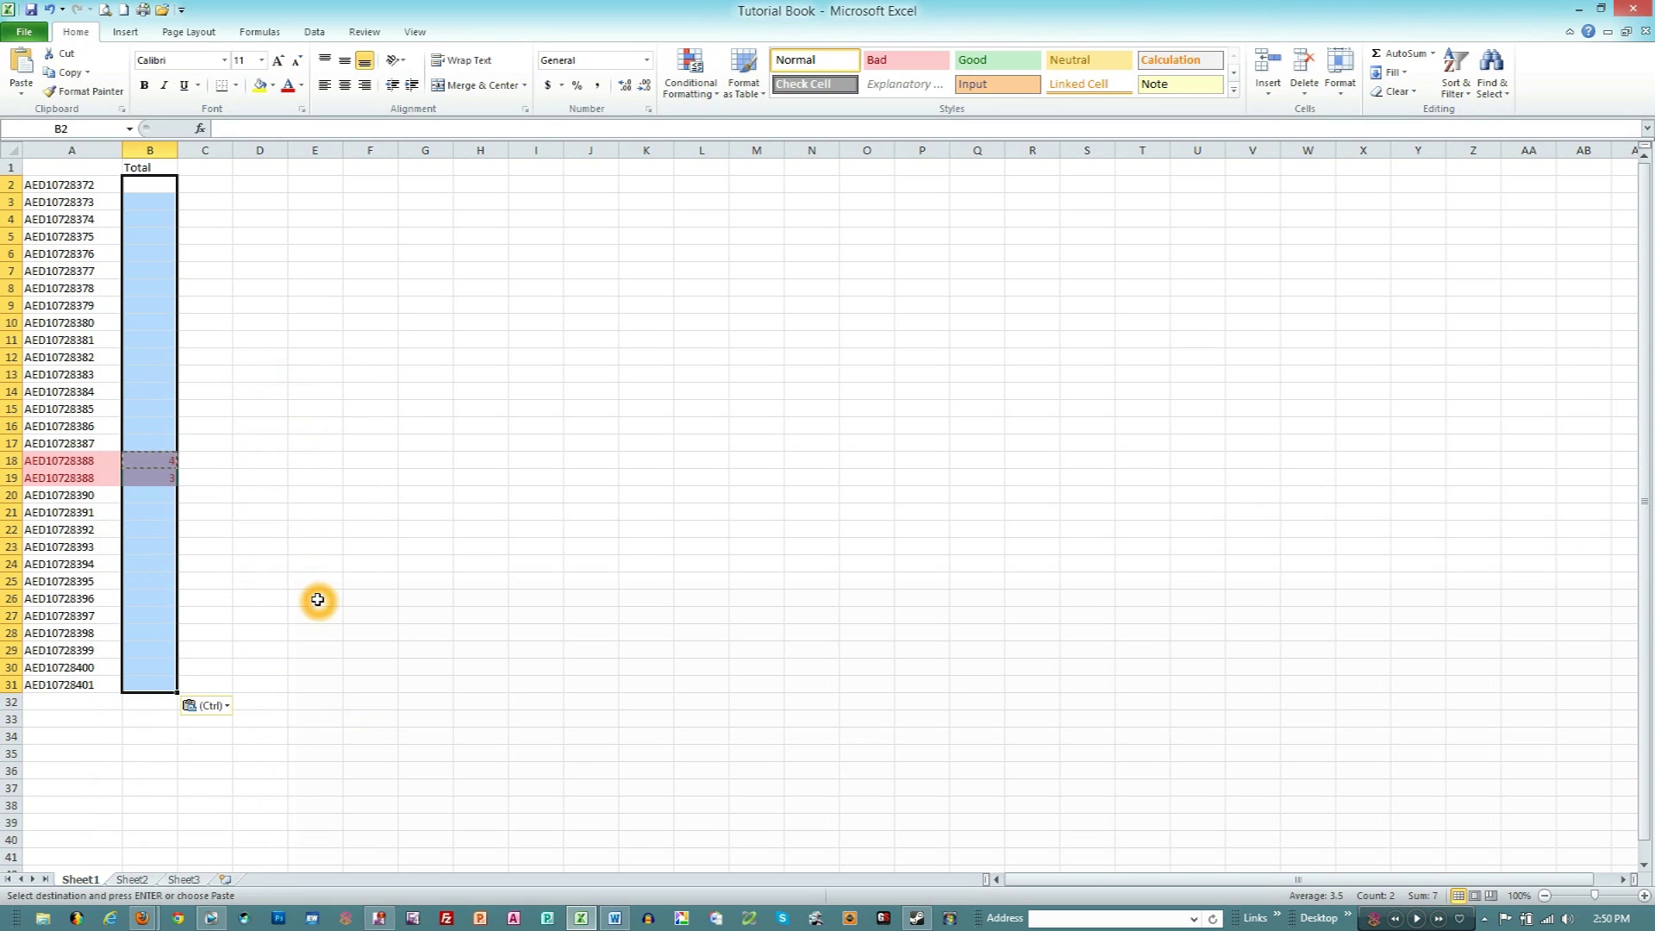
click(366, 442)
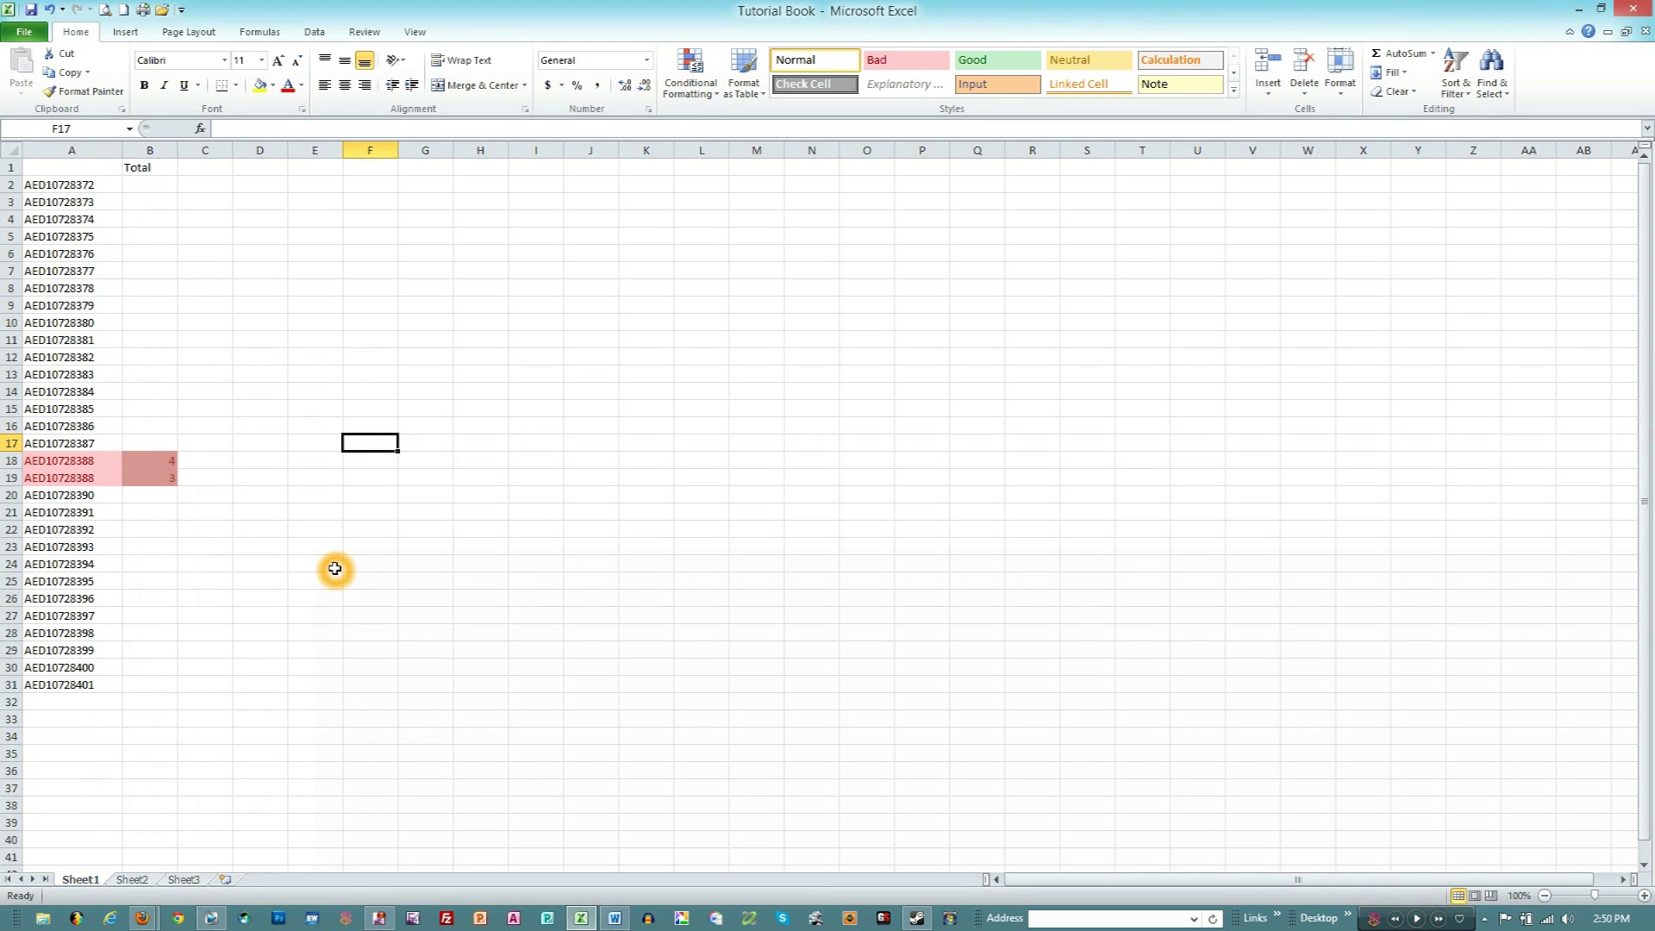
- Paste A19's part number AED10728388 as a value into A2
click(65, 479)
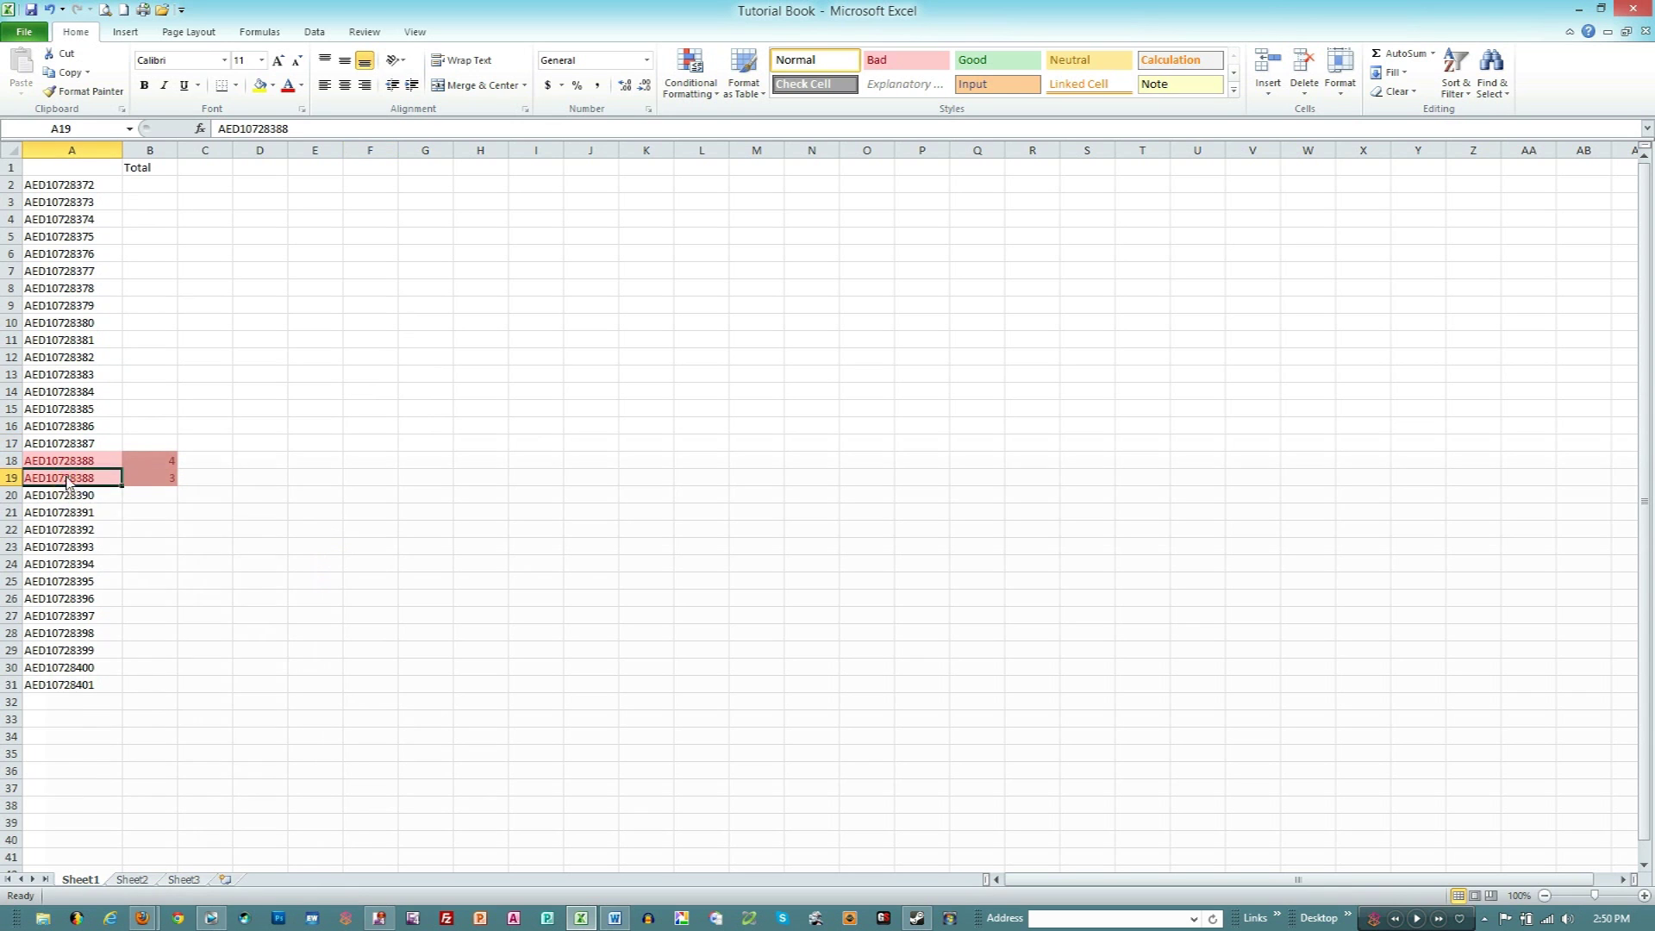
right_click(65, 479)
click(142, 507)
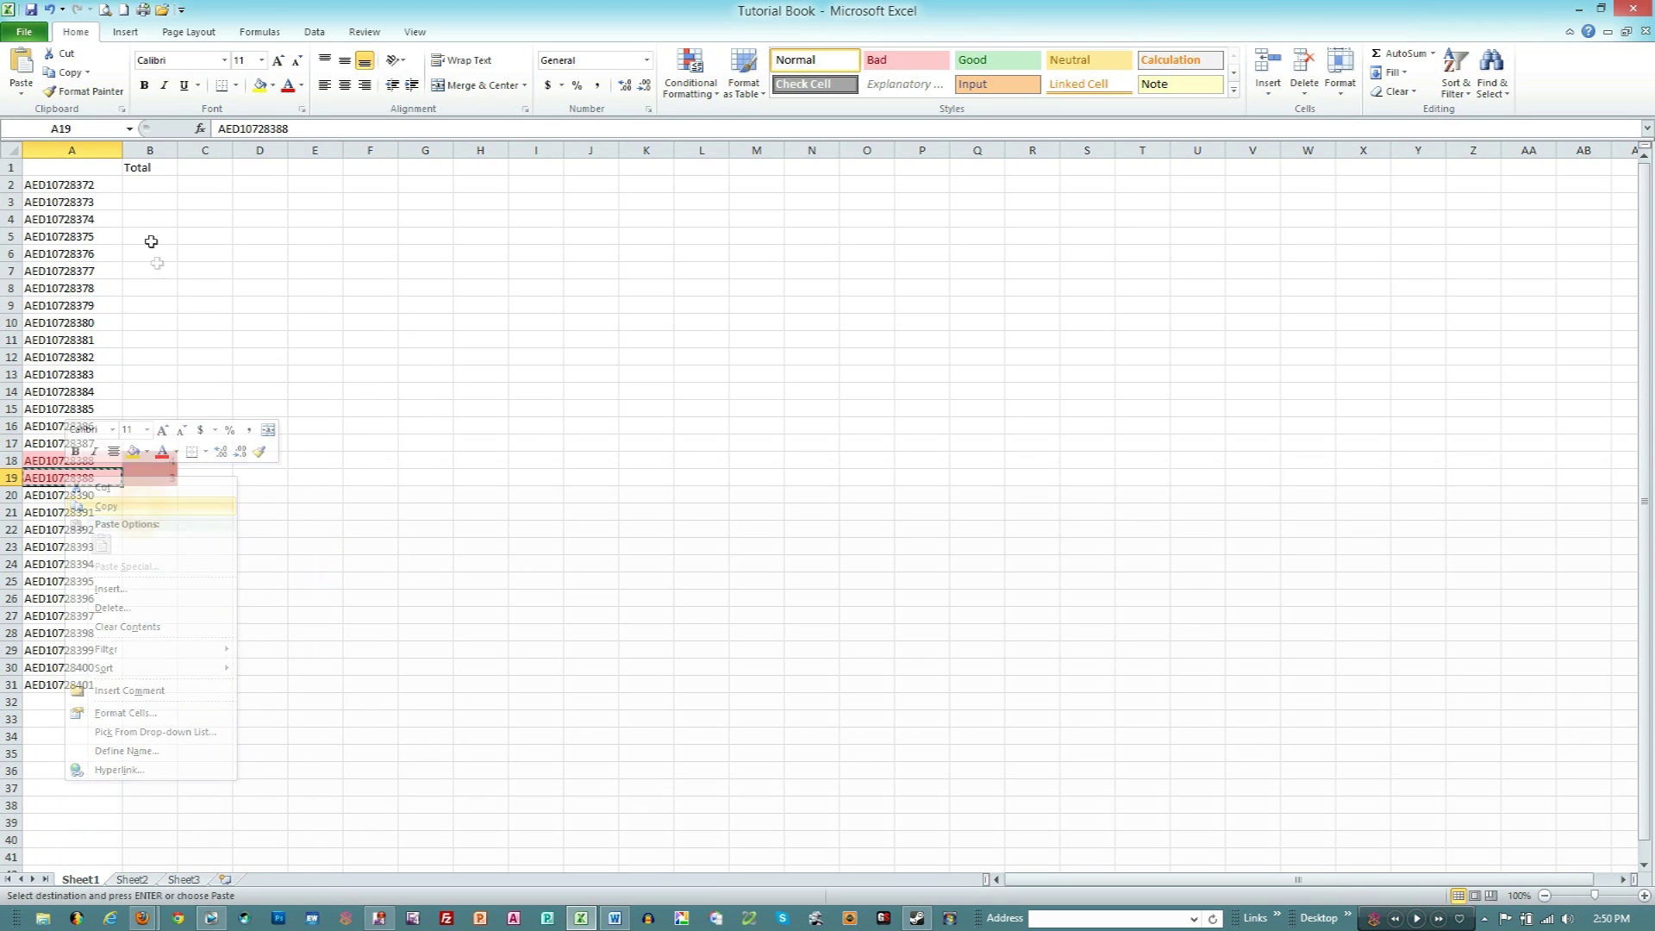
click(81, 185)
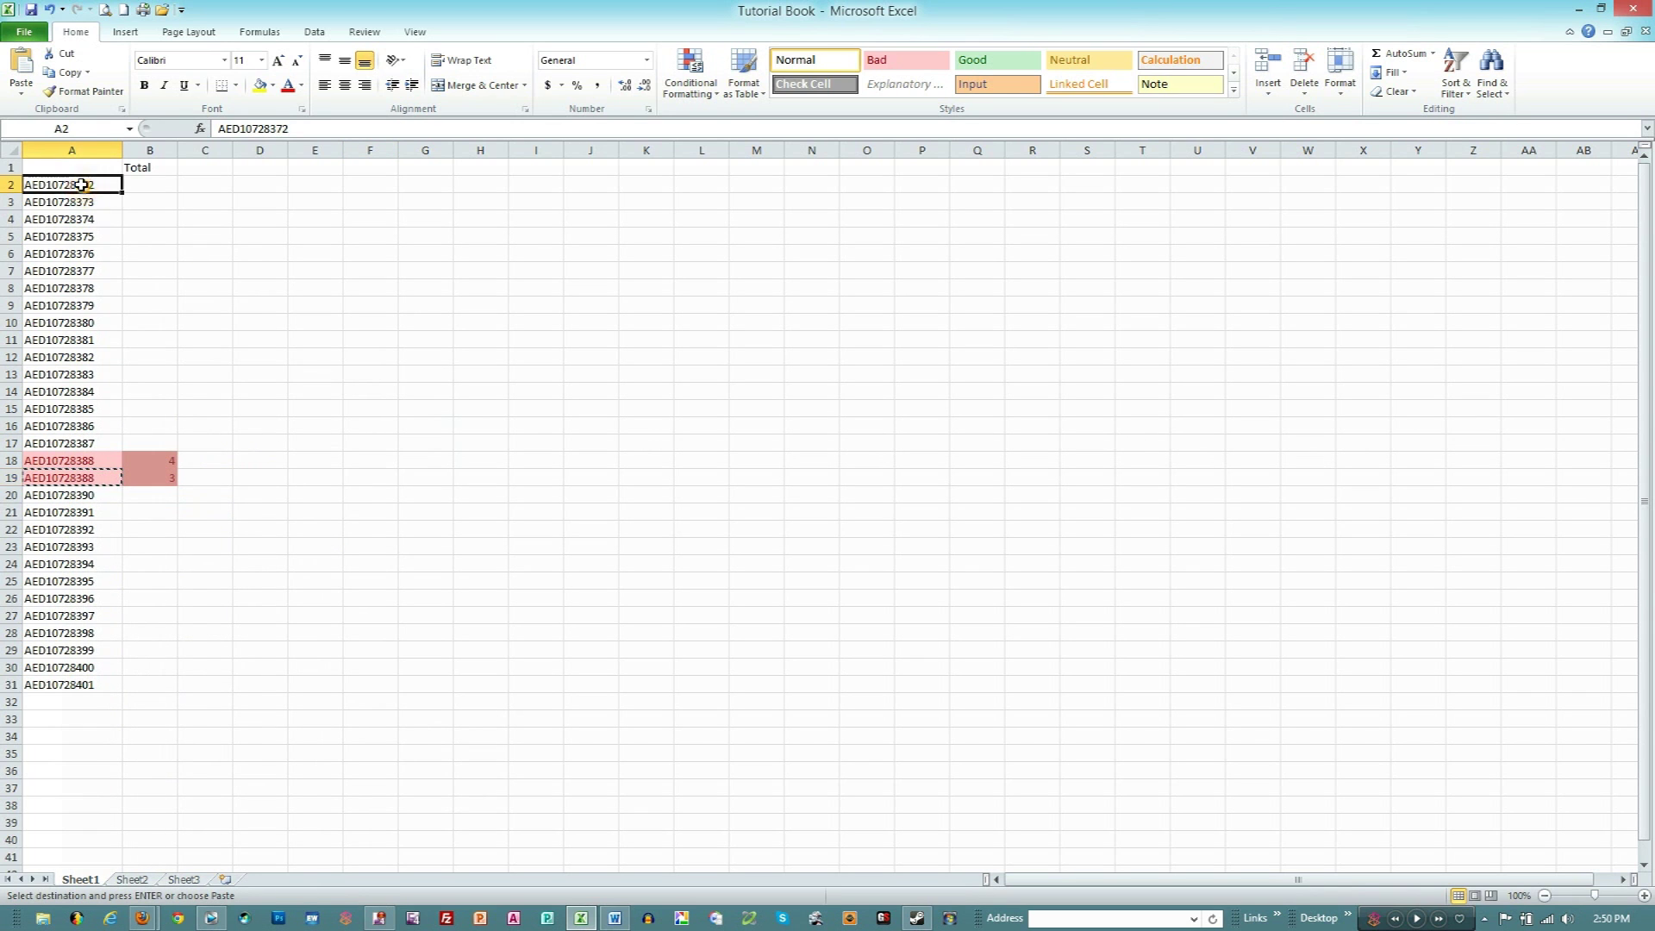
right_click(82, 184)
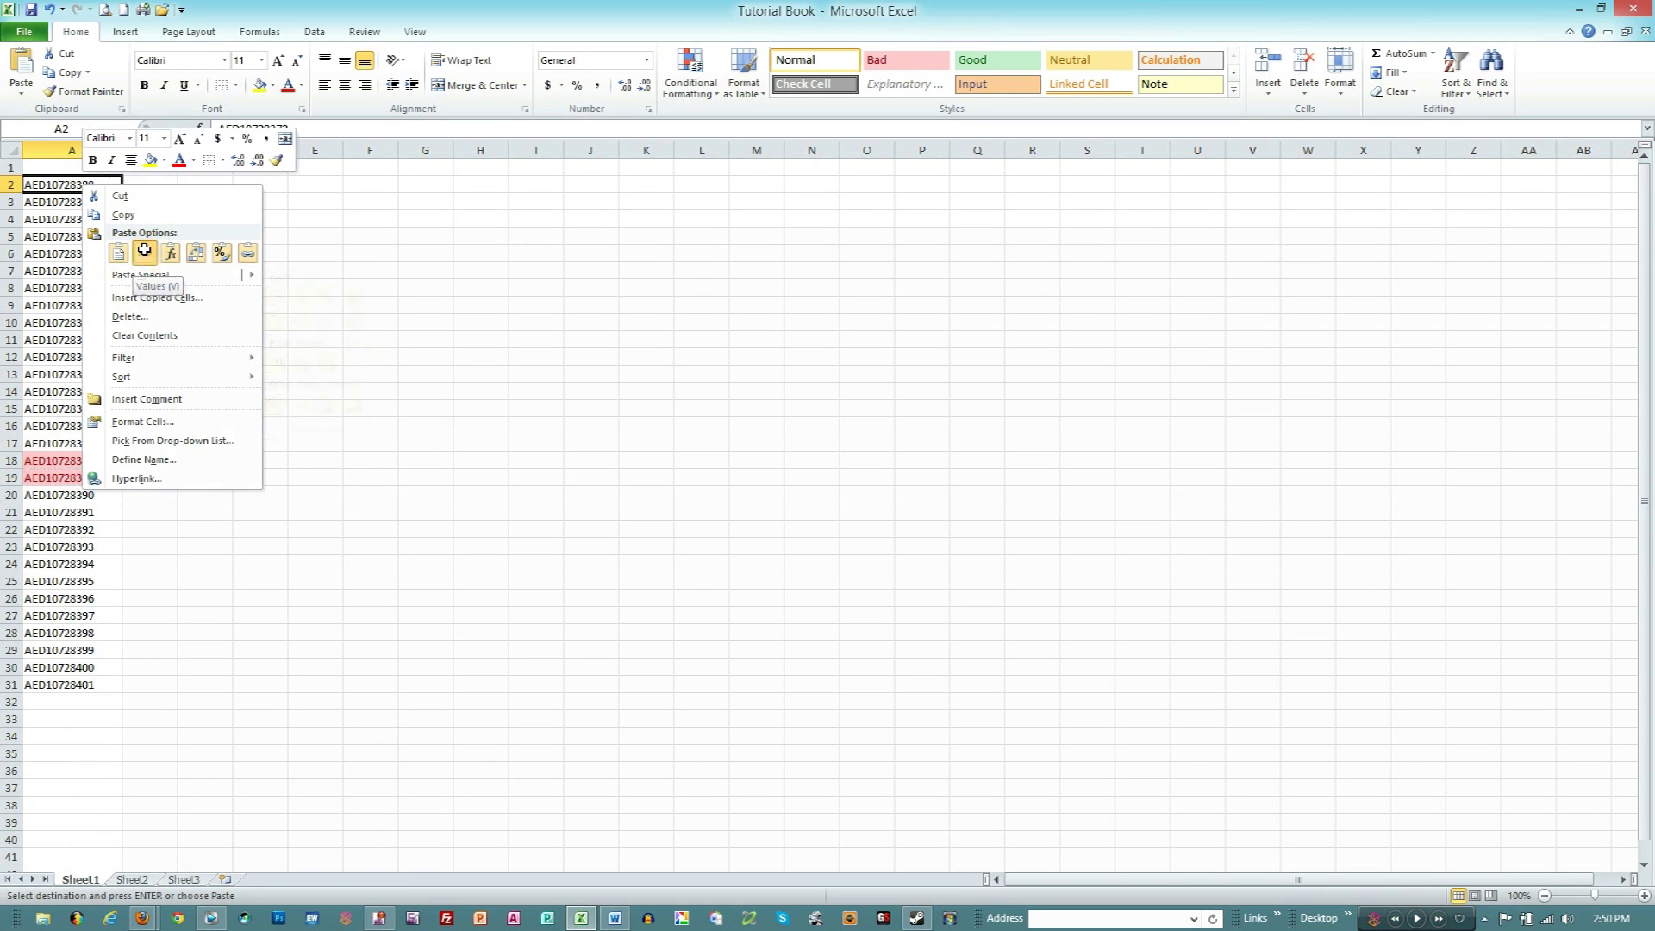
click(146, 253)
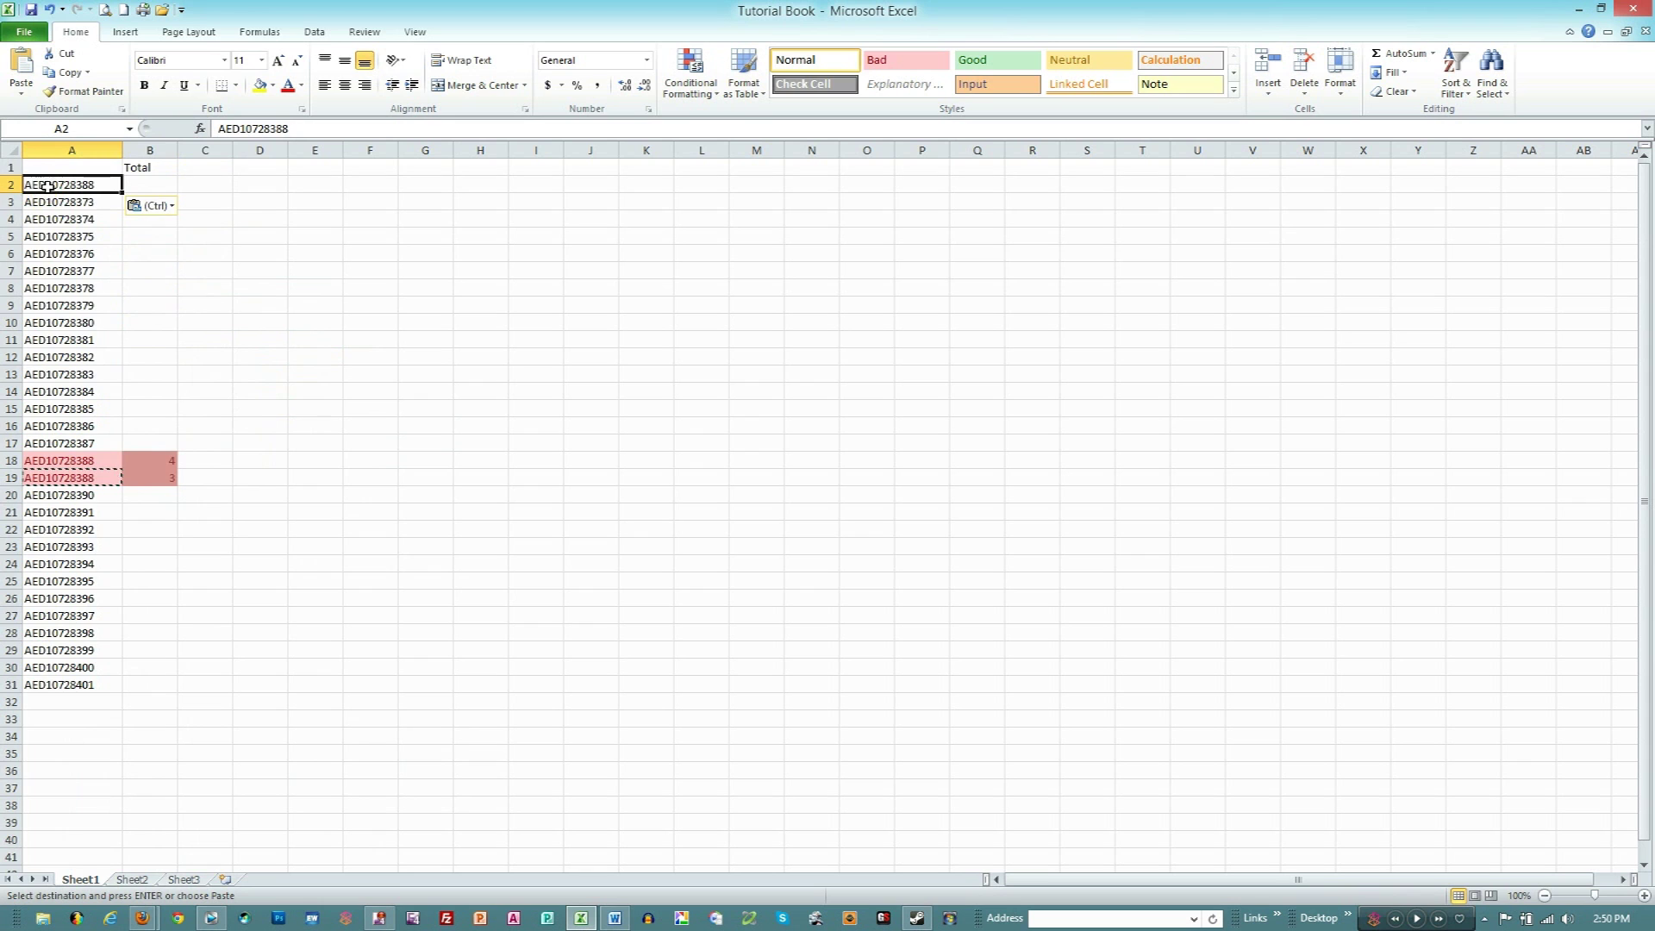
- Sort A2:B31 A to Z by part number, bringing the third duplicate into row 17
drag(41, 187, 152, 686)
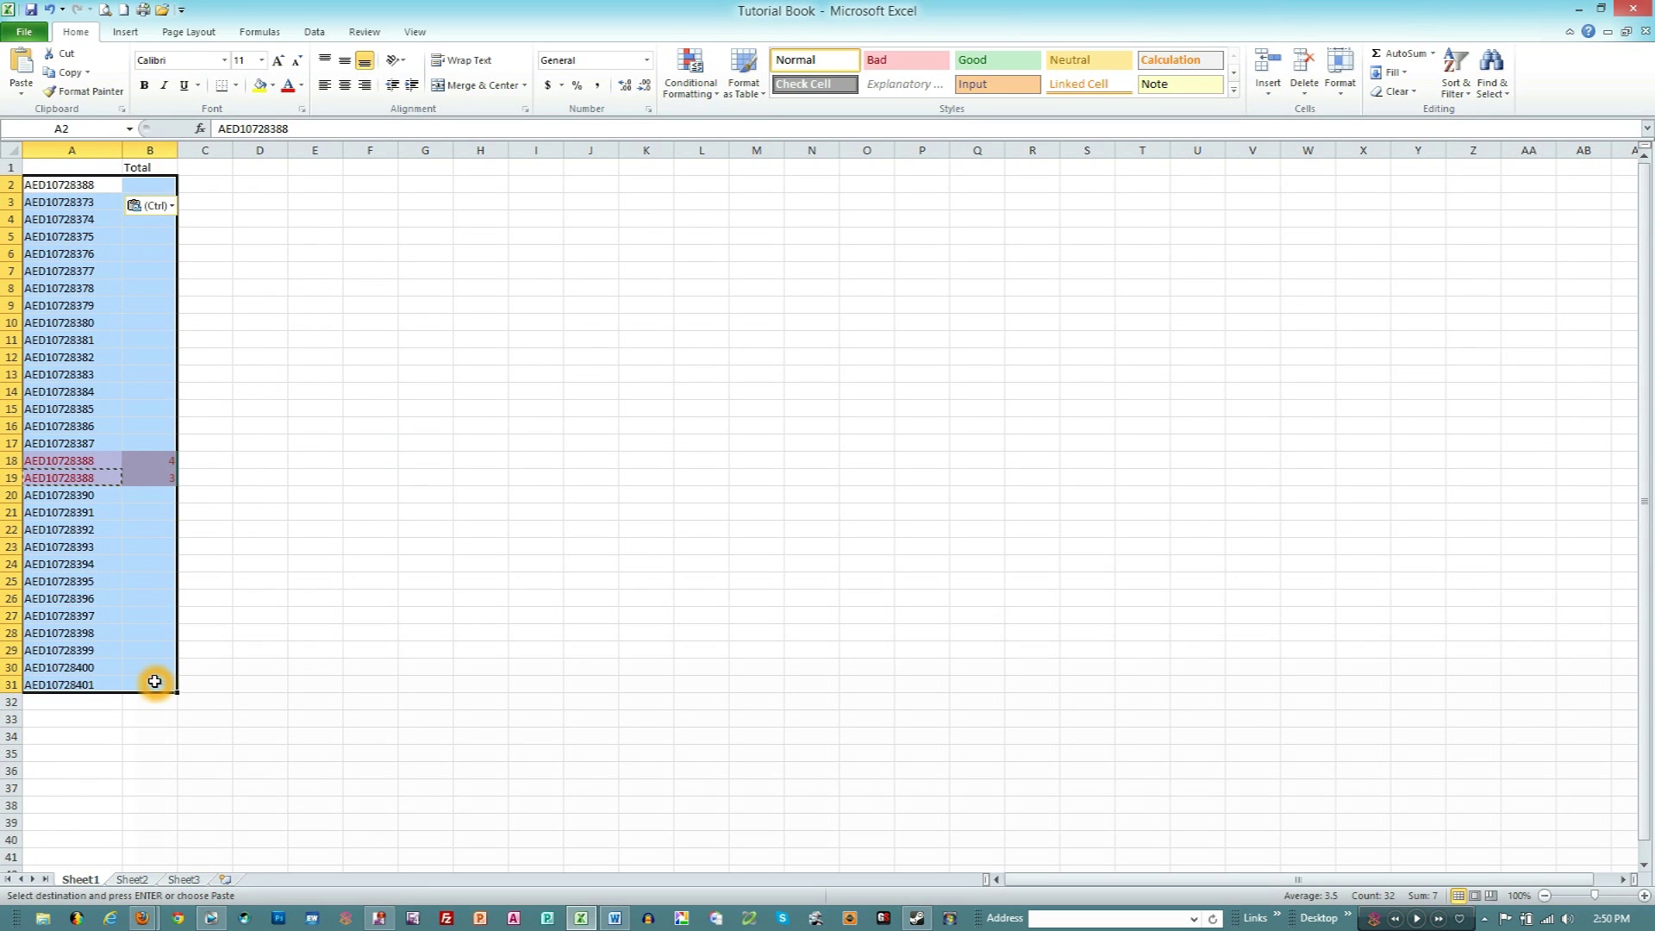
click(1455, 73)
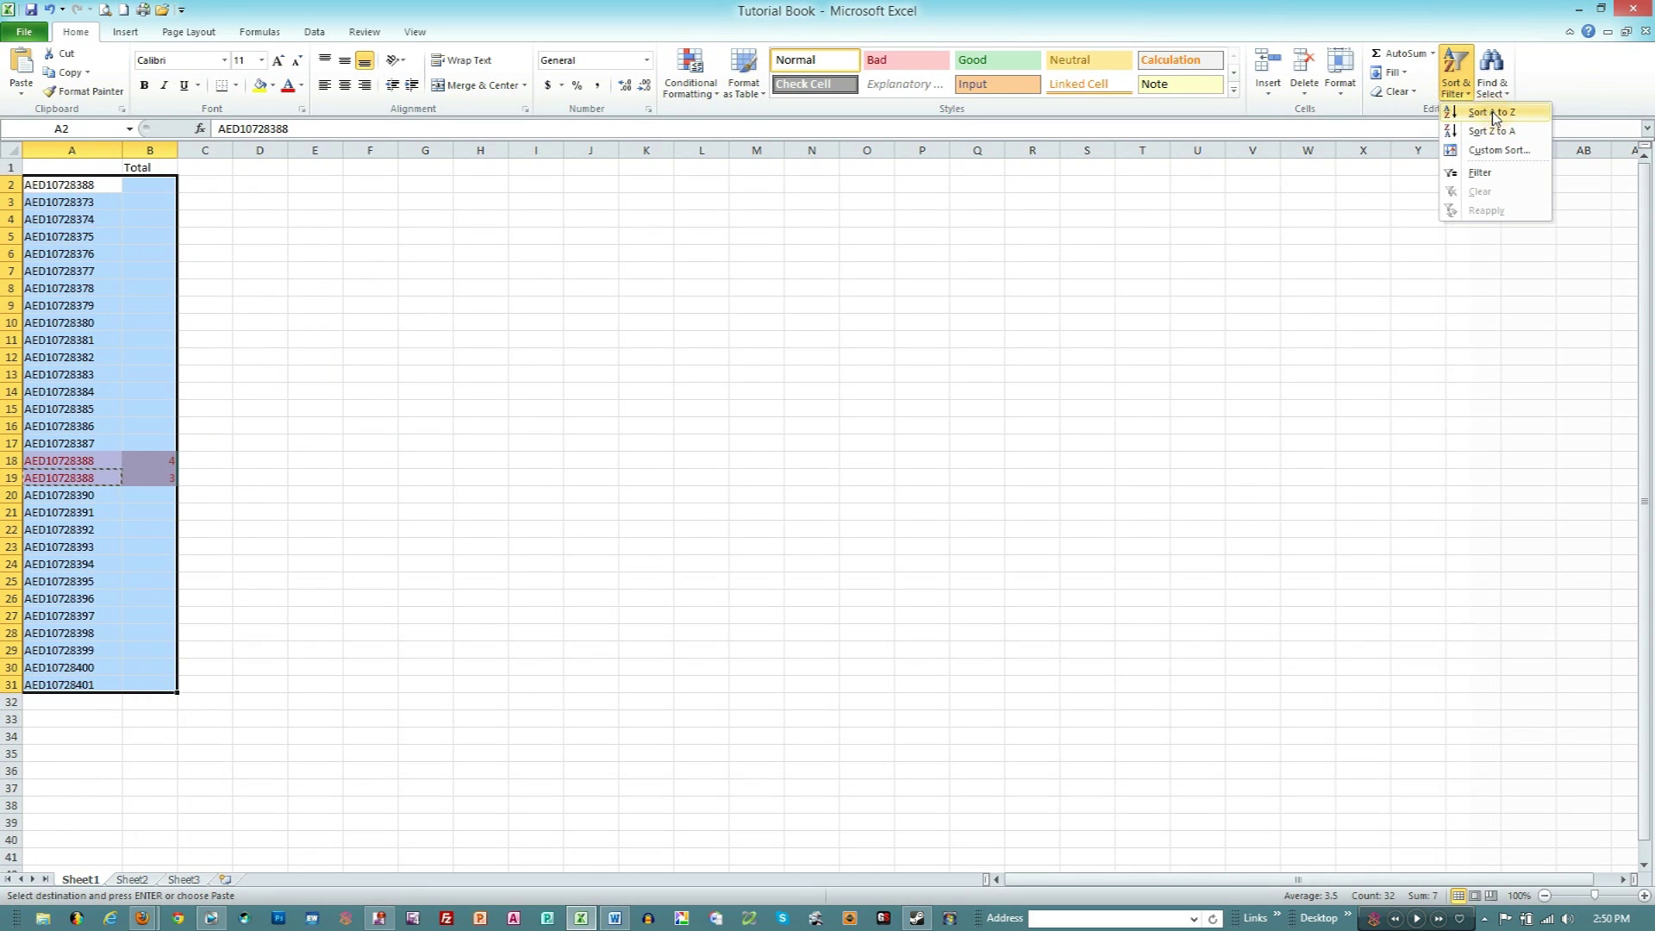
click(1494, 114)
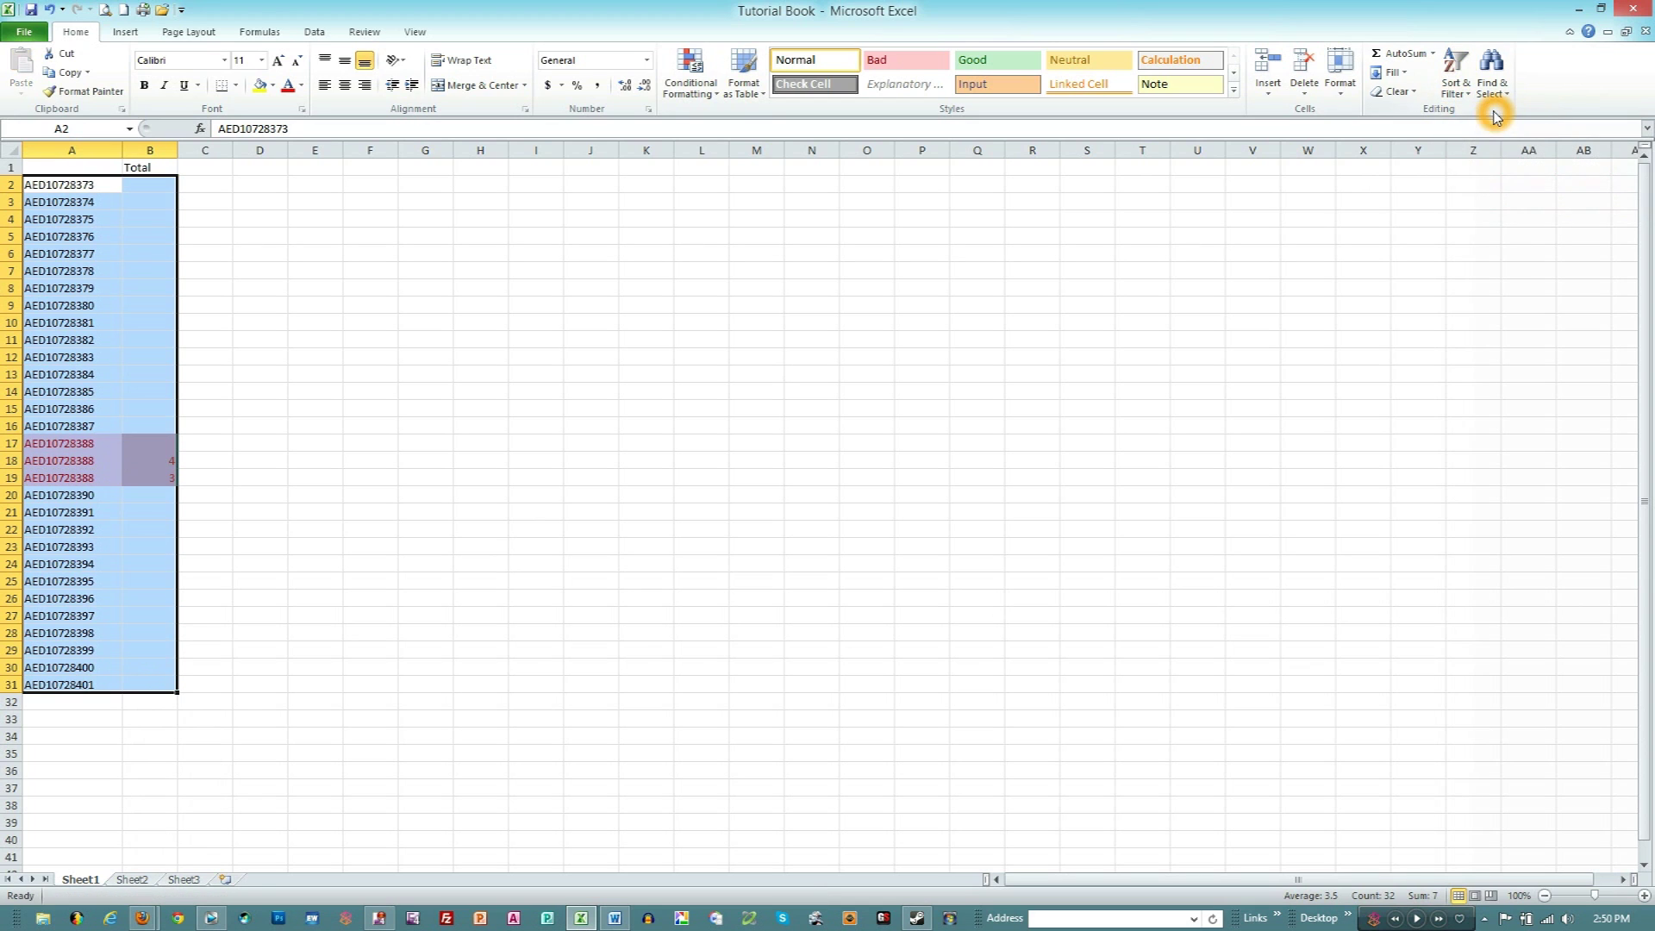
click(116, 447)
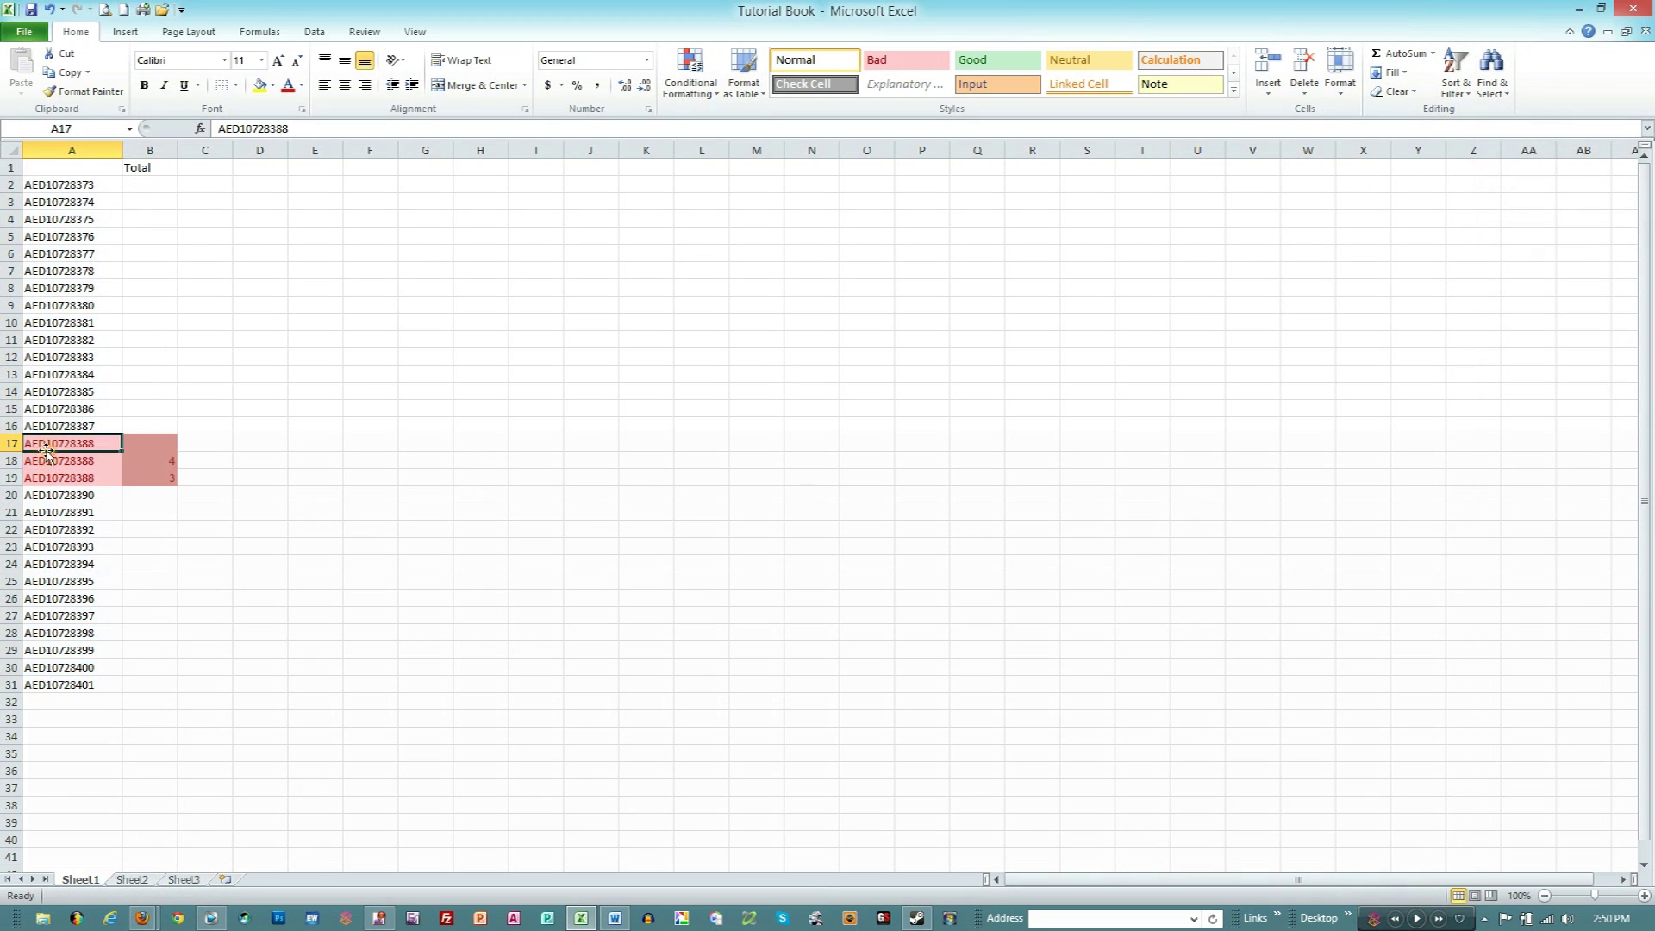
click(155, 450)
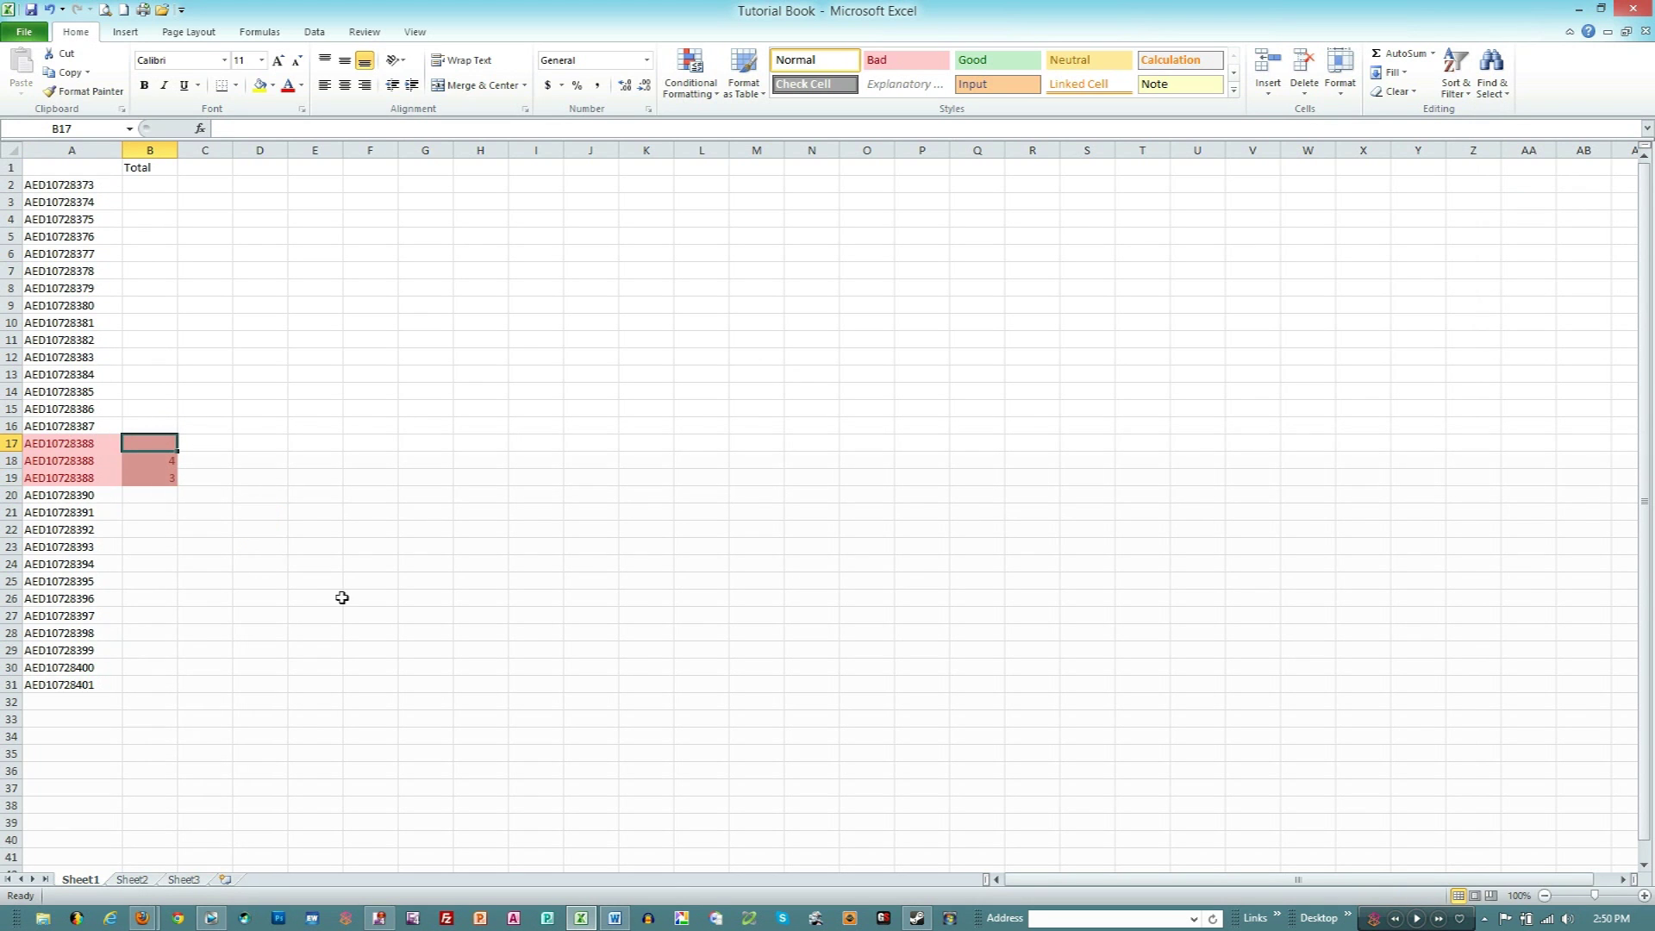
- Change A5's part number to AED10728377 so it duplicates row 6
click(104, 239)
click(306, 129)
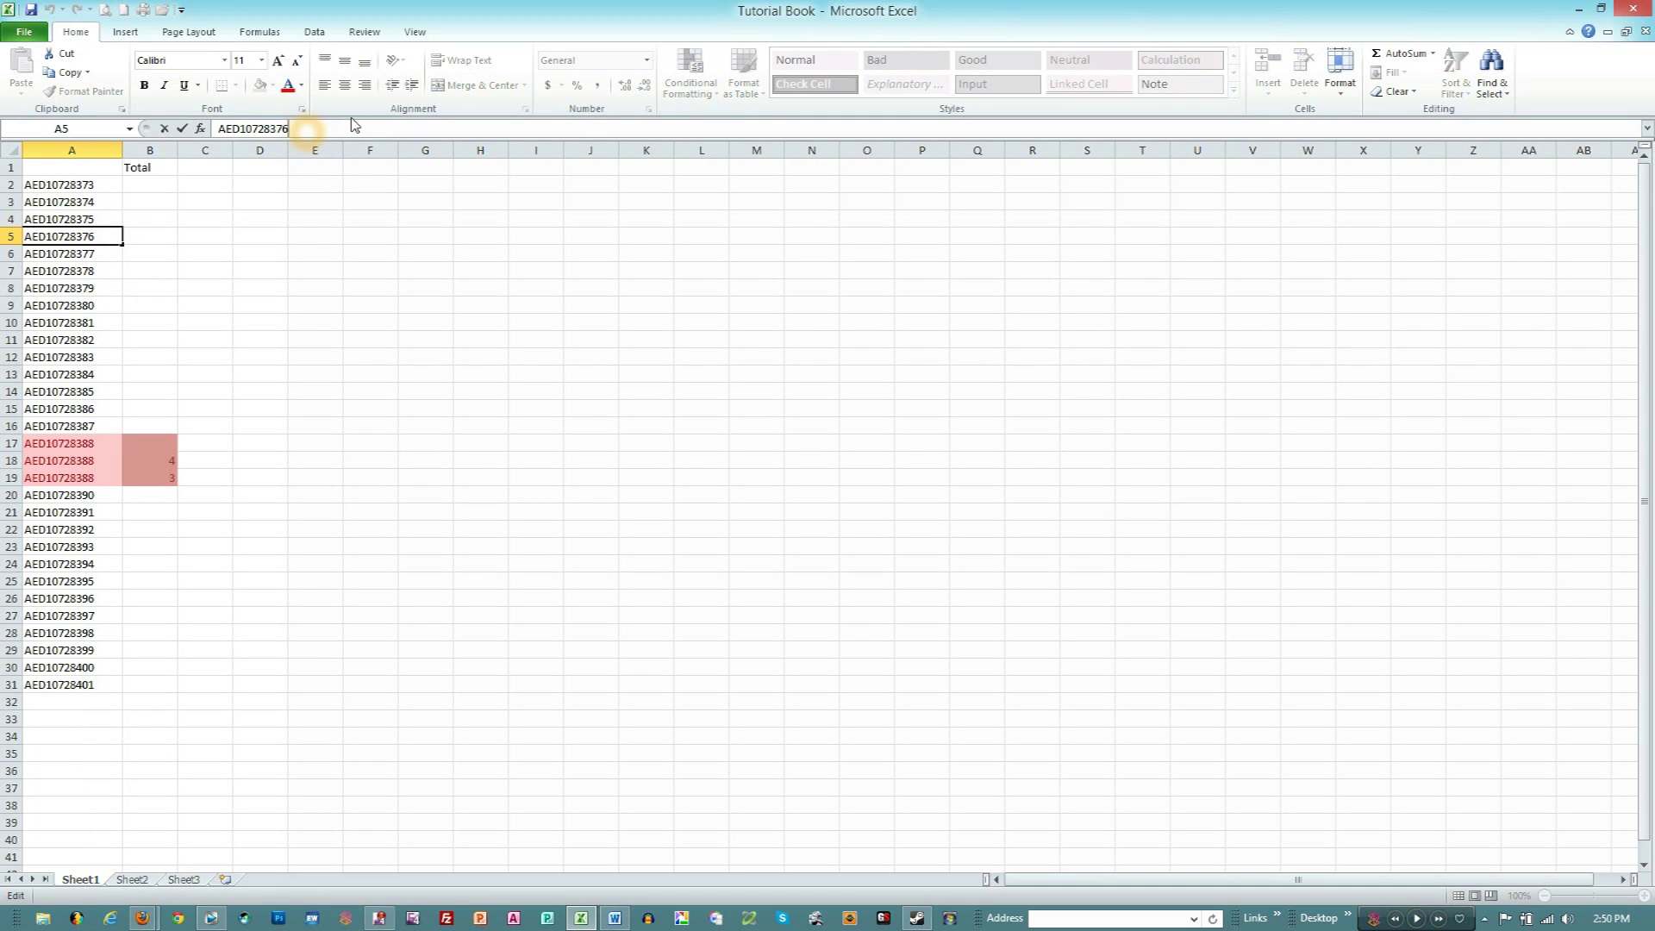
key(Return)
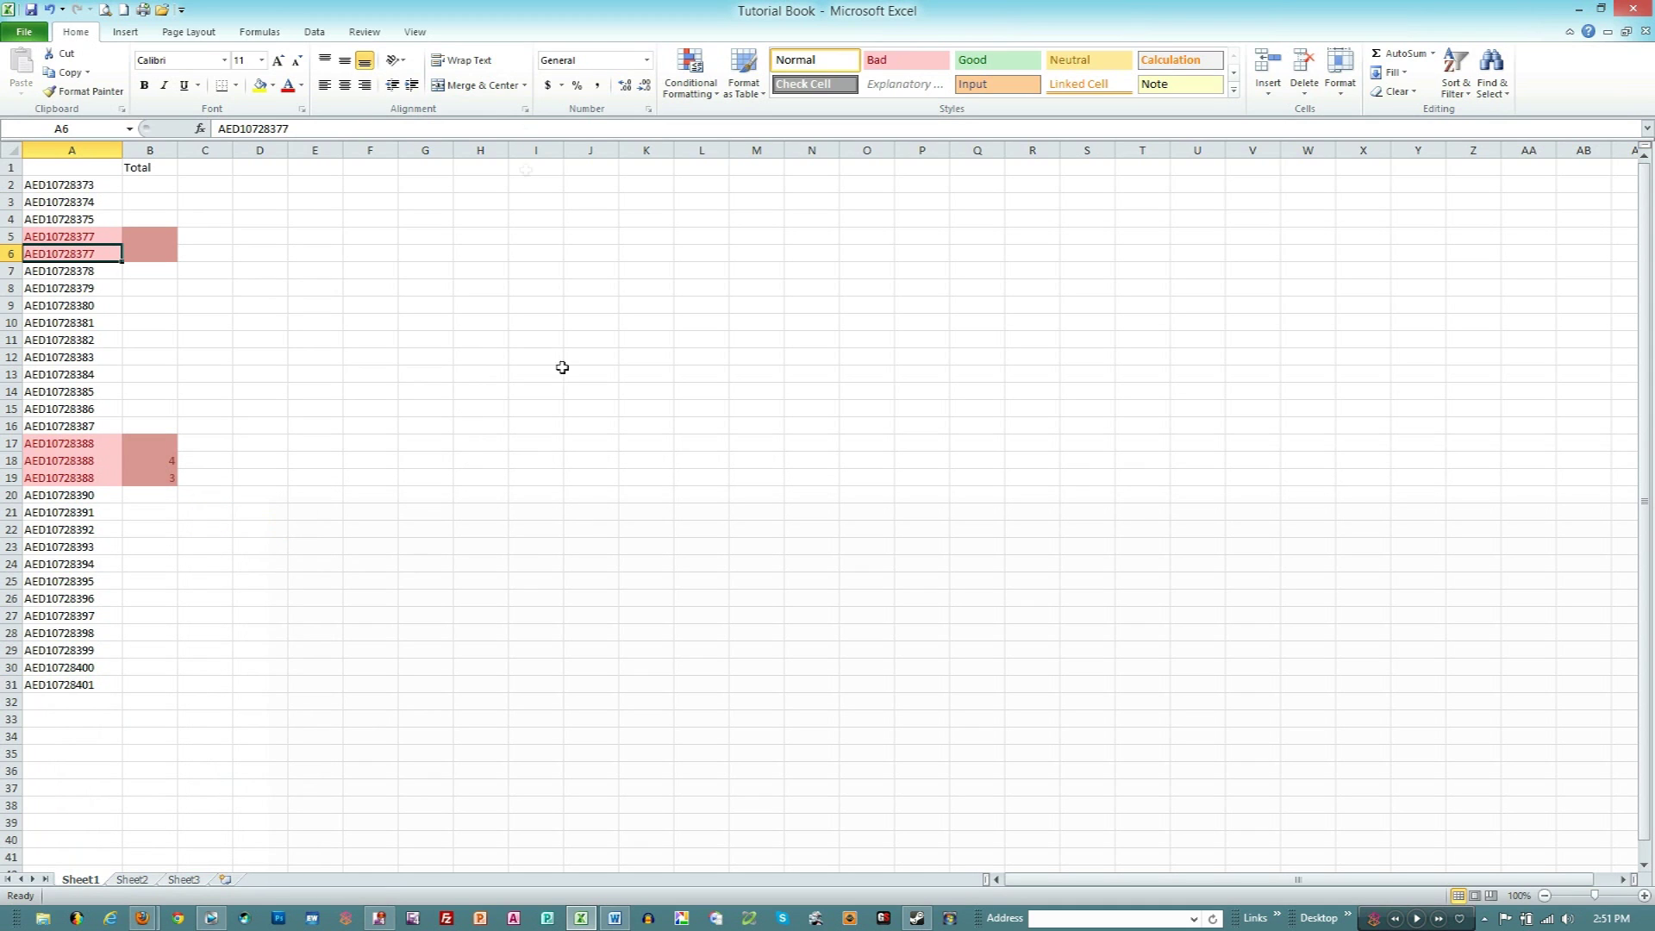
click(413, 546)
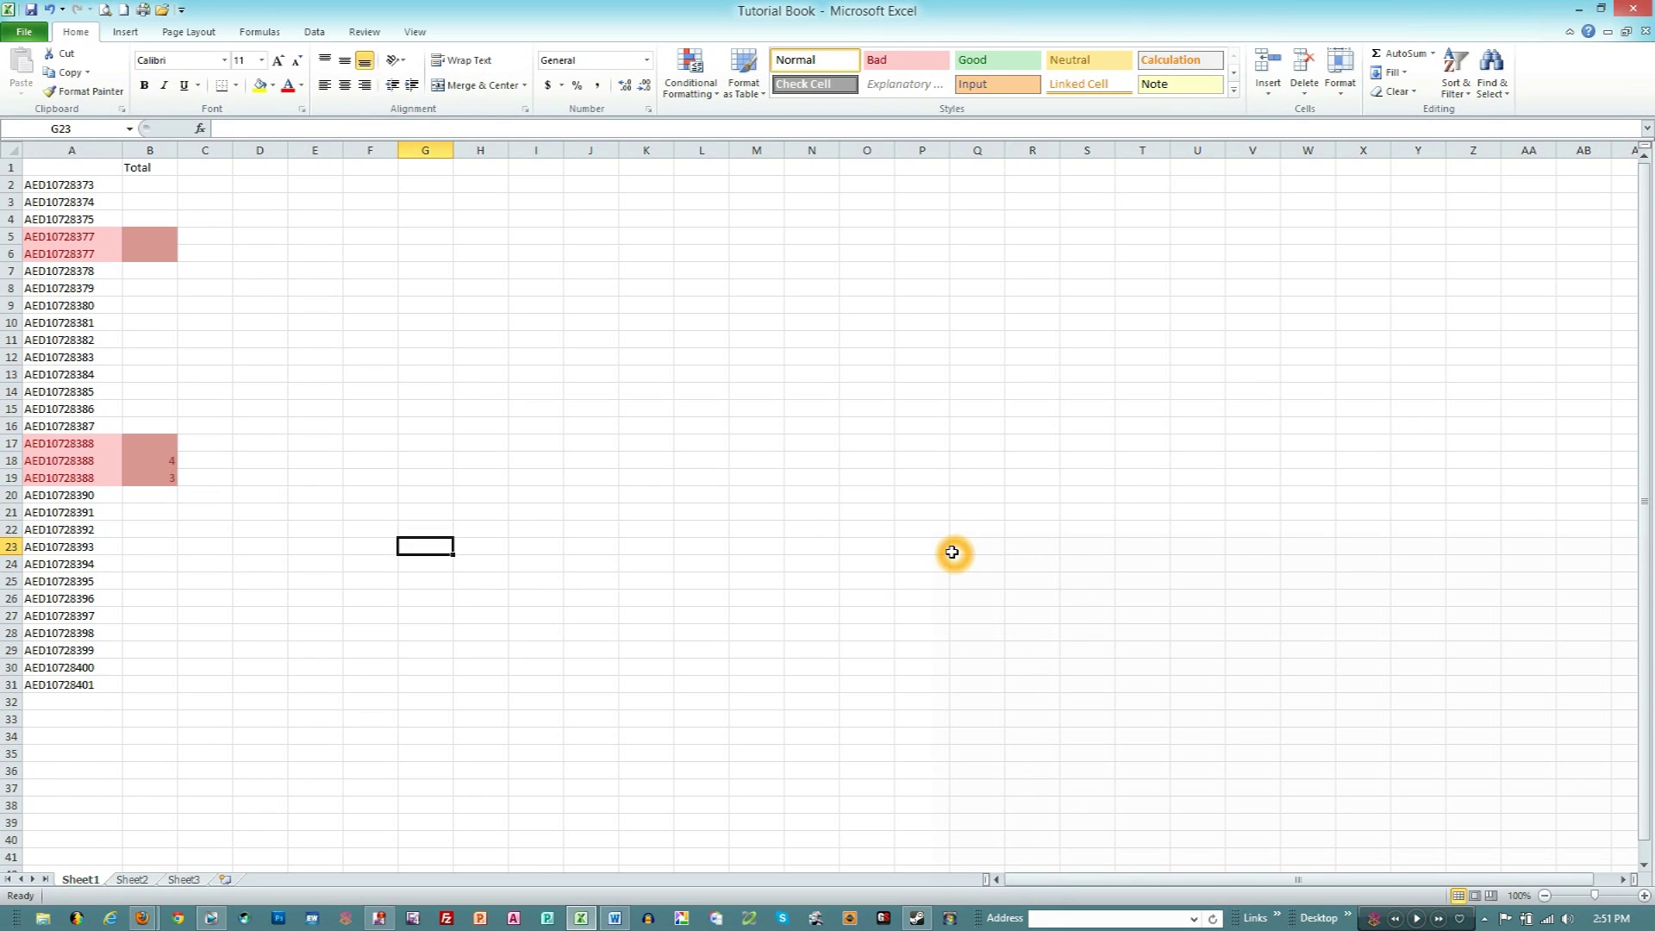
click(739, 296)
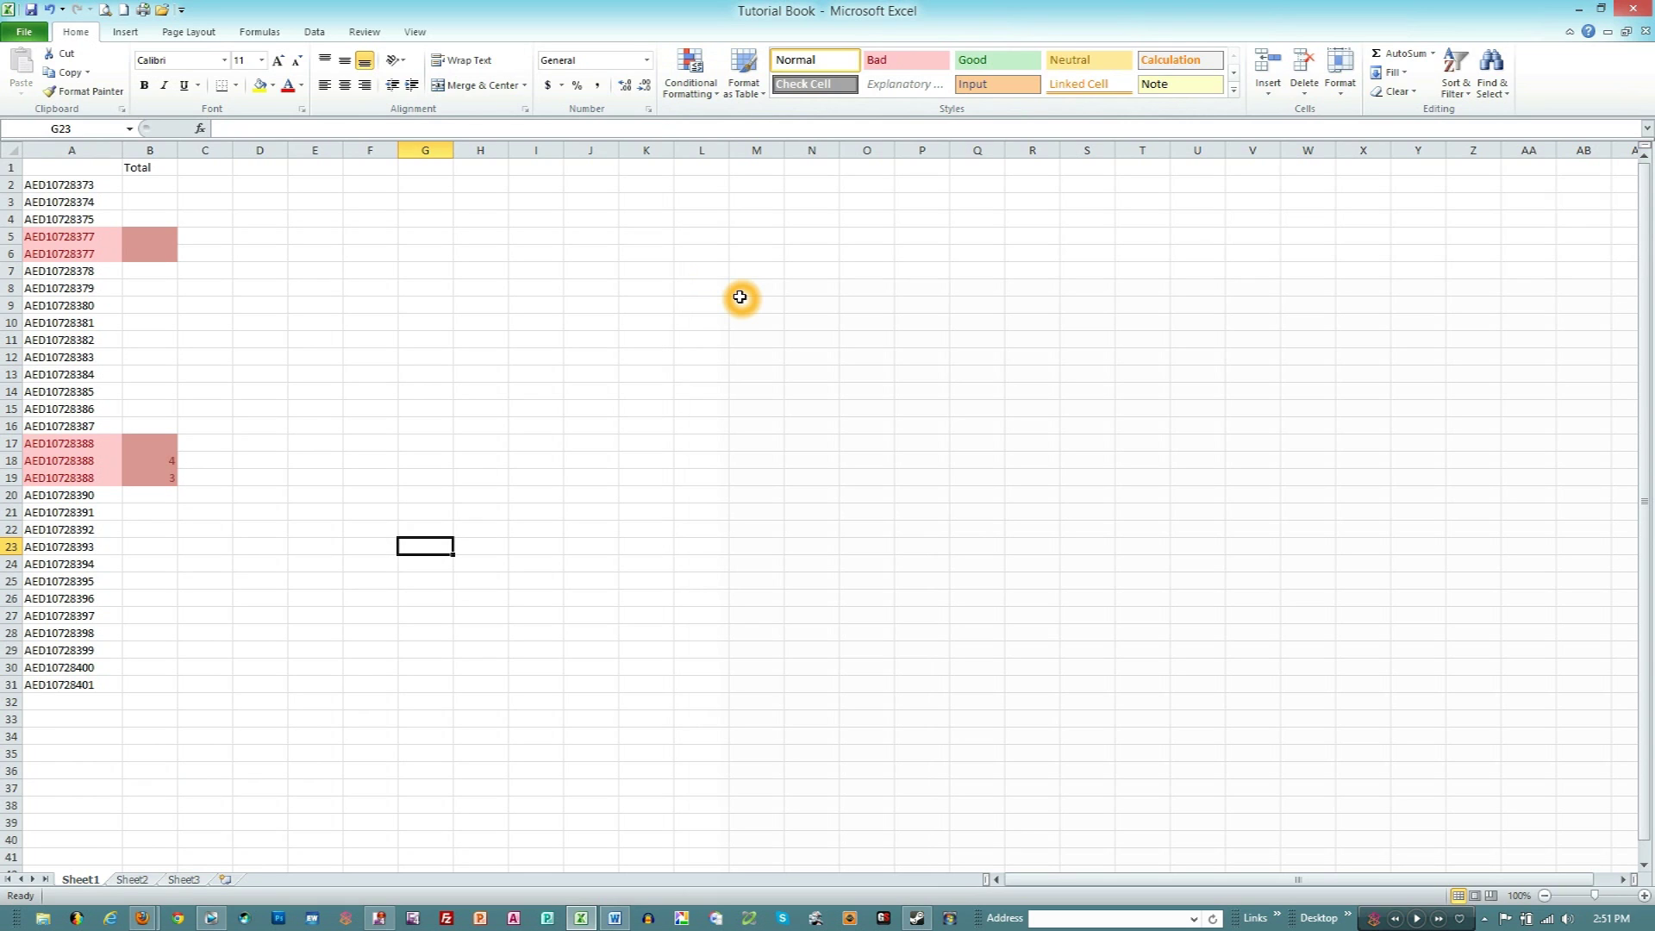